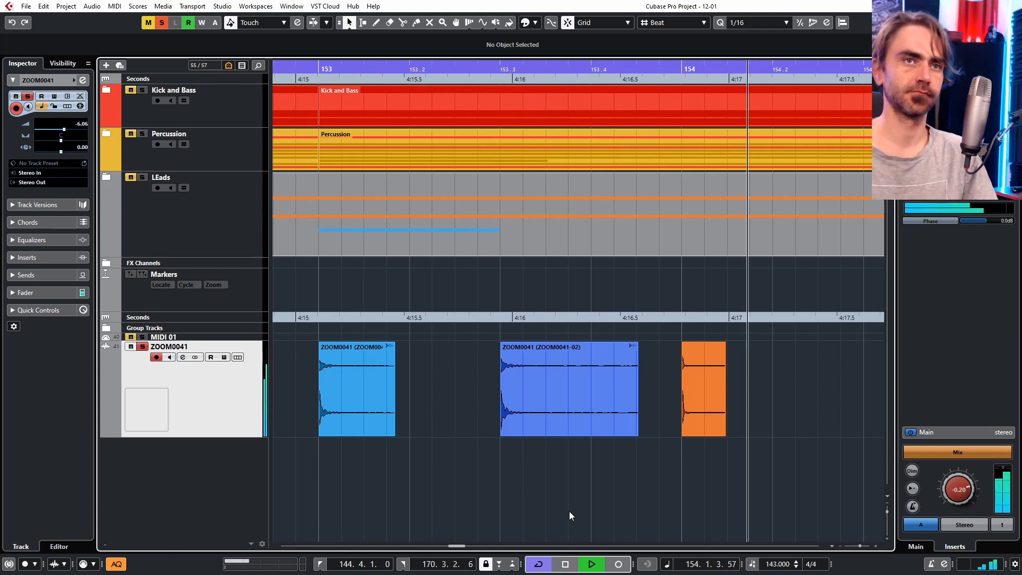
- Stop playback and examine the left and right channel waveforms of the three ZOOM0041 clips at bars 153 and 154
{"action": "key", "text": "space"}
{"action": "left_click_drag", "start_coordinate": [574, 491], "coordinate": [305, 394]}
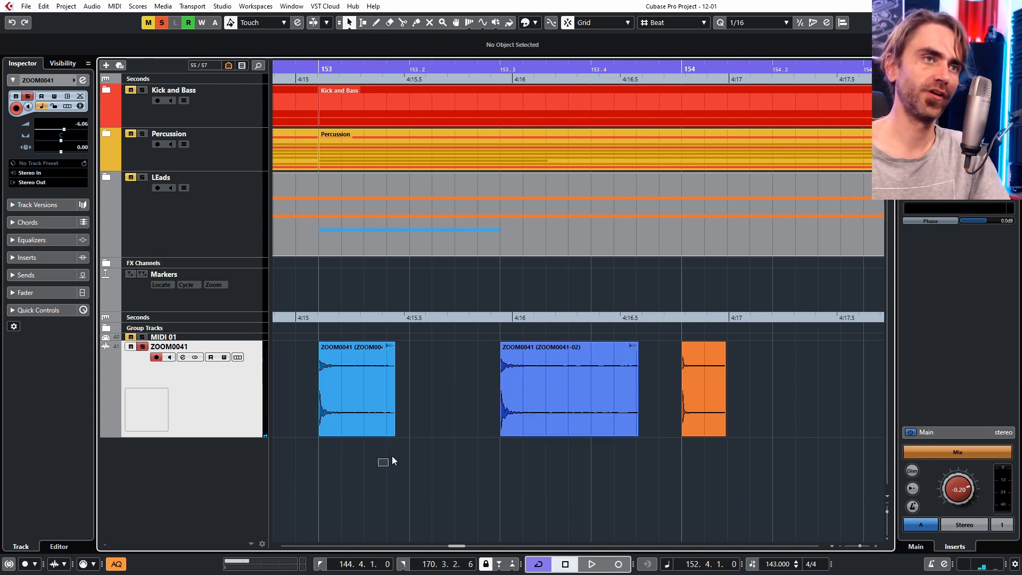
{"action": "left_click", "coordinate": [691, 425]}
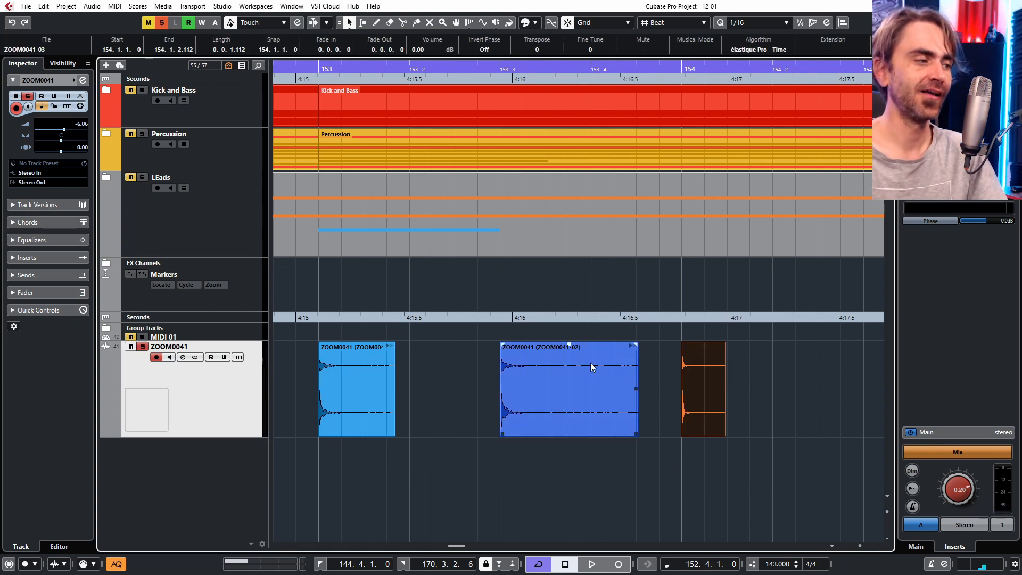
{"action": "left_click_drag", "start_coordinate": [707, 462], "coordinate": [686, 423]}
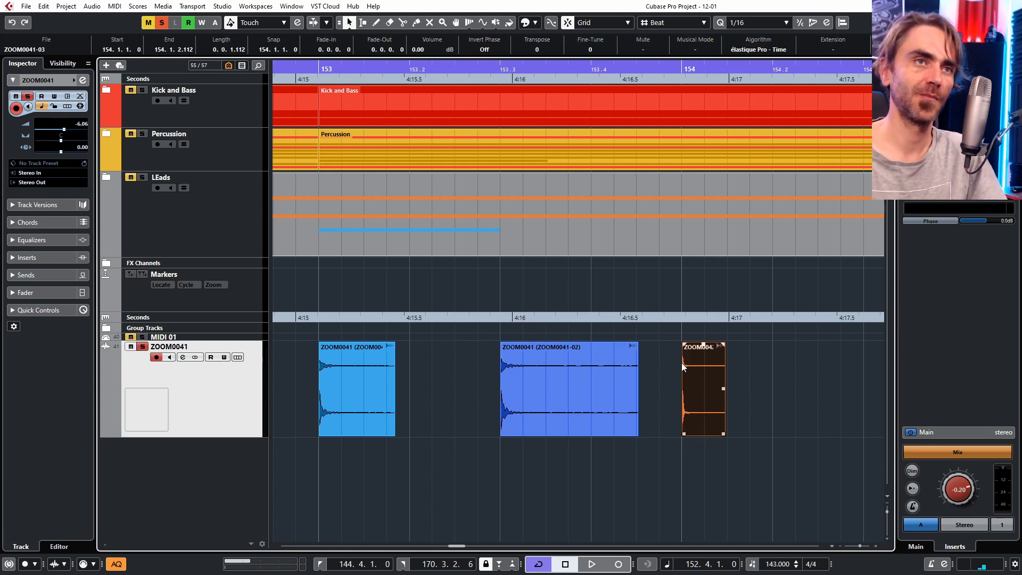
{"action": "left_click_drag", "start_coordinate": [560, 470], "coordinate": [450, 408]}
{"action": "left_click", "coordinate": [513, 487]}
{"action": "scroll", "coordinate": [342, 396], "scroll_direction": "up", "scroll_amount": 4}
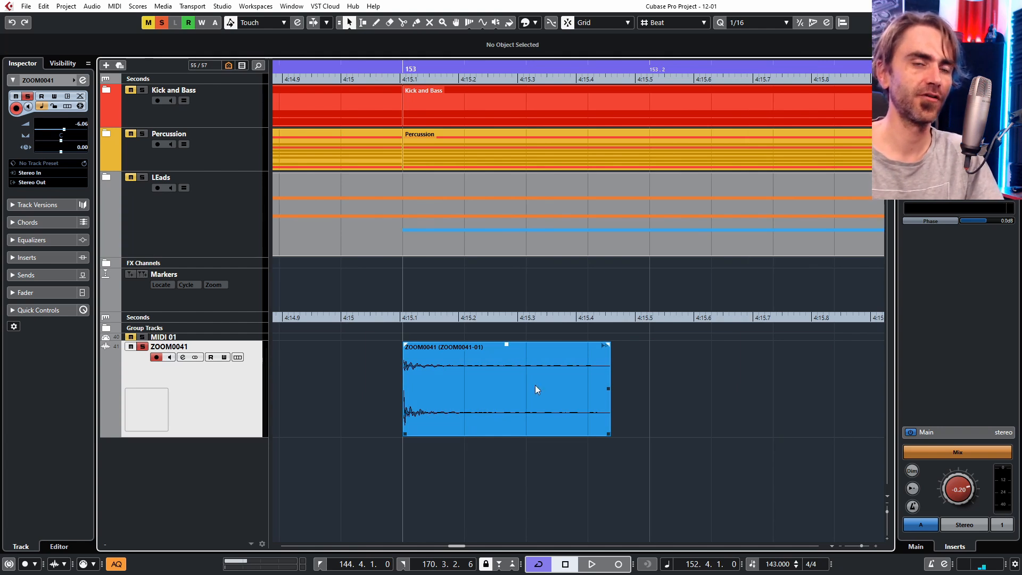
{"action": "scroll", "coordinate": [407, 403], "scroll_direction": "down", "scroll_amount": 2}
{"action": "left_click", "coordinate": [431, 412]}
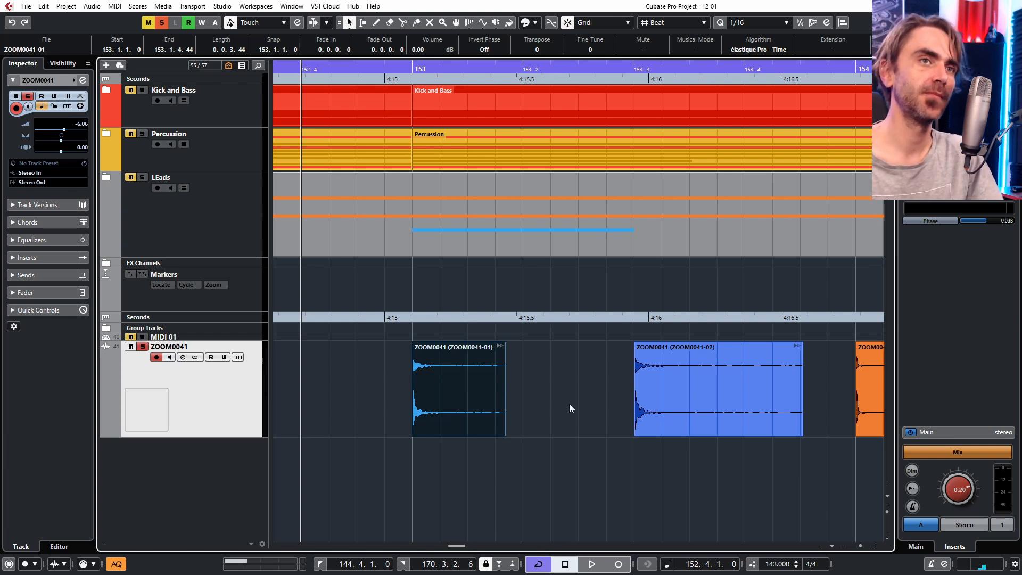
{"action": "scroll", "coordinate": [547, 396], "scroll_direction": "down", "scroll_amount": 2}
{"action": "scroll", "coordinate": [519, 402], "scroll_direction": "right", "scroll_amount": 1}
- Set the loop range from 153.1.1.0 to 154.2.1.0 around the three clips
{"action": "left_click", "coordinate": [491, 407]}
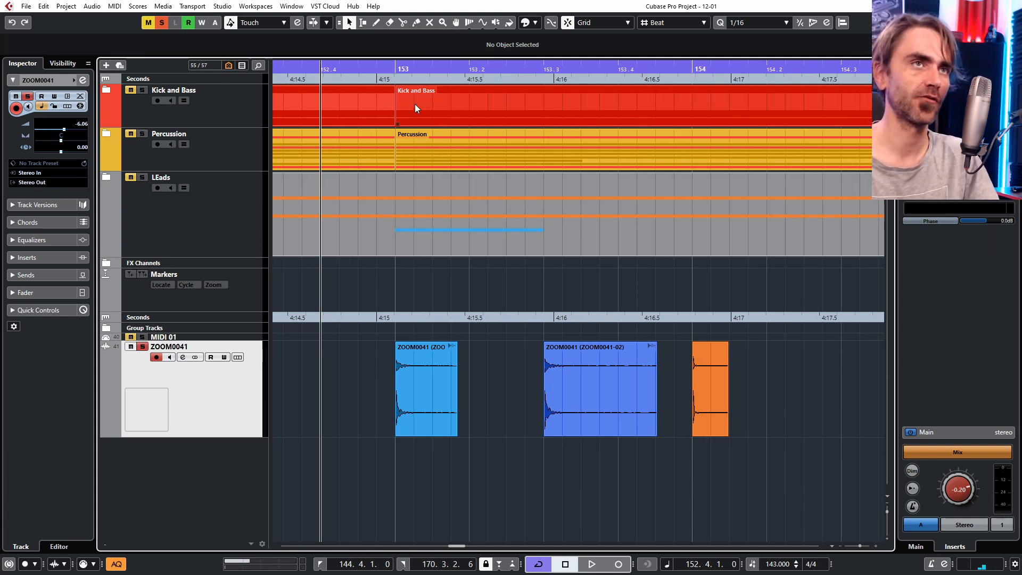
{"action": "left_click", "coordinate": [395, 70], "text": "ctrl"}
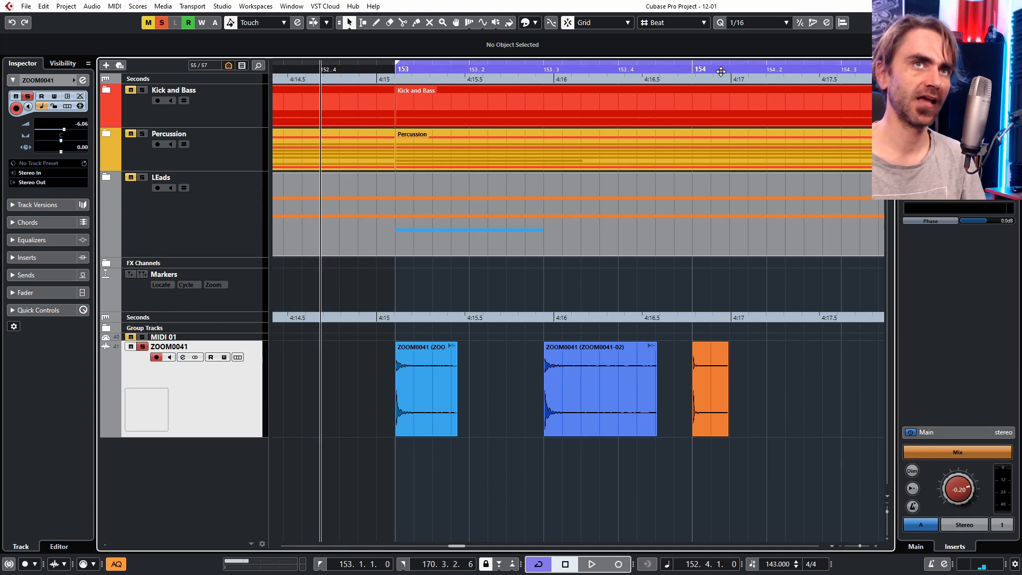
{"action": "left_click", "coordinate": [768, 70], "text": "alt"}
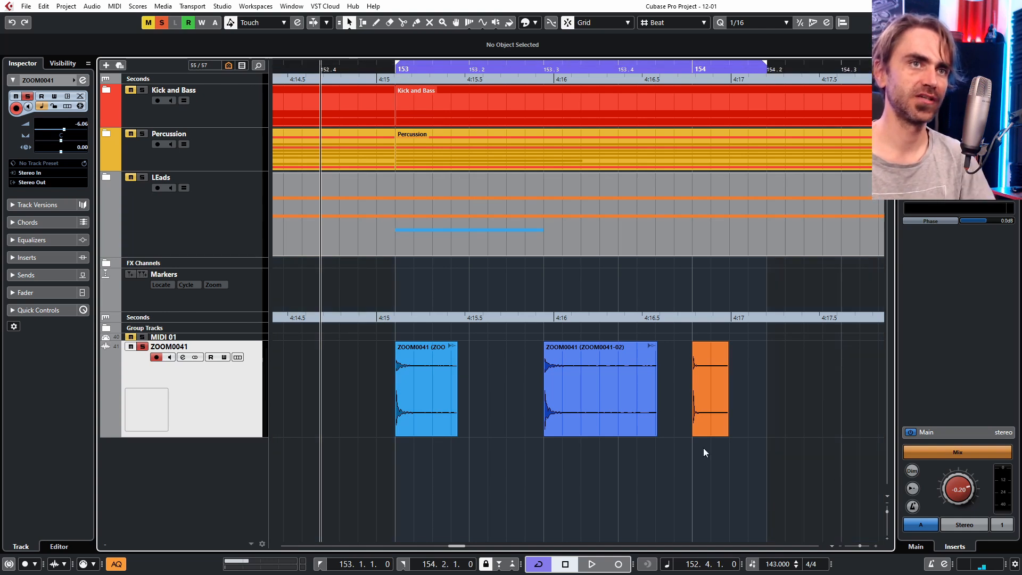
- Shorten the second ZOOM0041 clip and move it to beat 153.2, and move the third clip to beat 153.3
{"action": "left_click_drag", "start_coordinate": [651, 407], "coordinate": [527, 434]}
{"action": "left_click_drag", "start_coordinate": [708, 407], "coordinate": [558, 404]}
{"action": "left_click", "coordinate": [592, 466]}
- Insert the kHs Stereo plug-in on the ZOOM0041 channel
{"action": "left_click", "coordinate": [83, 80]}
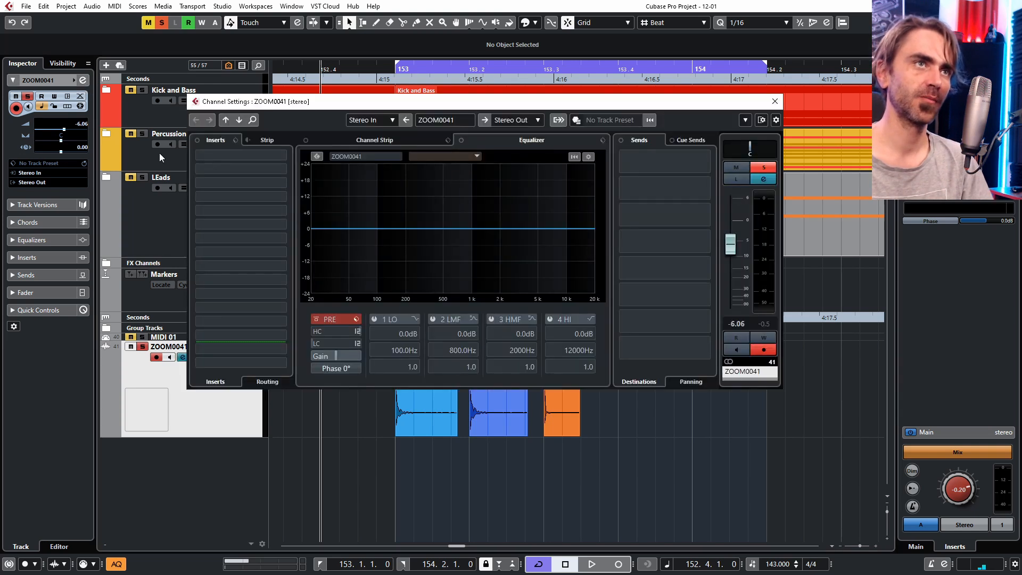
{"action": "left_click", "coordinate": [219, 172]}
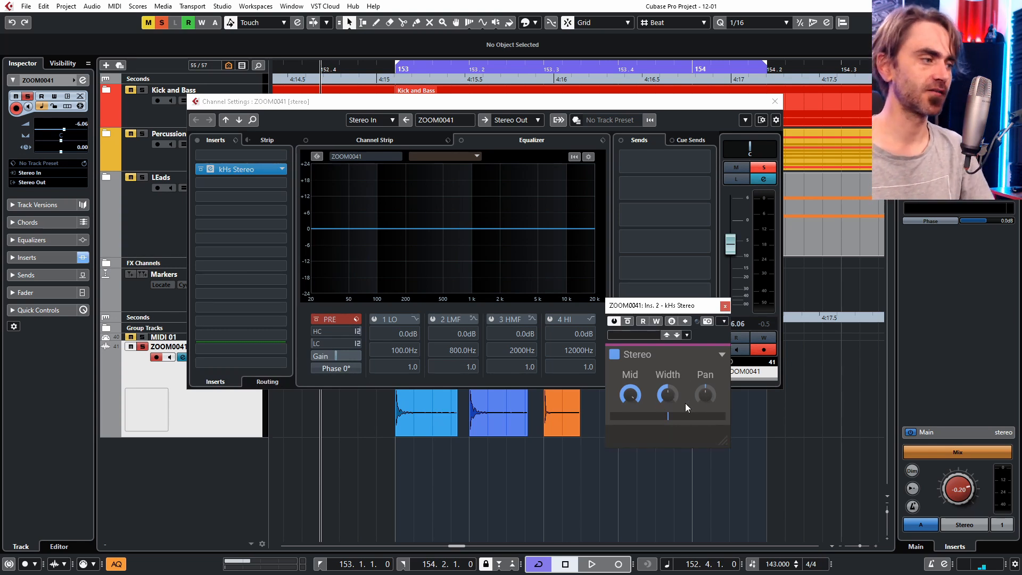
- Audition the clips repeatedly with the kHs Stereo pan turned to the right and then to the left
{"action": "key", "text": "space"}
{"action": "left_click_drag", "start_coordinate": [711, 397], "coordinate": [711, 374]}
{"action": "key", "text": "space"}
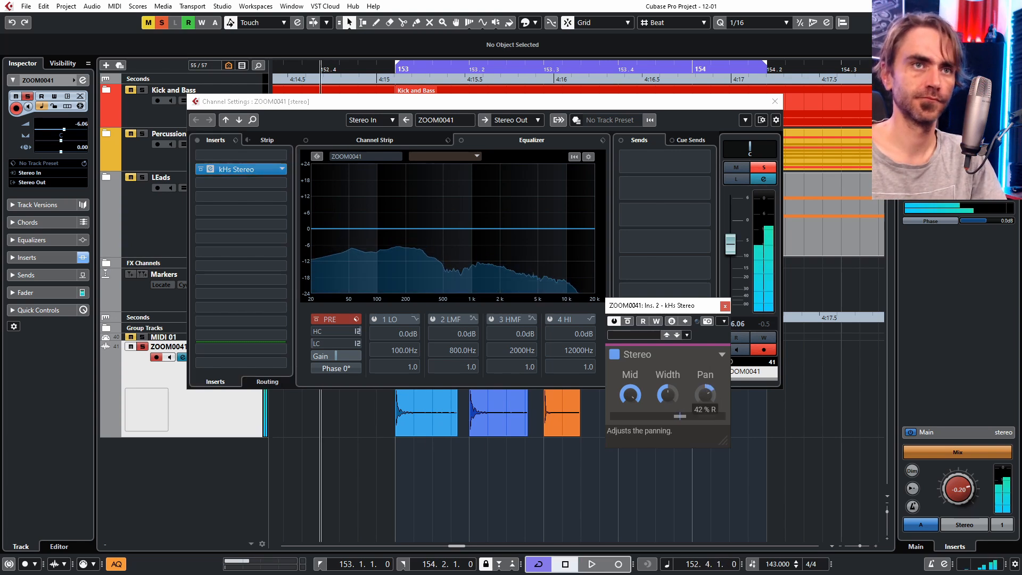
{"action": "key", "text": "space"}
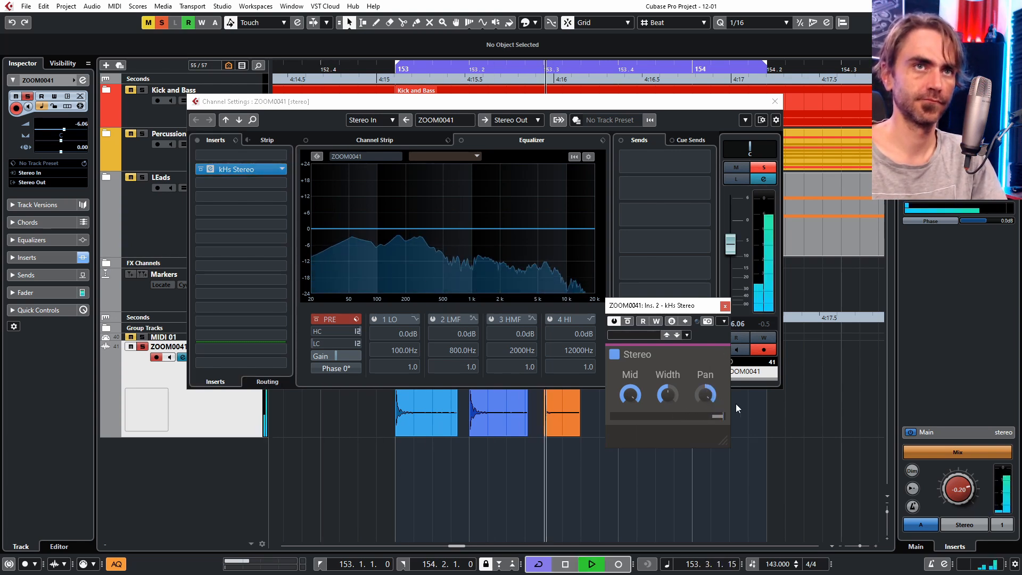
{"action": "key", "text": "space"}
{"action": "left_click_drag", "start_coordinate": [697, 389], "coordinate": [697, 448]}
{"action": "key", "text": "space"}
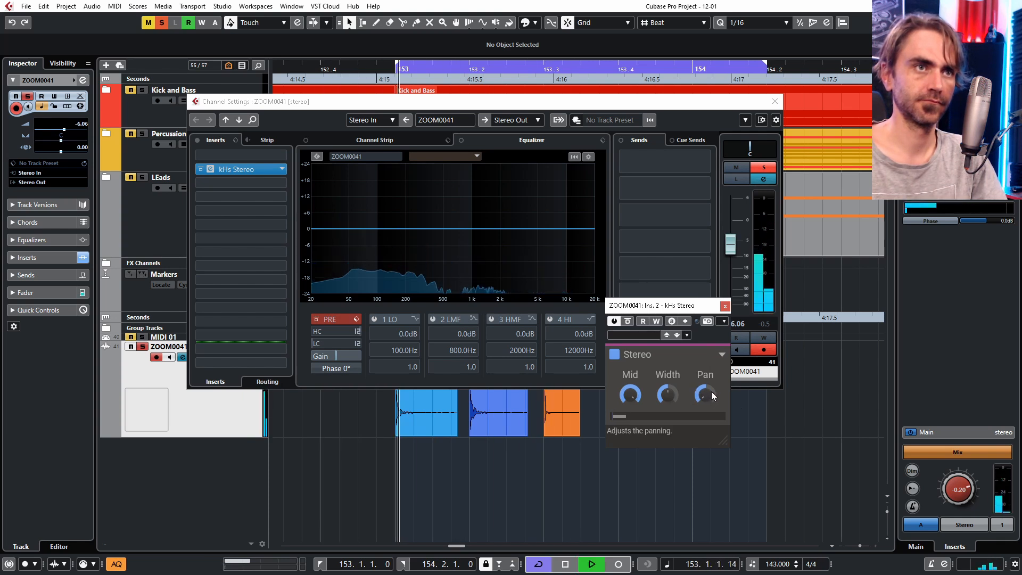
{"action": "key", "text": "space"}
{"action": "left_click_drag", "start_coordinate": [712, 392], "coordinate": [711, 330]}
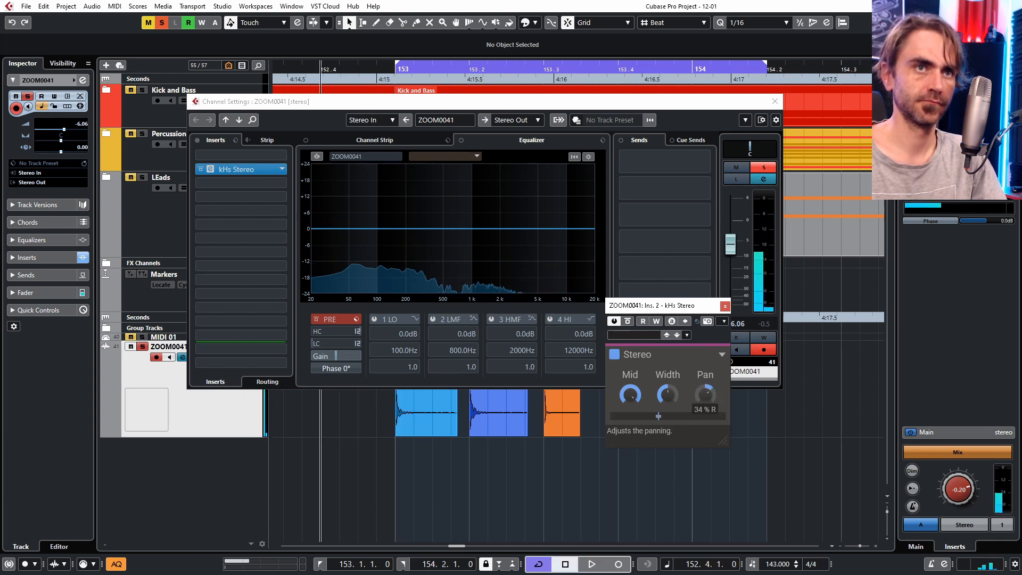
{"action": "key", "text": "space"}
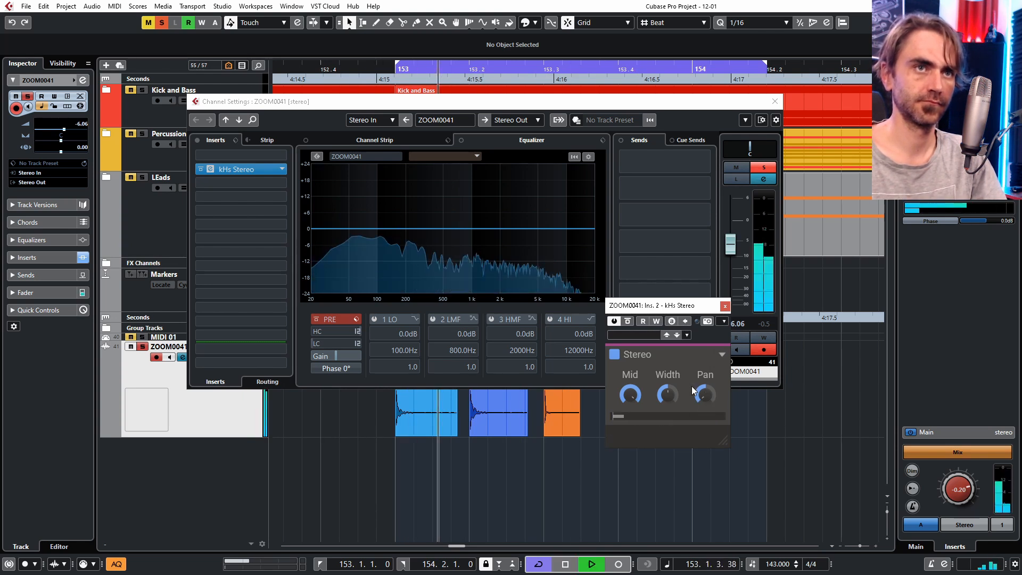
{"action": "key", "text": "space"}
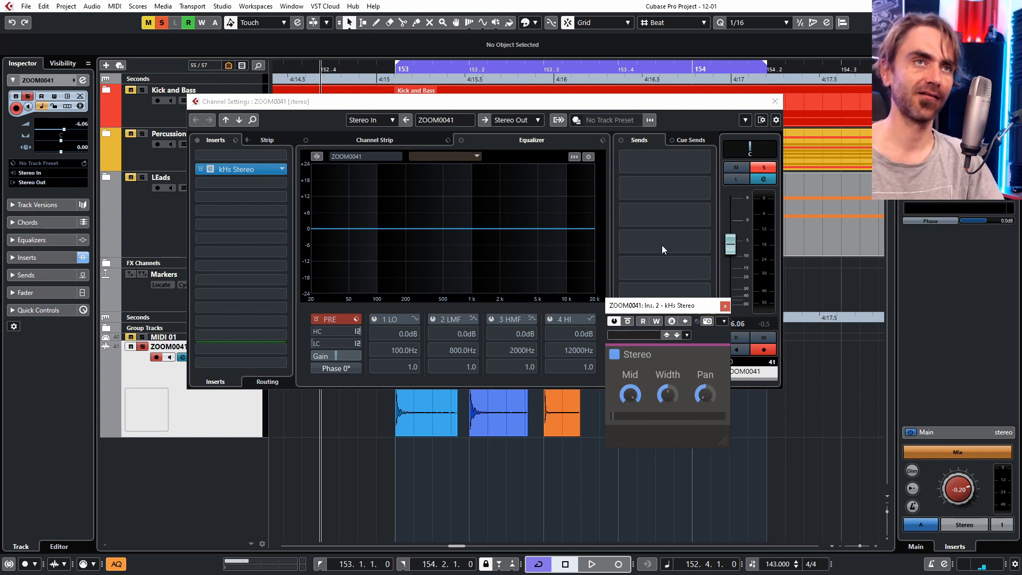
- Reset the kHs Stereo pan to centre, bypass the plug-in and close the channel settings
{"action": "double_click", "coordinate": [711, 392]}
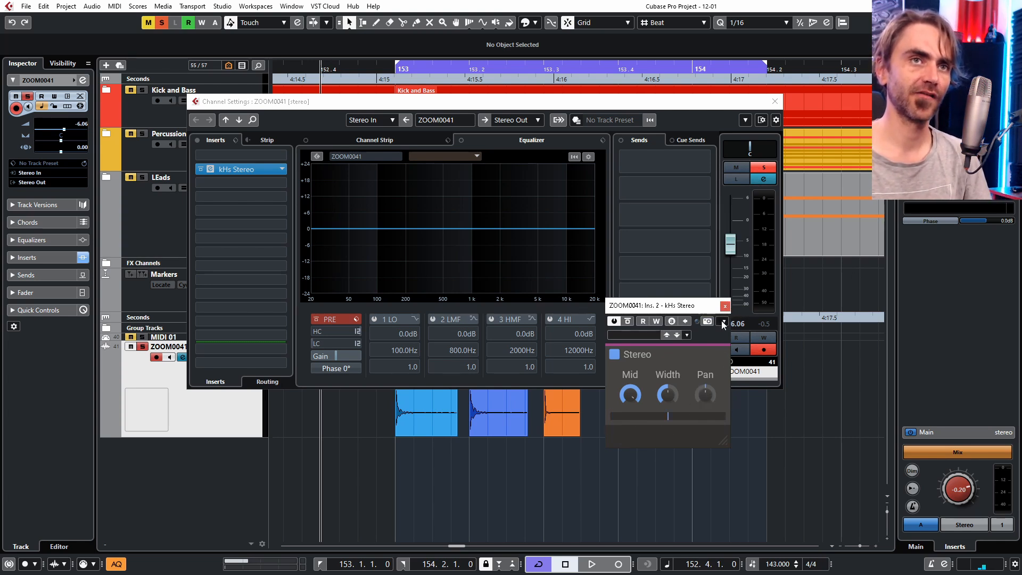
{"action": "left_click", "coordinate": [726, 307]}
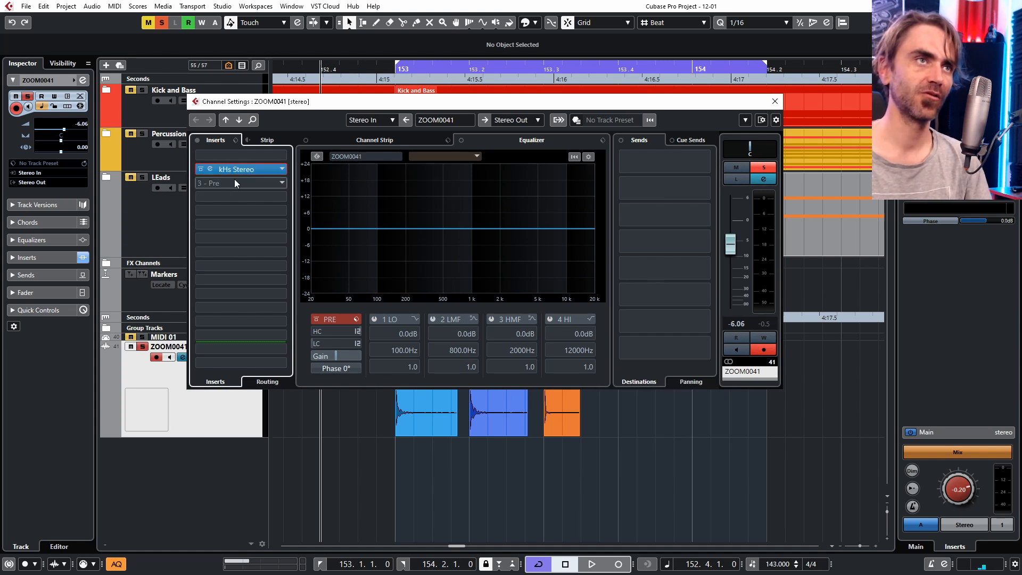
{"action": "left_click", "coordinate": [202, 170]}
{"action": "left_click", "coordinate": [776, 101]}
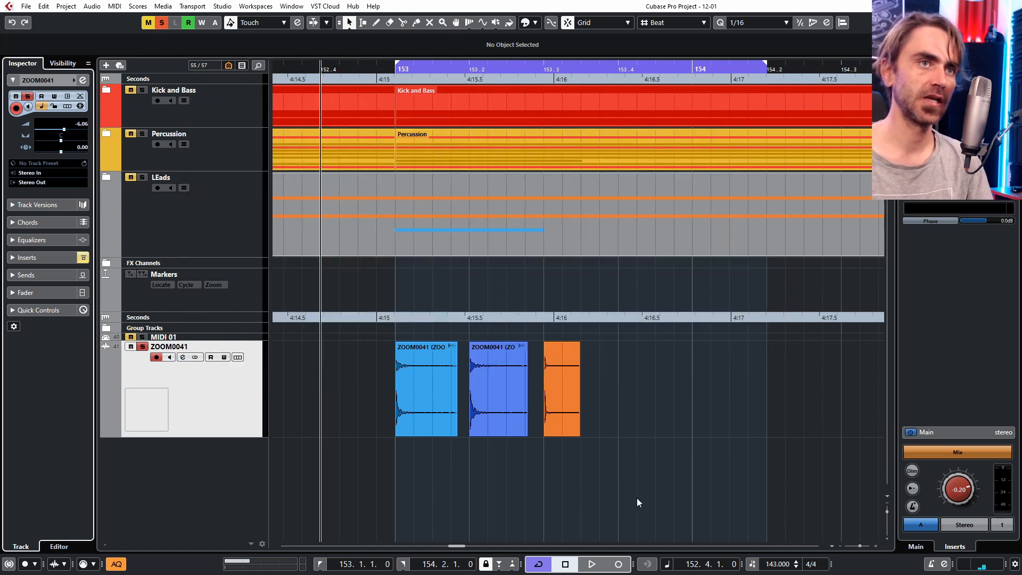
- Select all three ZOOM0041 clips and open the Stereo Flip process for them
{"action": "left_click", "coordinate": [395, 391]}
{"action": "left_click_drag", "start_coordinate": [367, 417], "coordinate": [690, 411]}
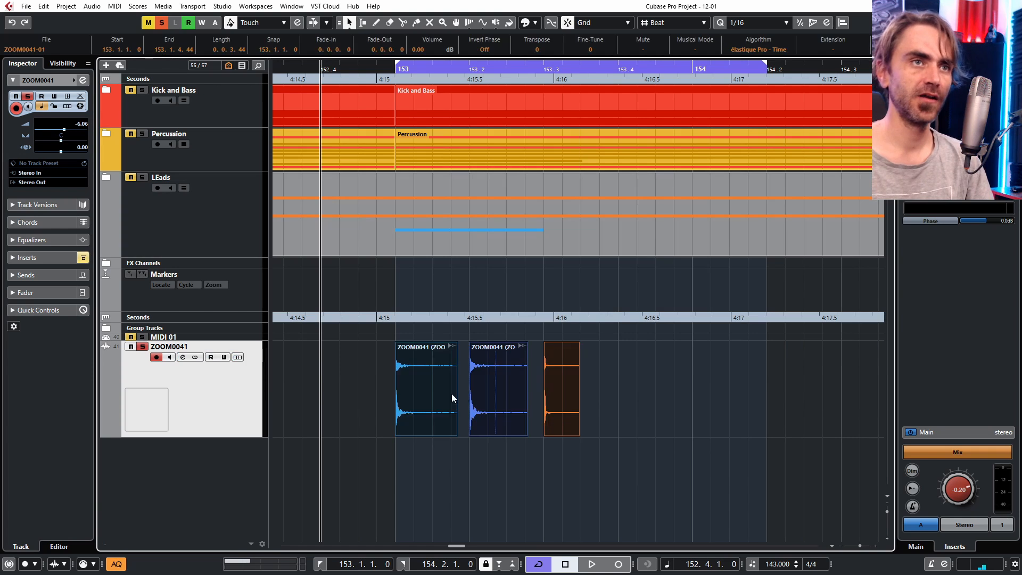
{"action": "right_click", "coordinate": [507, 417]}
{"action": "left_click", "coordinate": [651, 482]}
{"action": "left_click_drag", "start_coordinate": [680, 475], "coordinate": [338, 366]}
{"action": "right_click", "coordinate": [410, 396]}
{"action": "mouse_move", "coordinate": [475, 126]}
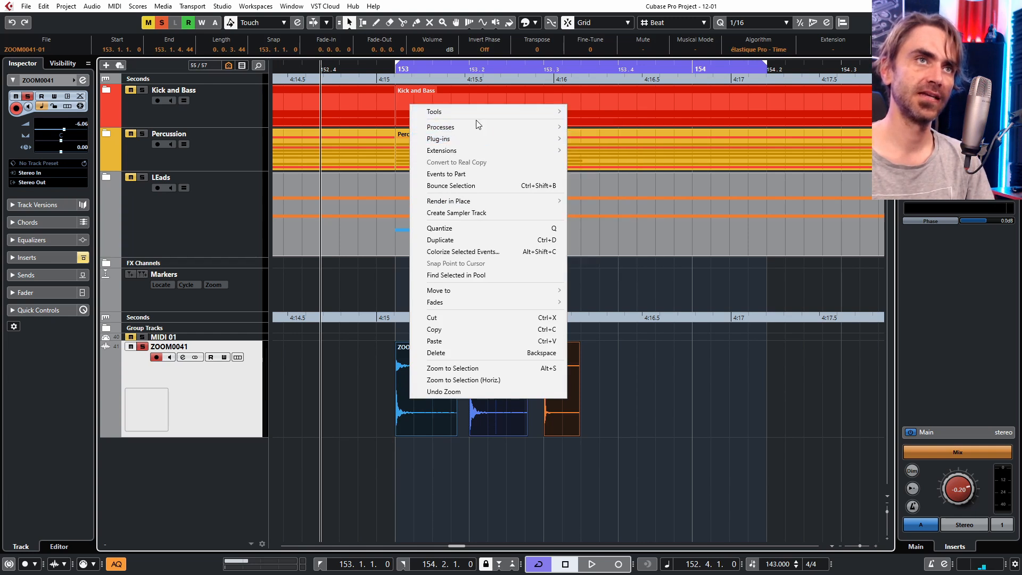
{"action": "left_click", "coordinate": [613, 257]}
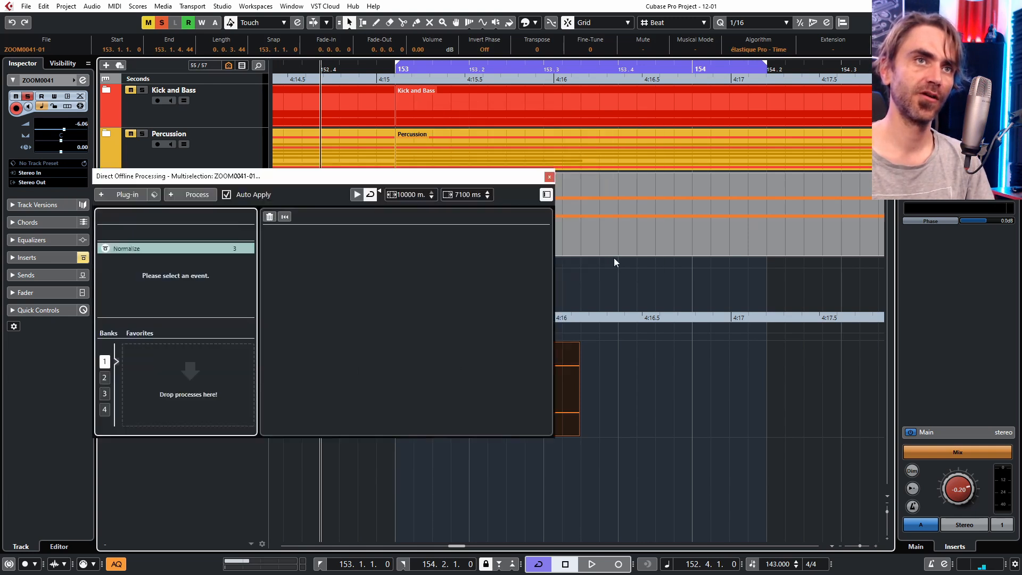
- Apply Stereo Flip to the three clips in Right to Stereo mode and close the offline processing window
{"action": "left_click", "coordinate": [807, 156]}
{"action": "left_click", "coordinate": [800, 187]}
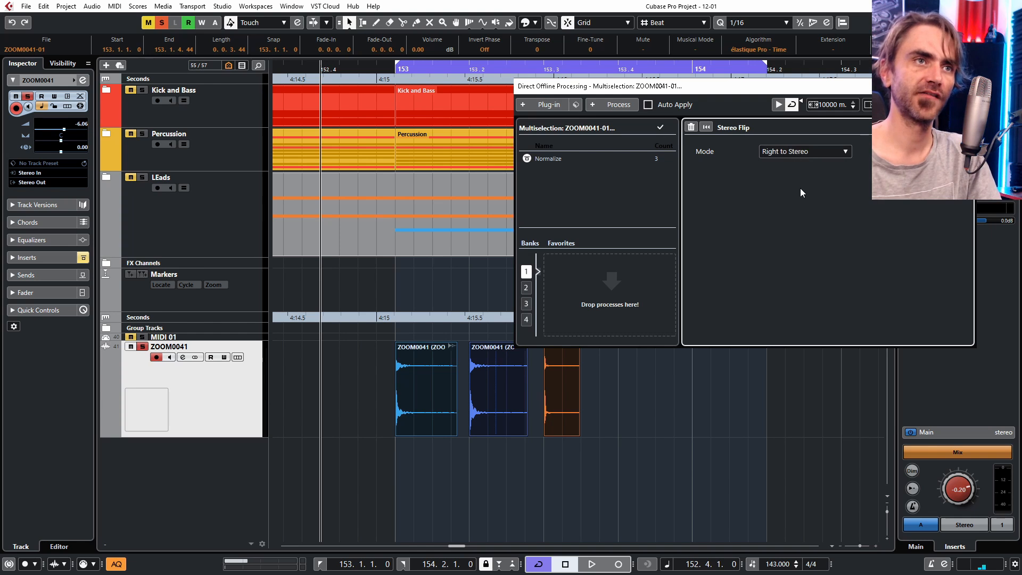
{"action": "left_click", "coordinate": [625, 105]}
{"action": "left_click", "coordinate": [625, 105]}
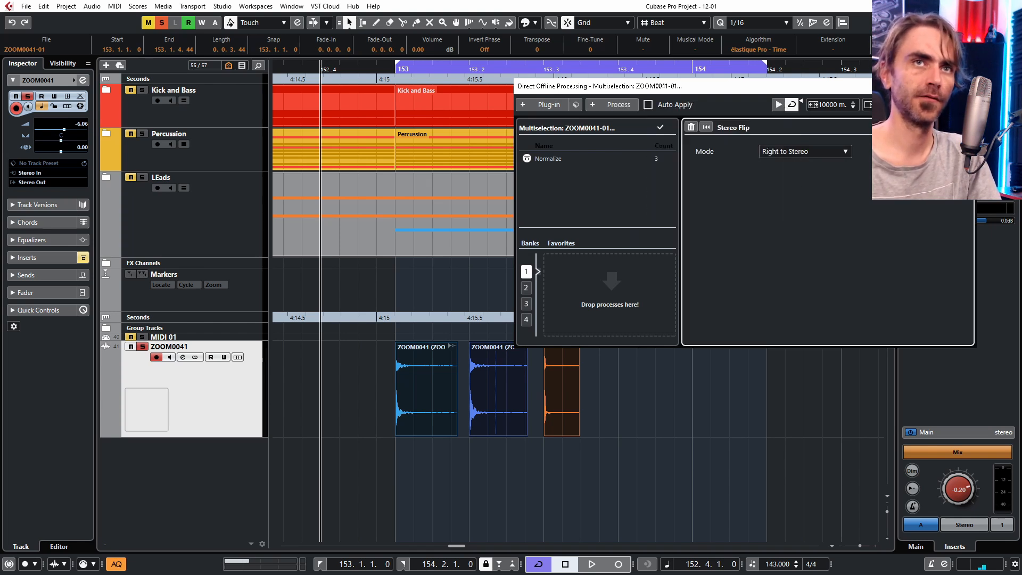
{"action": "left_click", "coordinate": [954, 128]}
{"action": "left_click", "coordinate": [966, 86]}
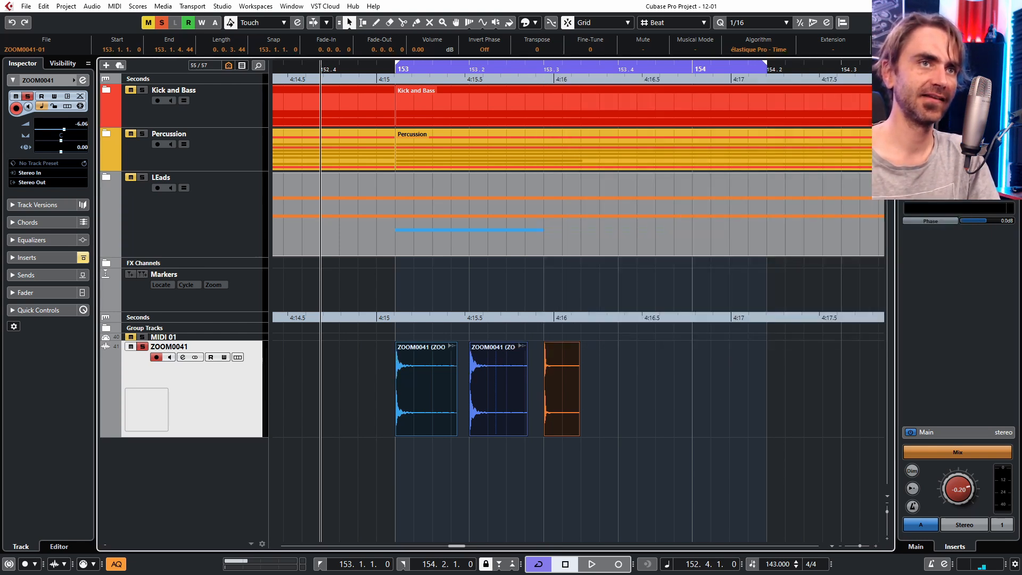
- Deselect the clips and play back the three processed hits
{"action": "left_click", "coordinate": [698, 384]}
{"action": "left_click_drag", "start_coordinate": [716, 350], "coordinate": [447, 386]}
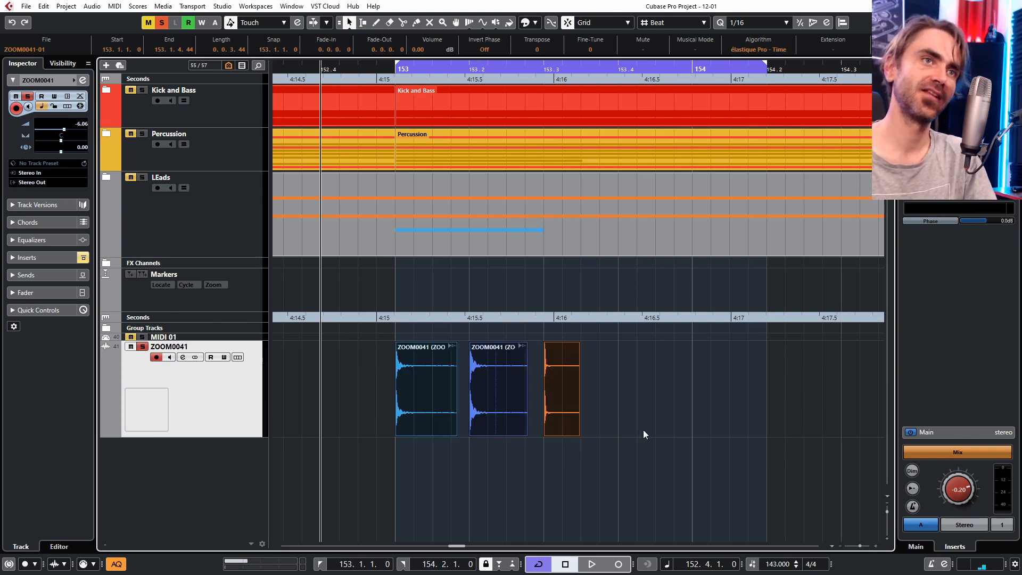
{"action": "left_click", "coordinate": [394, 470]}
{"action": "key", "text": "space"}
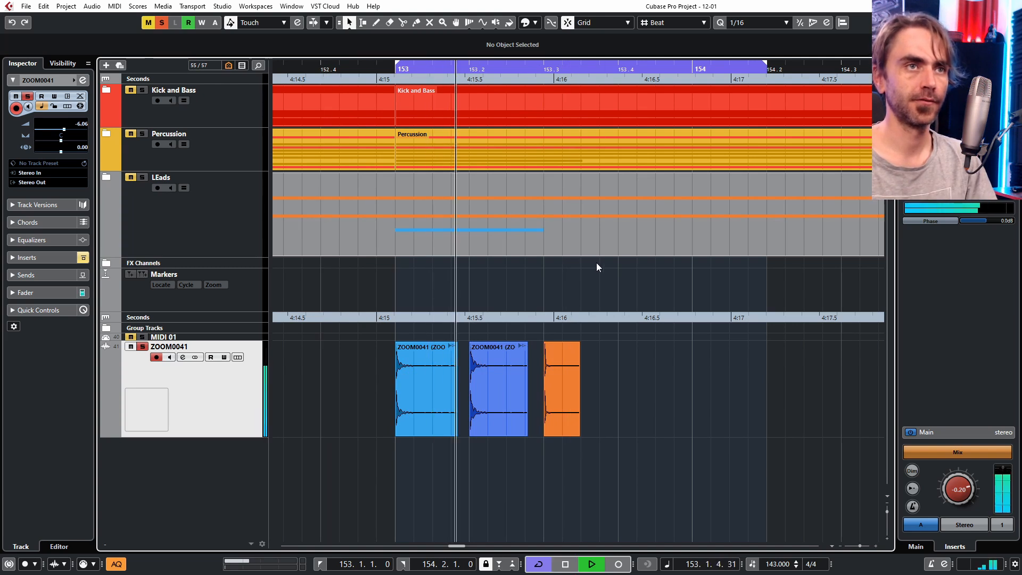
{"action": "key", "text": "space"}
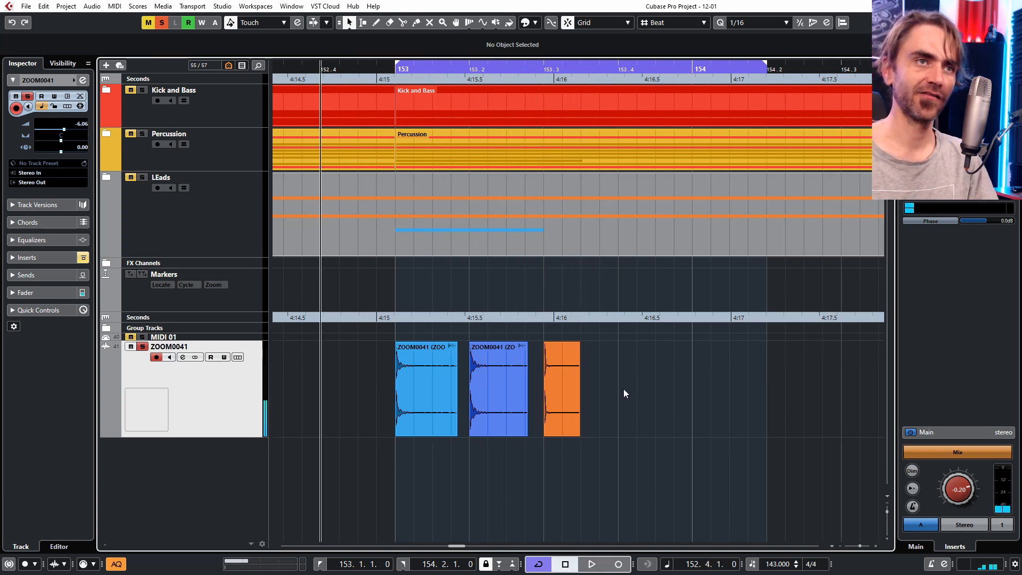
- Enlarge the waveform display and trim the end of the first ZOOM0041 clip to a length of 0.0.1.43
{"action": "left_click_drag", "start_coordinate": [624, 389], "coordinate": [687, 398]}
{"action": "scroll", "coordinate": [397, 458], "scroll_direction": "up", "scroll_amount": 5}
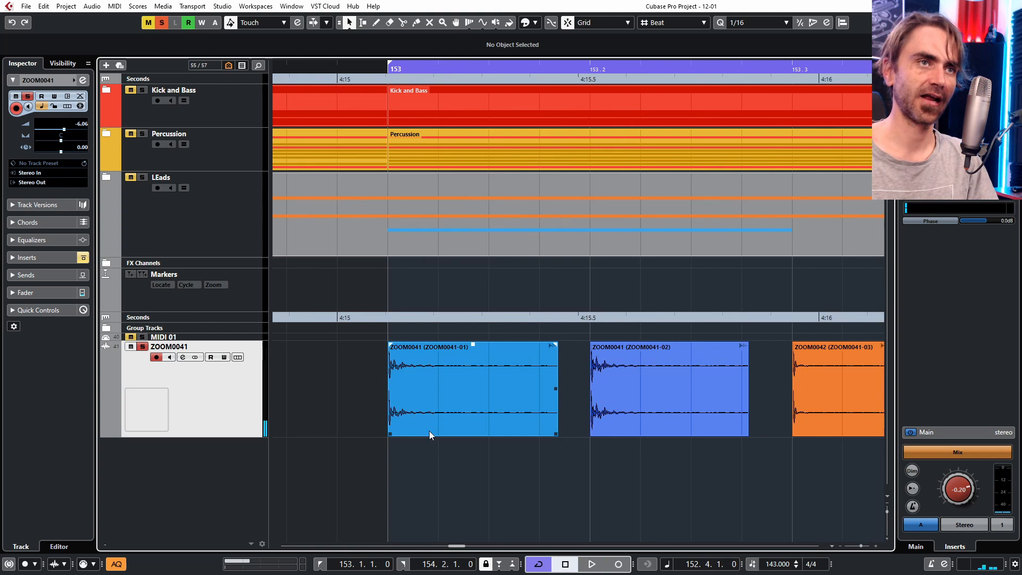
{"action": "left_click", "coordinate": [503, 407]}
{"action": "left_click_drag", "start_coordinate": [888, 98], "coordinate": [887, 74]}
{"action": "scroll", "coordinate": [778, 318], "scroll_direction": "right", "scroll_amount": 3}
{"action": "scroll", "coordinate": [800, 296], "scroll_direction": "down", "scroll_amount": 2}
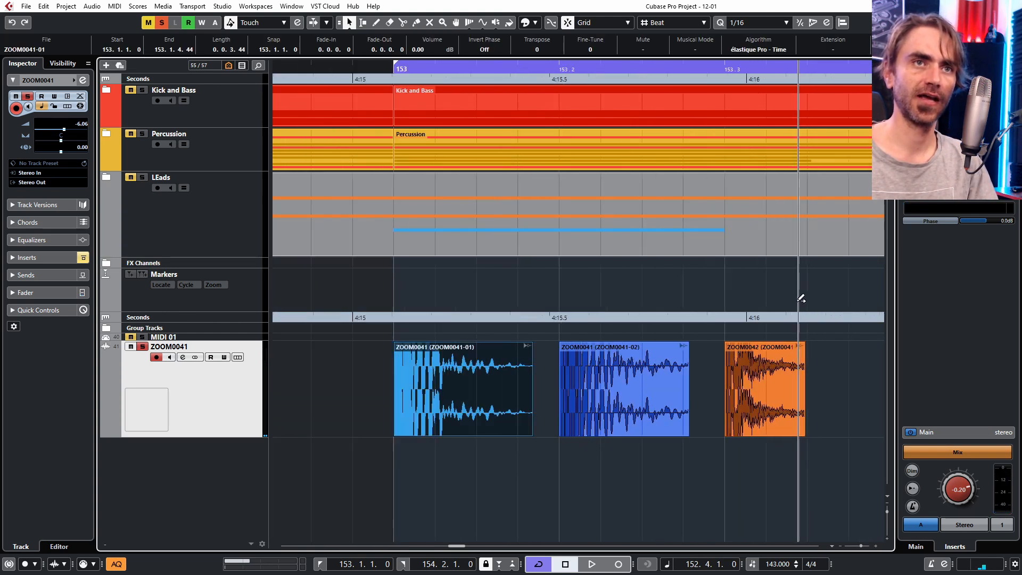
{"action": "scroll", "coordinate": [800, 297], "scroll_direction": "right", "scroll_amount": 1}
{"action": "left_click_drag", "start_coordinate": [887, 74], "coordinate": [887, 85]}
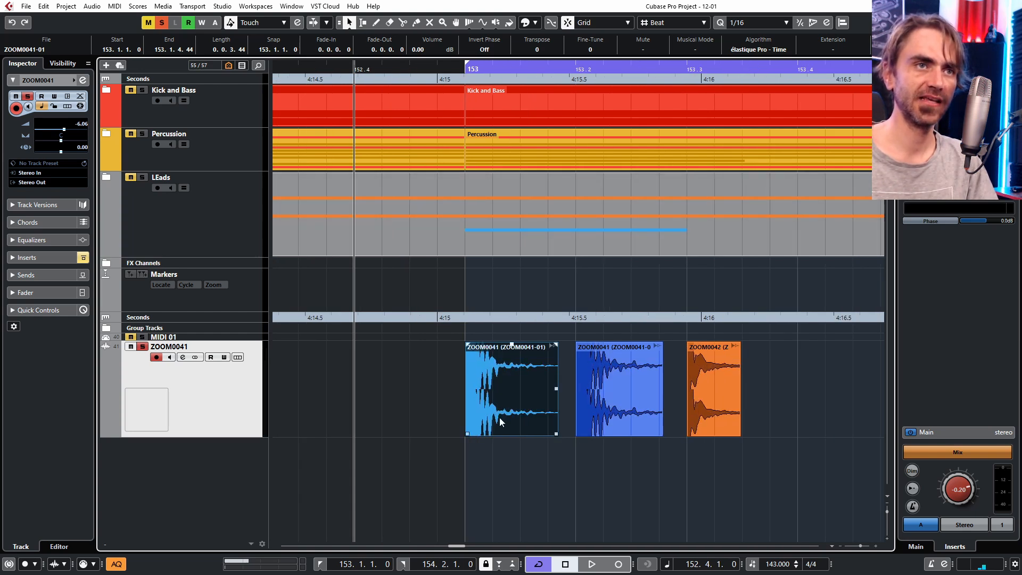
{"action": "left_click_drag", "start_coordinate": [557, 429], "coordinate": [501, 430]}
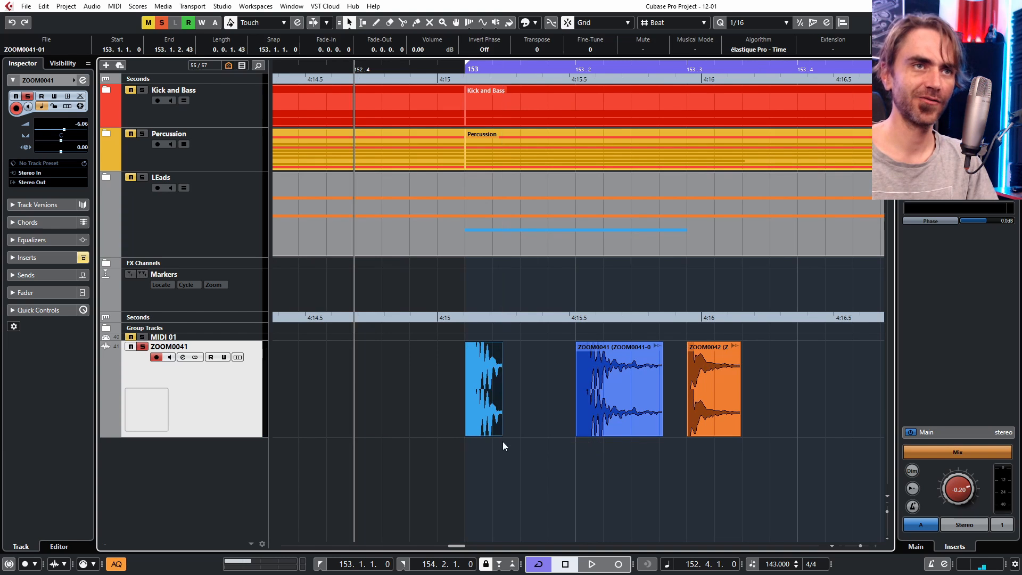
- Trim the first clip further to a length of 0.0.1.23 and add a tiny fade-out at its end
{"action": "scroll", "coordinate": [511, 446], "scroll_direction": "up", "scroll_amount": 9}
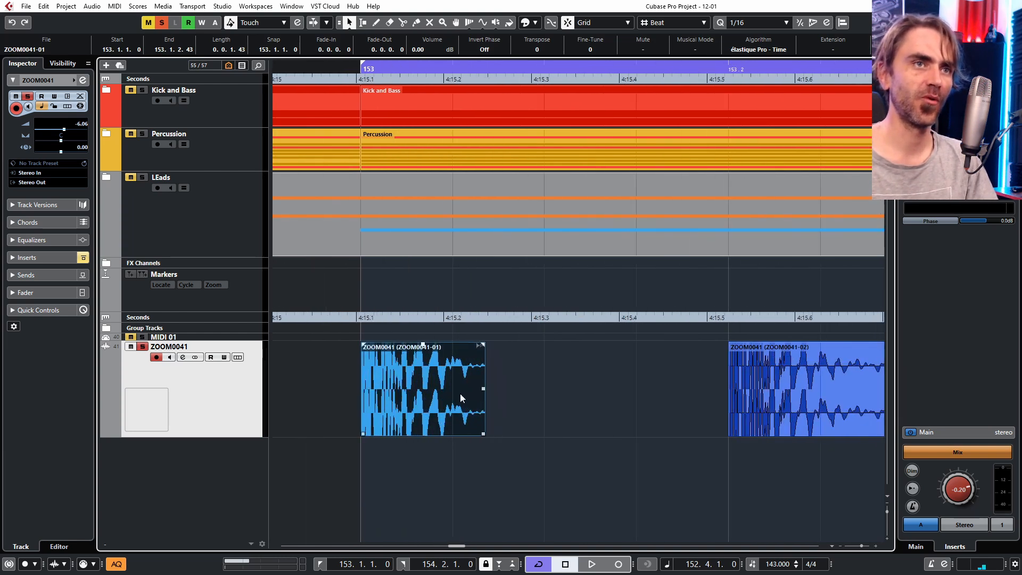
{"action": "scroll", "coordinate": [484, 418], "scroll_direction": "down", "scroll_amount": 2}
{"action": "left_click_drag", "start_coordinate": [511, 434], "coordinate": [486, 452]}
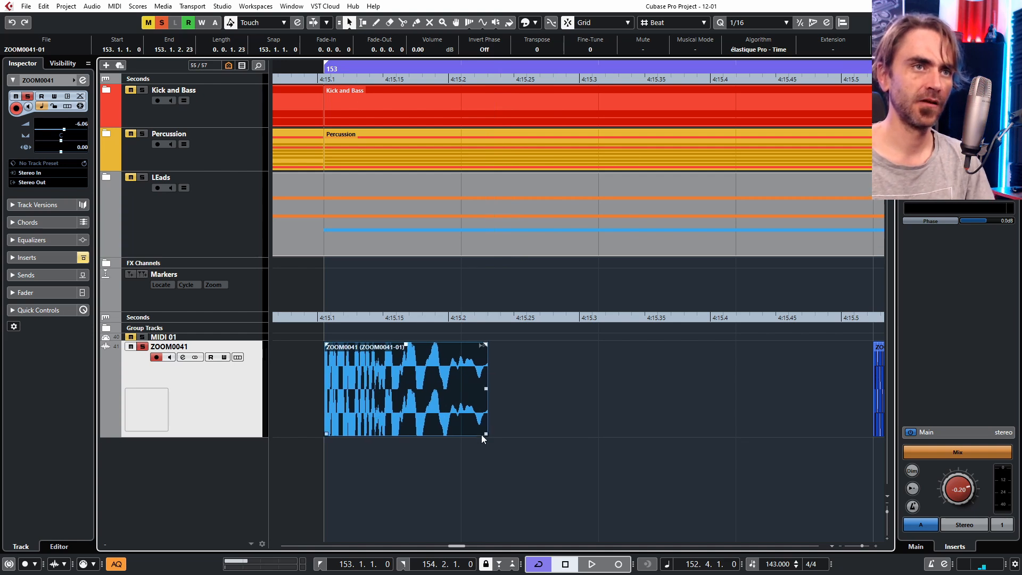
{"action": "left_click_drag", "start_coordinate": [486, 347], "coordinate": [482, 347]}
- Deselect the trimmed first clip and play it back to check the shorter hit
{"action": "left_click", "coordinate": [364, 509]}
{"action": "key", "text": "space"}
{"action": "key", "text": "space"}
{"action": "key", "text": "space"}
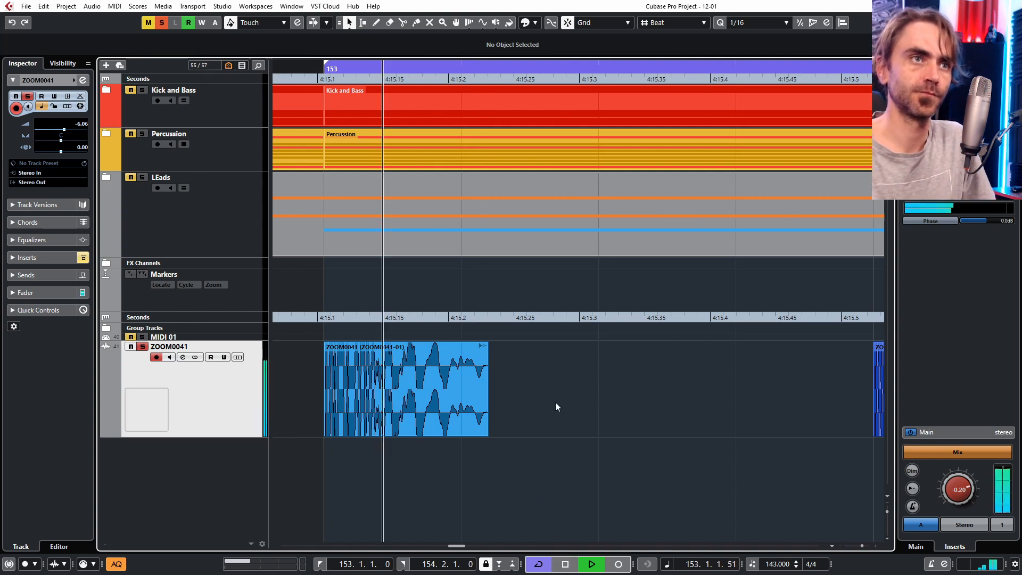
- Replay the trimmed first hit from the start of the loop
{"action": "key", "text": "space"}
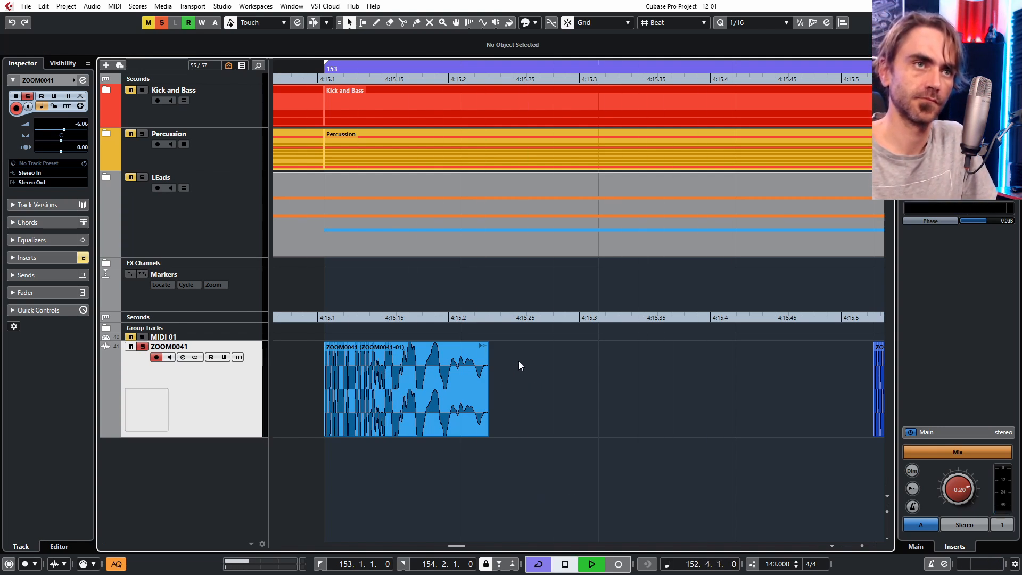
{"action": "key", "text": "space"}
{"action": "key", "text": "space"}
- Trim the end of the second ZOOM0041 clip to a length of 0.0.1.22 while listening to the loop
{"action": "scroll", "coordinate": [585, 417], "scroll_direction": "down", "scroll_amount": 5}
{"action": "scroll", "coordinate": [602, 414], "scroll_direction": "right", "scroll_amount": 3}
{"action": "left_click", "coordinate": [540, 409]}
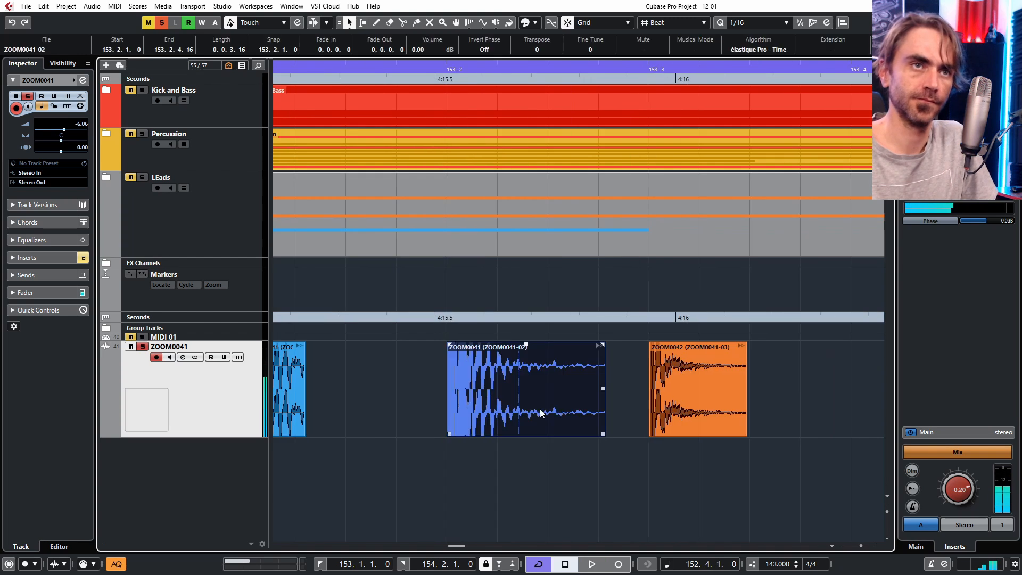
{"action": "key", "text": "space"}
{"action": "scroll", "coordinate": [596, 434], "scroll_direction": "up", "scroll_amount": 4}
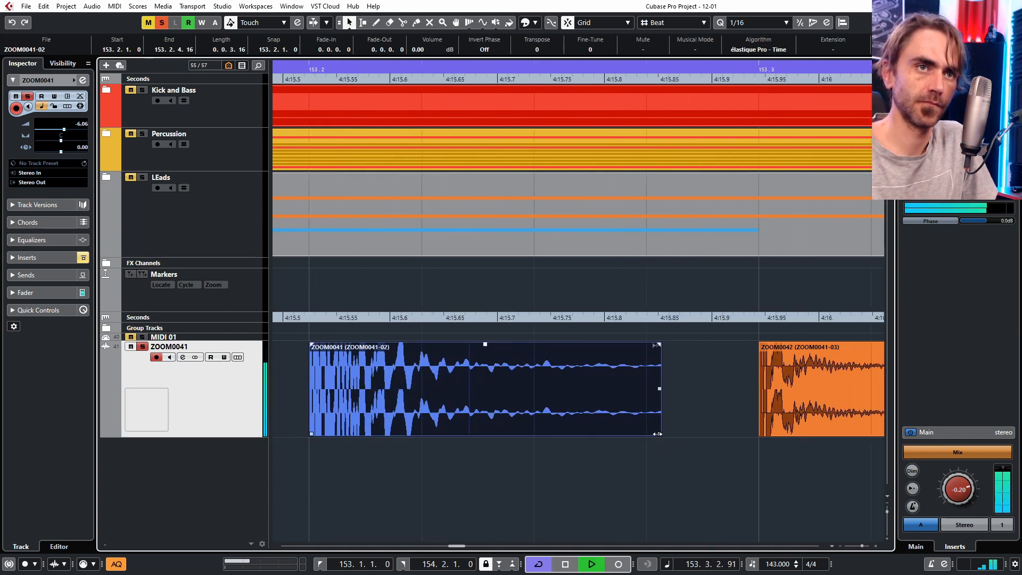
{"action": "left_click_drag", "start_coordinate": [660, 433], "coordinate": [443, 435]}
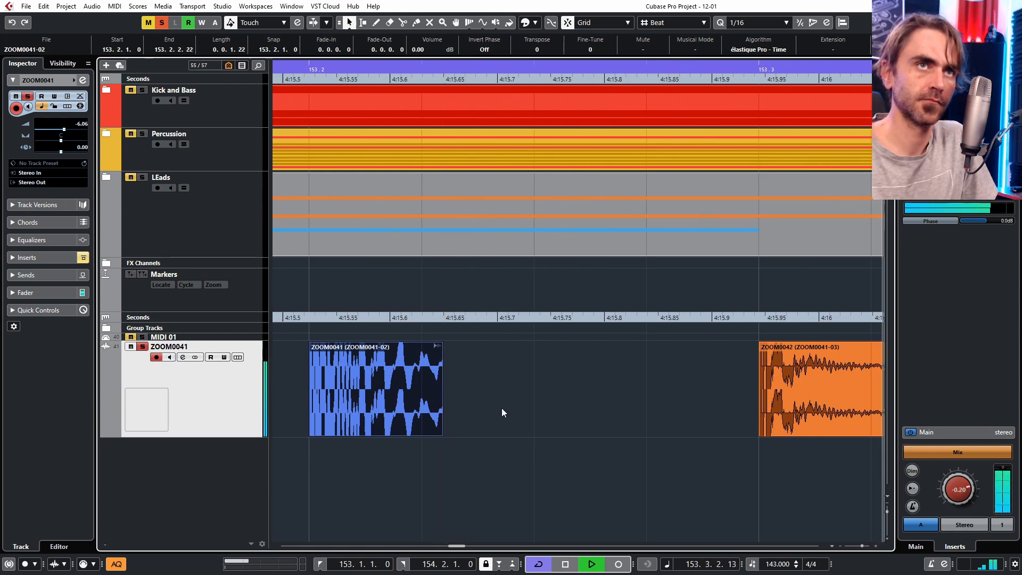
{"action": "scroll", "coordinate": [502, 408], "scroll_direction": "left", "scroll_amount": 3}
{"action": "key", "text": "space"}
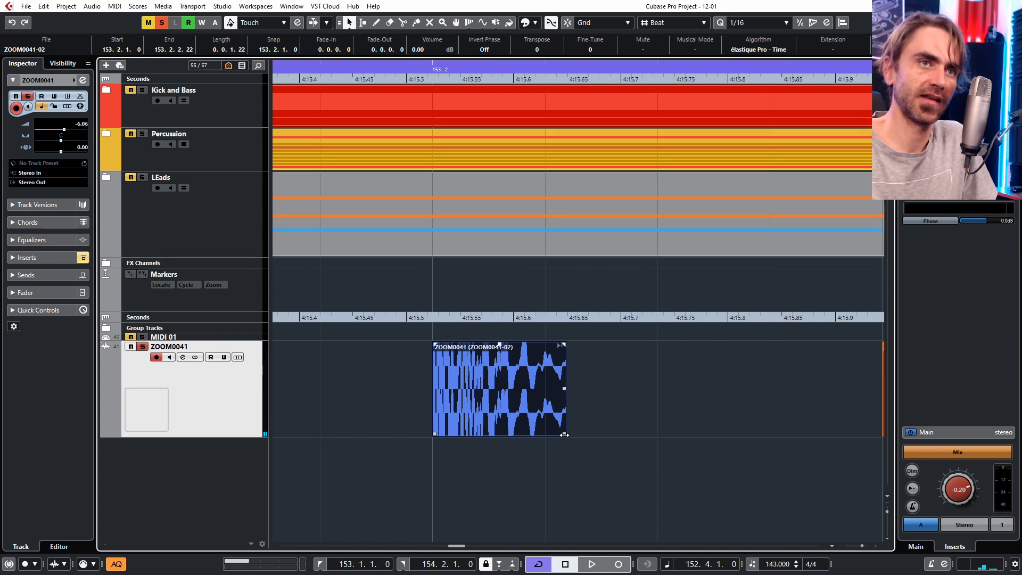
- Shorten the second ZOOM0041 clip to a length of 0.0.1.17 and give it a 0.0.0.1 fade-out
{"action": "mouse_move", "coordinate": [567, 435]}
{"action": "left_mouse_down"}
{"action": "mouse_move", "coordinate": [587, 436]}
{"action": "mouse_move", "coordinate": [562, 435]}
{"action": "left_mouse_up"}
{"action": "scroll", "coordinate": [559, 410], "scroll_direction": "up", "scroll_amount": 10}
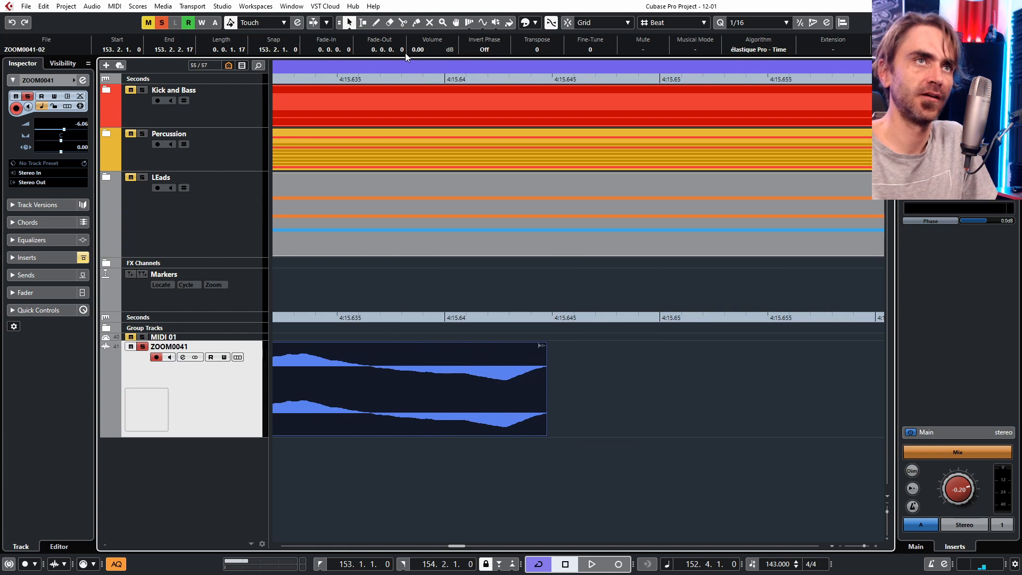
{"action": "scroll", "coordinate": [592, 363], "scroll_direction": "down", "scroll_amount": 12}
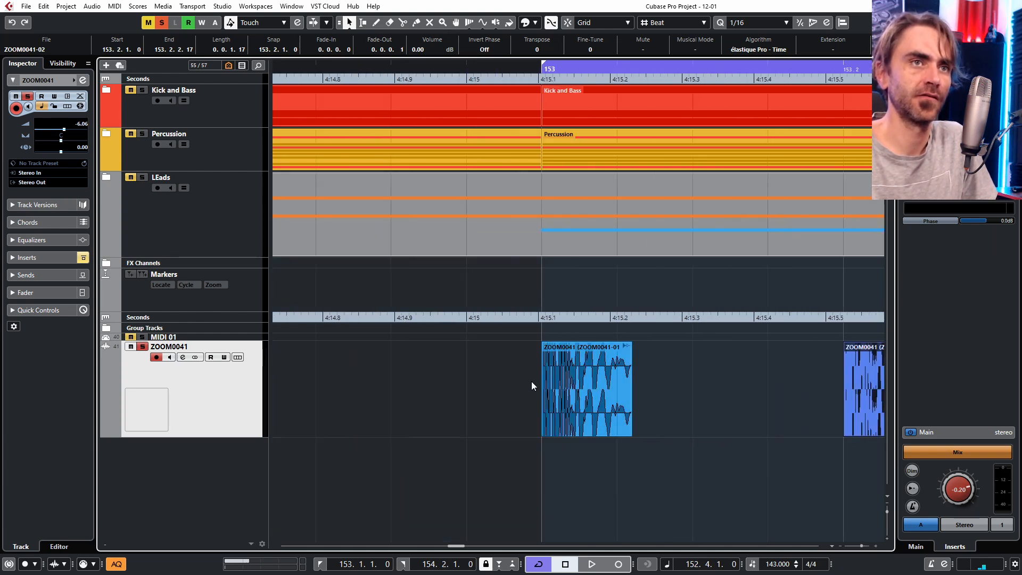
- Trim the end of the first ZOOM0041 clip to a length of 0.0.1.20
{"action": "left_click", "coordinate": [616, 421]}
{"action": "scroll", "coordinate": [628, 432], "scroll_direction": "up", "scroll_amount": 8}
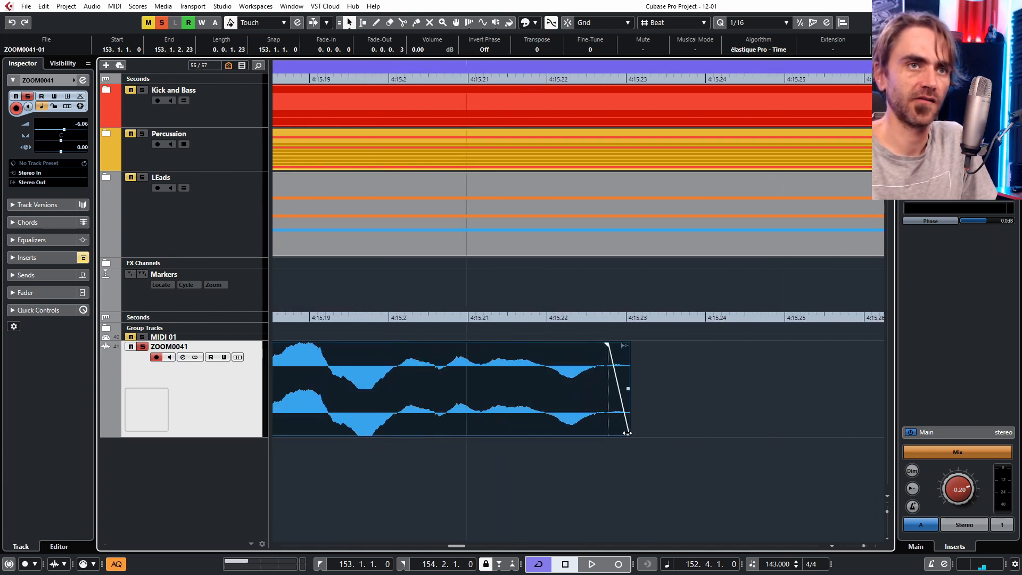
{"action": "left_click_drag", "start_coordinate": [628, 433], "coordinate": [606, 433]}
{"action": "scroll", "coordinate": [631, 430], "scroll_direction": "down", "scroll_amount": 10}
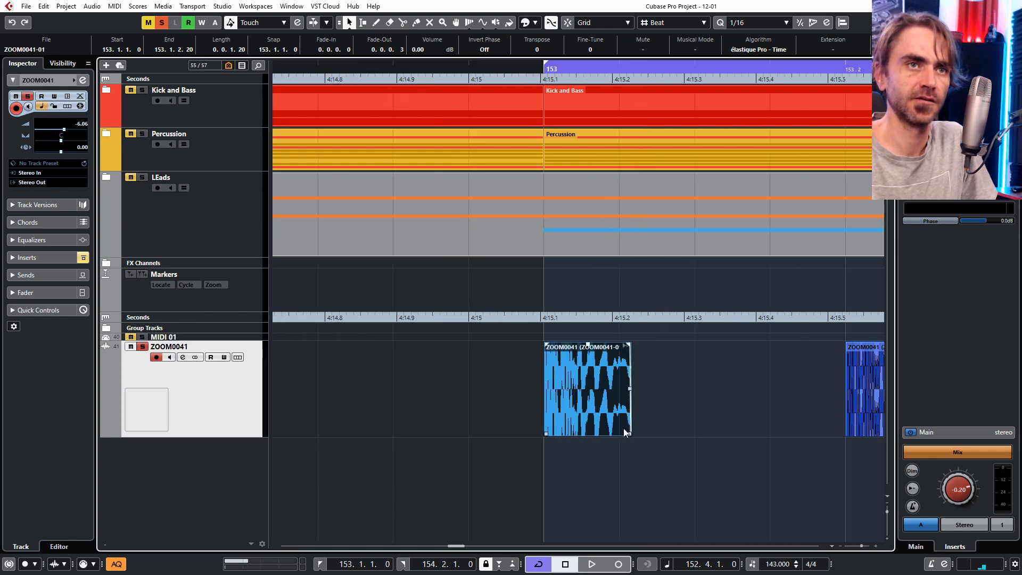
- Trim the end of the third clip, ZOOM0042, to a length of 0.0.0.50 and play back the hits
{"action": "scroll", "coordinate": [618, 425], "scroll_direction": "right", "scroll_amount": 8}
{"action": "left_click", "coordinate": [486, 420]}
{"action": "scroll", "coordinate": [463, 426], "scroll_direction": "up", "scroll_amount": 2}
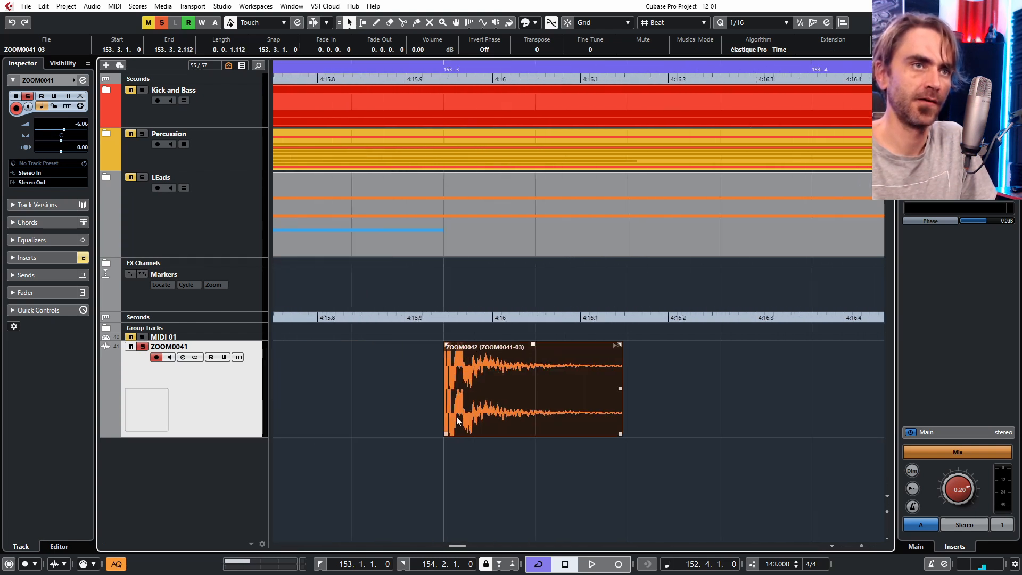
{"action": "scroll", "coordinate": [456, 420], "scroll_direction": "up", "scroll_amount": 2}
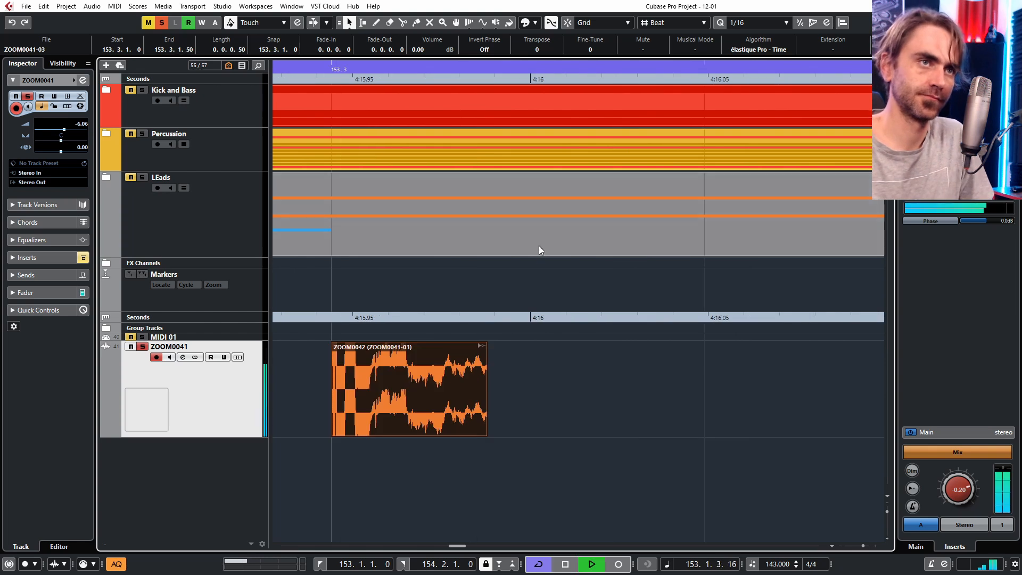
- Add a 0.0.0.2 fade-out to the ZOOM0042 clip and play it back to check the shortened hit
{"action": "mouse_move", "coordinate": [485, 345]}
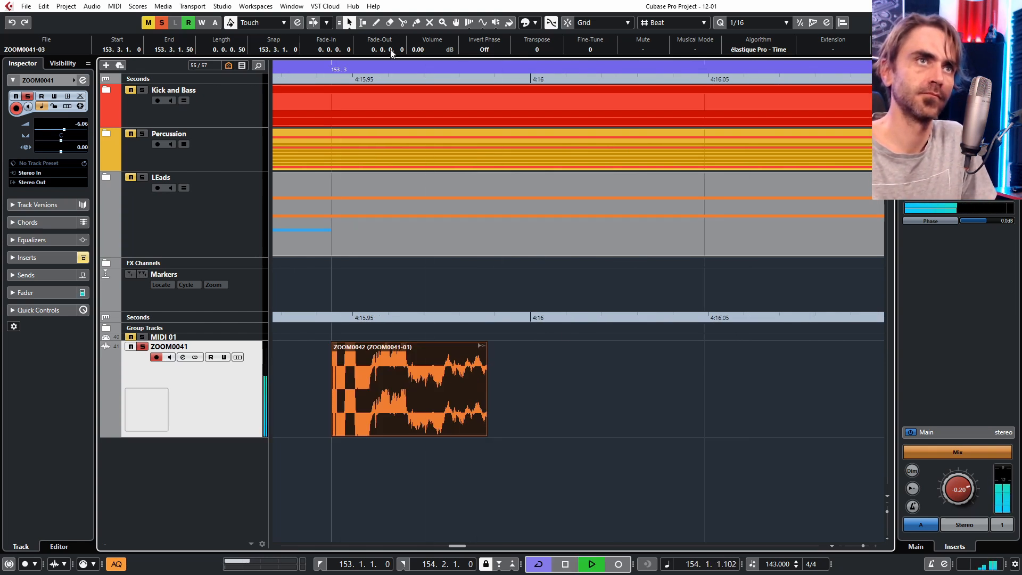
{"action": "key", "text": "space"}
{"action": "scroll", "coordinate": [401, 50], "scroll_direction": "up", "scroll_amount": 2}
{"action": "key", "text": "space"}
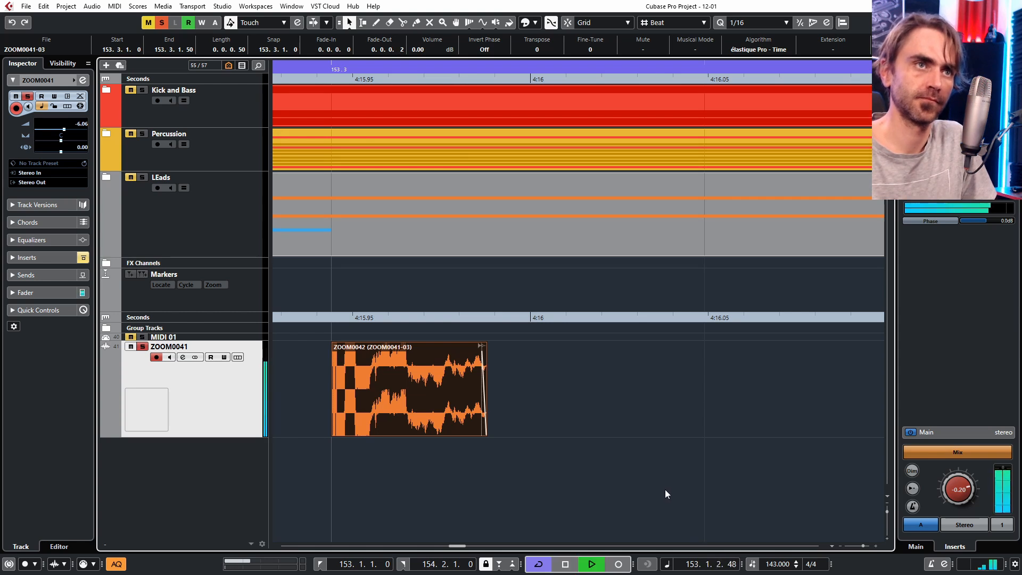
{"action": "left_click", "coordinate": [619, 445]}
{"action": "scroll", "coordinate": [616, 444], "scroll_direction": "down", "scroll_amount": 6}
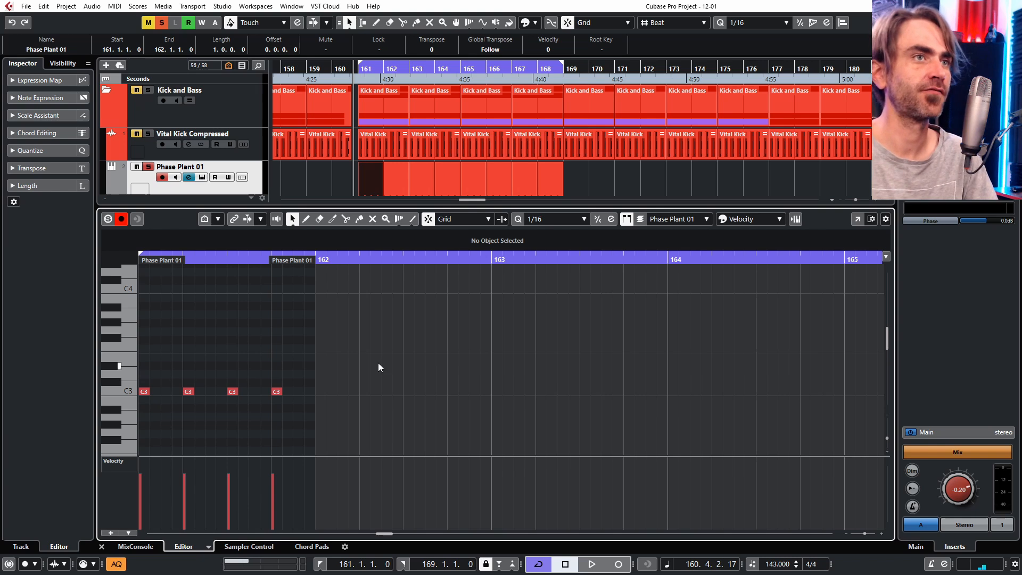
- Close the editor holding the Phase Plant 01 part's C3 notes and open the track's Phase Plant instrument
{"action": "left_click_drag", "start_coordinate": [334, 351], "coordinate": [139, 436]}
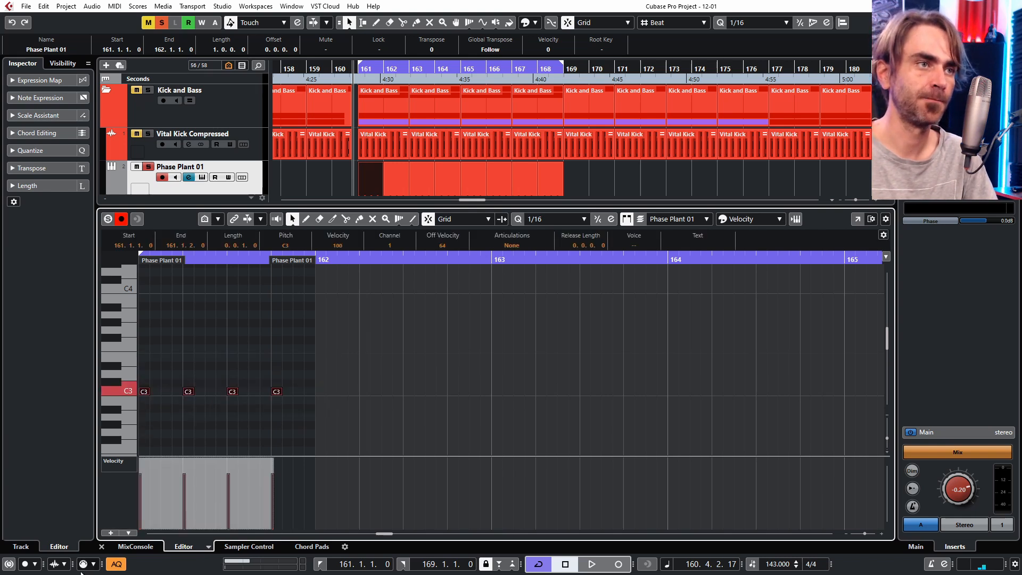
{"action": "left_click", "coordinate": [101, 547]}
{"action": "left_click", "coordinate": [320, 180]}
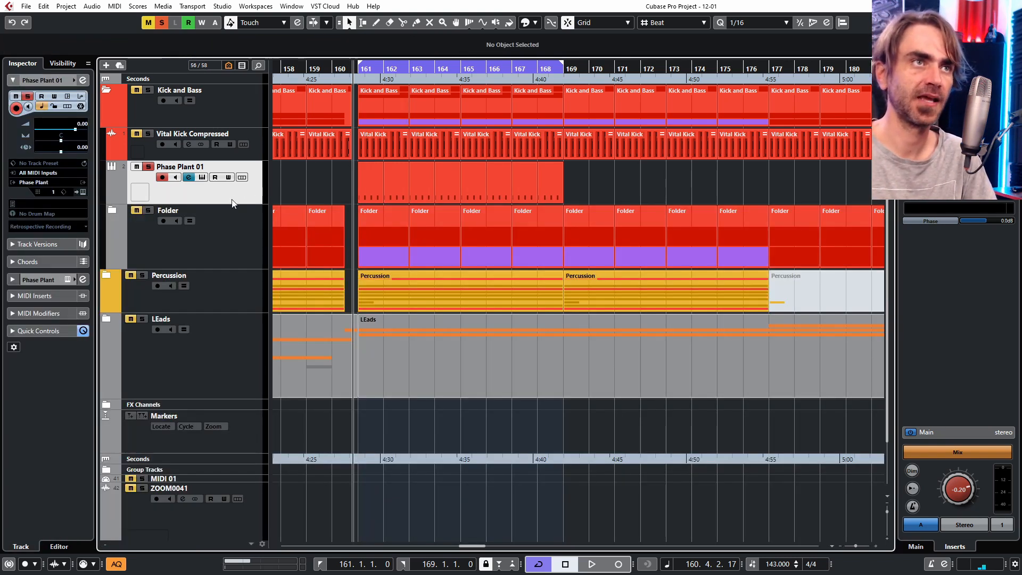
{"action": "left_click", "coordinate": [83, 192]}
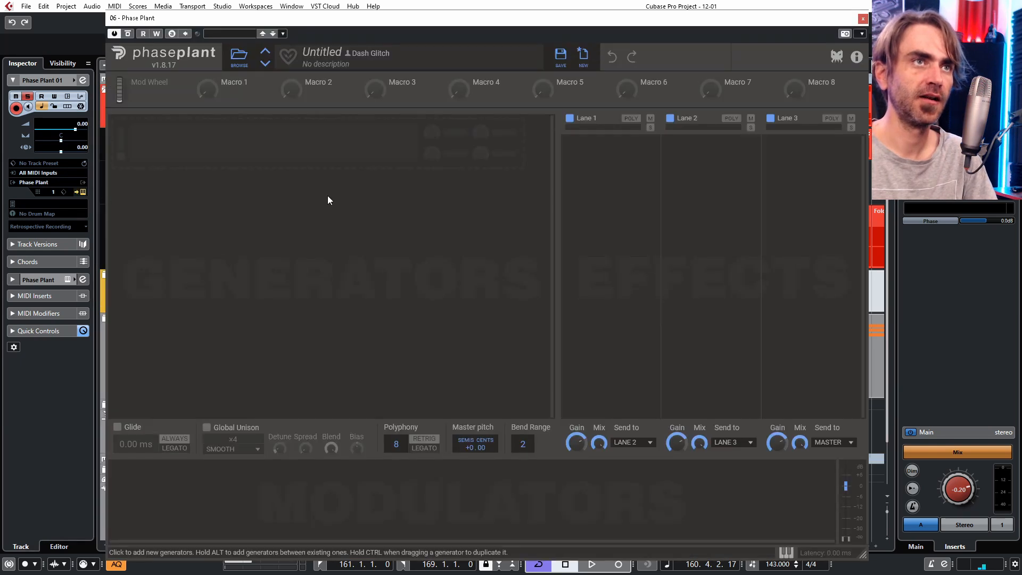
- Add two generator groups to the empty Phase Plant patch, placing an output in the second group
{"action": "left_click", "coordinate": [203, 142]}
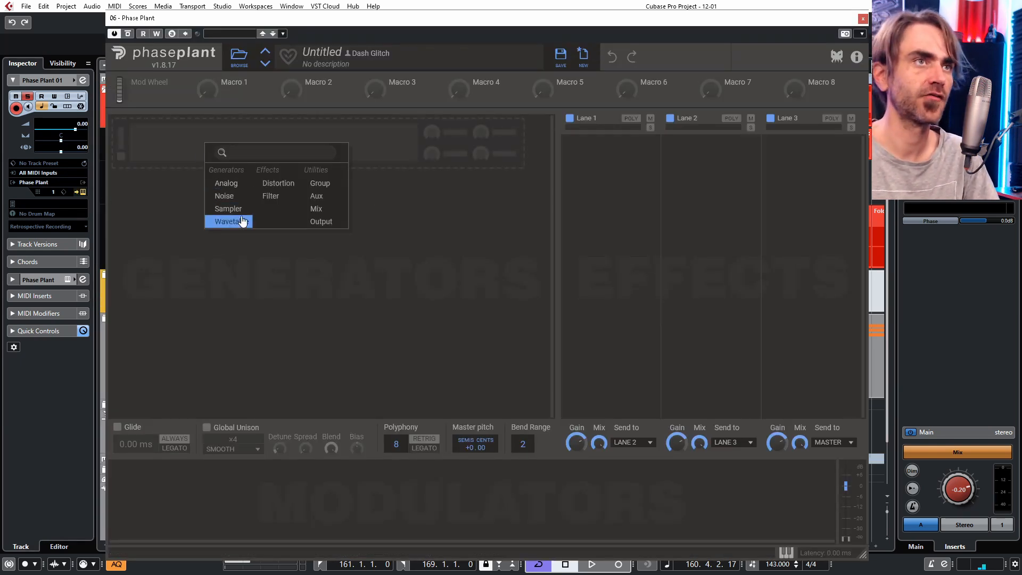
{"action": "left_click", "coordinate": [315, 184]}
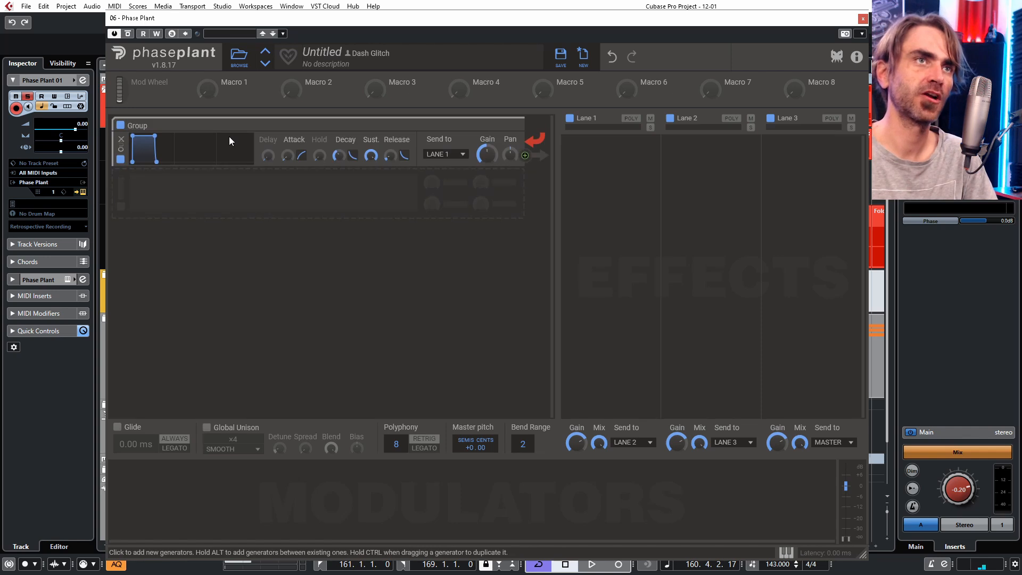
{"action": "left_click", "coordinate": [178, 202]}
{"action": "left_click", "coordinate": [292, 241]}
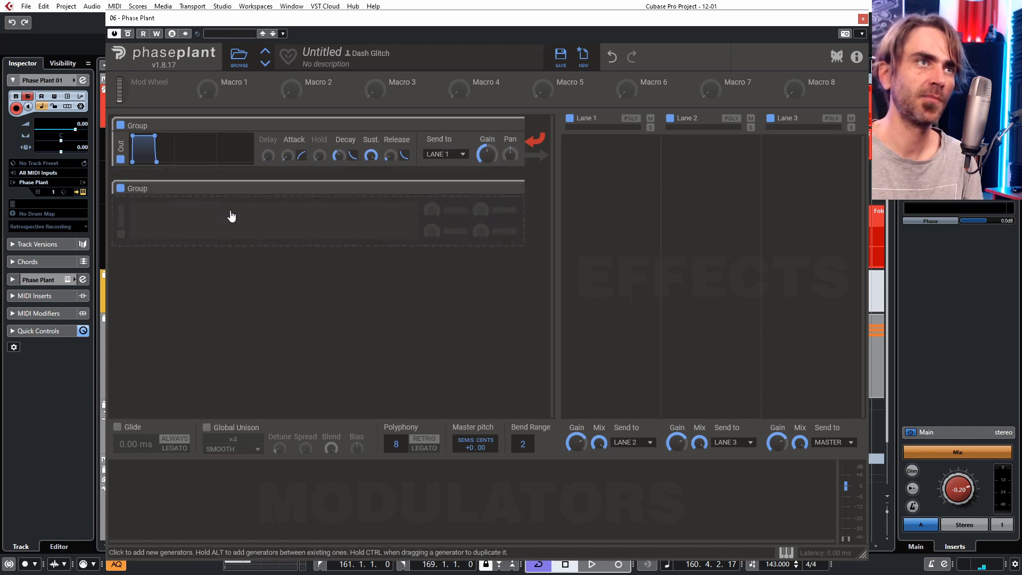
{"action": "left_click", "coordinate": [272, 212]}
{"action": "left_click", "coordinate": [386, 284]}
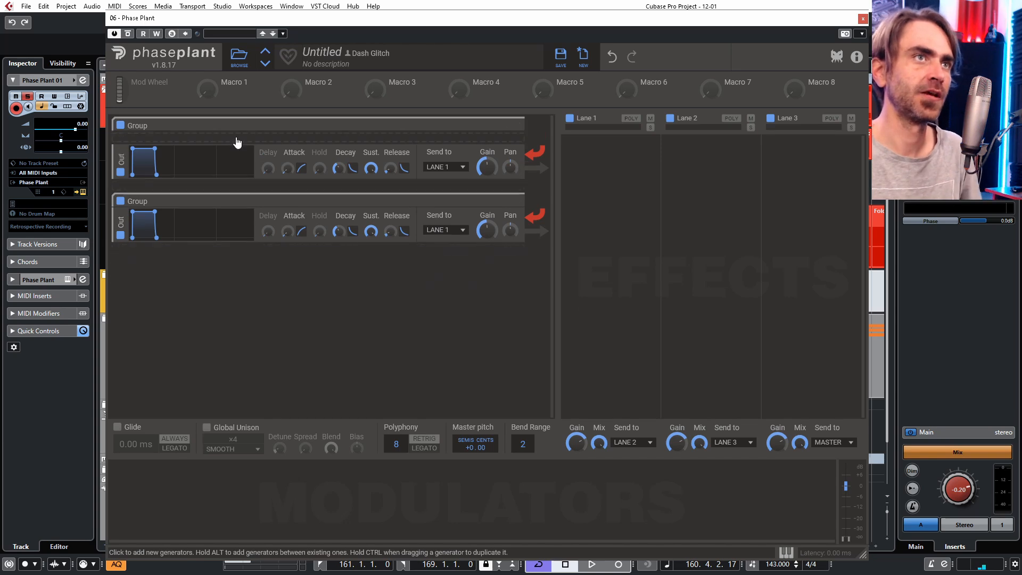
- Insert a Sampler in the first group and load Tennis Ball on Wood 1 from the Glitch Foley Percs Pack folder
{"action": "left_click", "coordinate": [236, 138], "text": "alt"}
{"action": "left_click", "coordinate": [260, 204]}
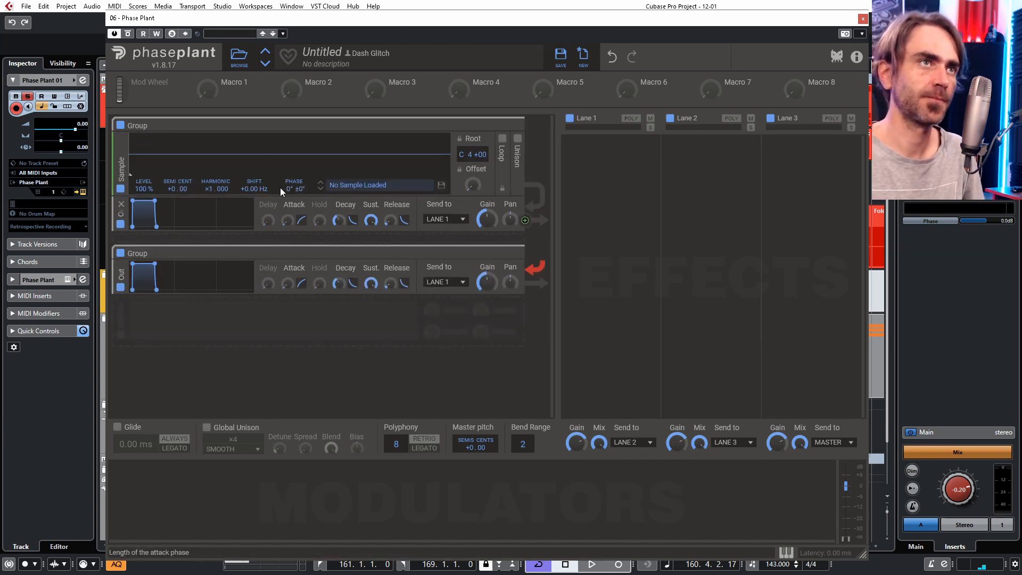
{"action": "left_click", "coordinate": [378, 188]}
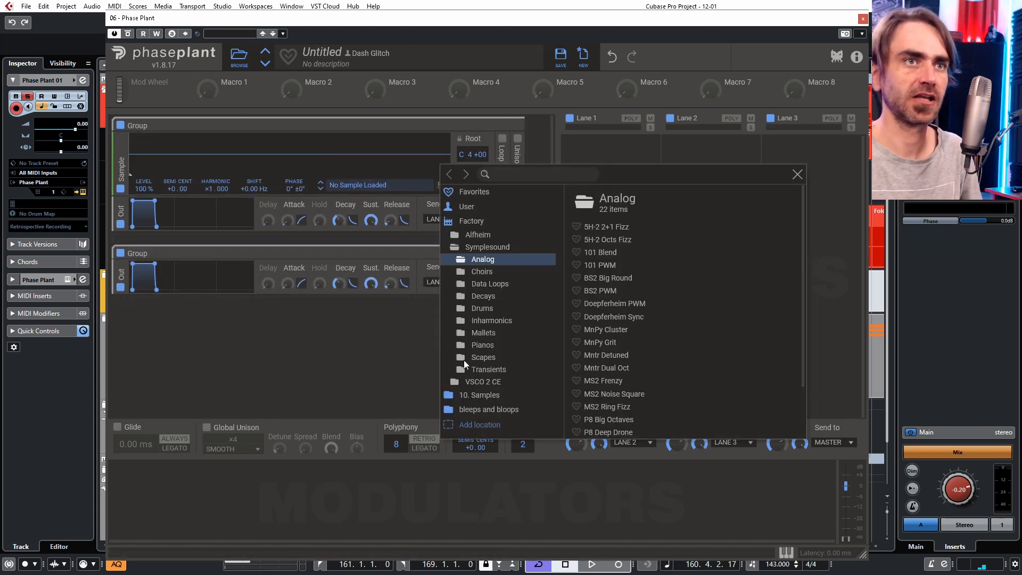
{"action": "left_click", "coordinate": [466, 397]}
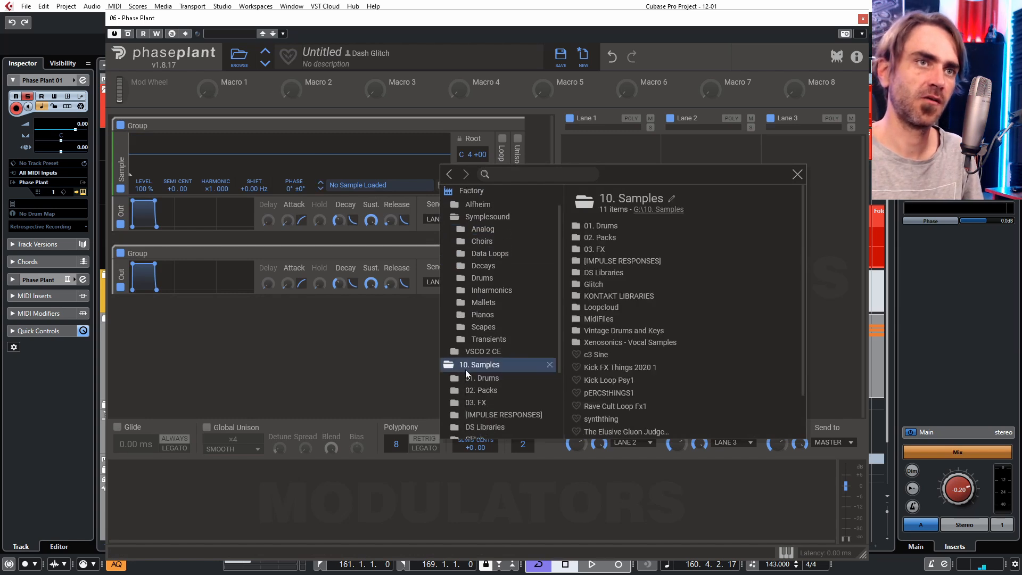
{"action": "left_click", "coordinate": [474, 344]}
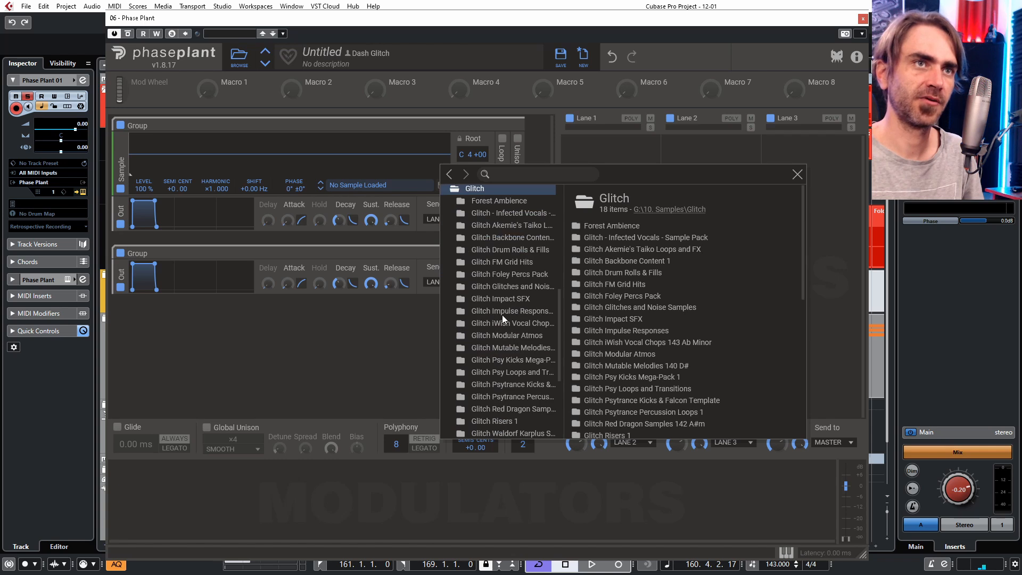
{"action": "left_click", "coordinate": [492, 276]}
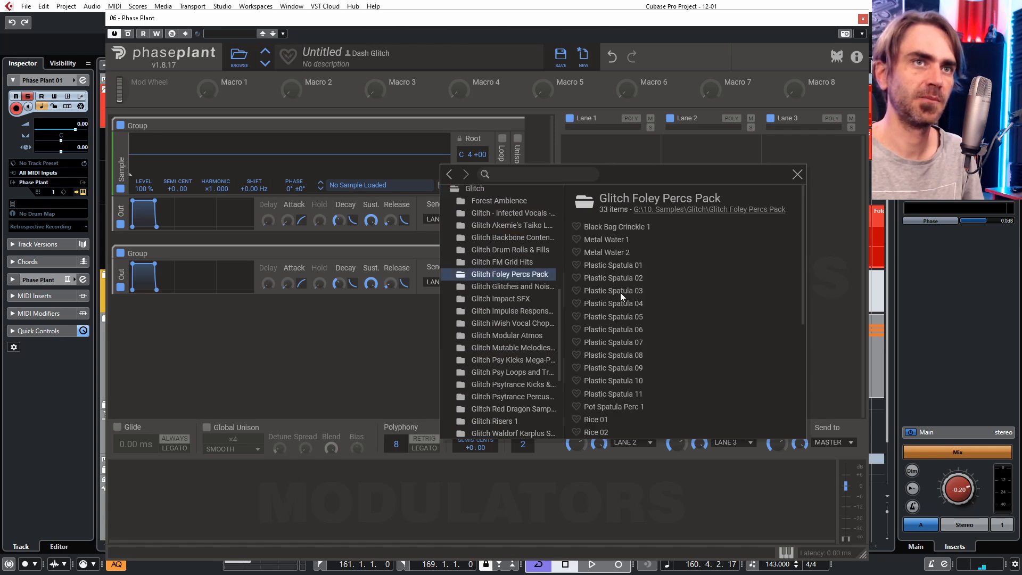
{"action": "scroll", "coordinate": [621, 252], "scroll_direction": "down", "scroll_amount": 5}
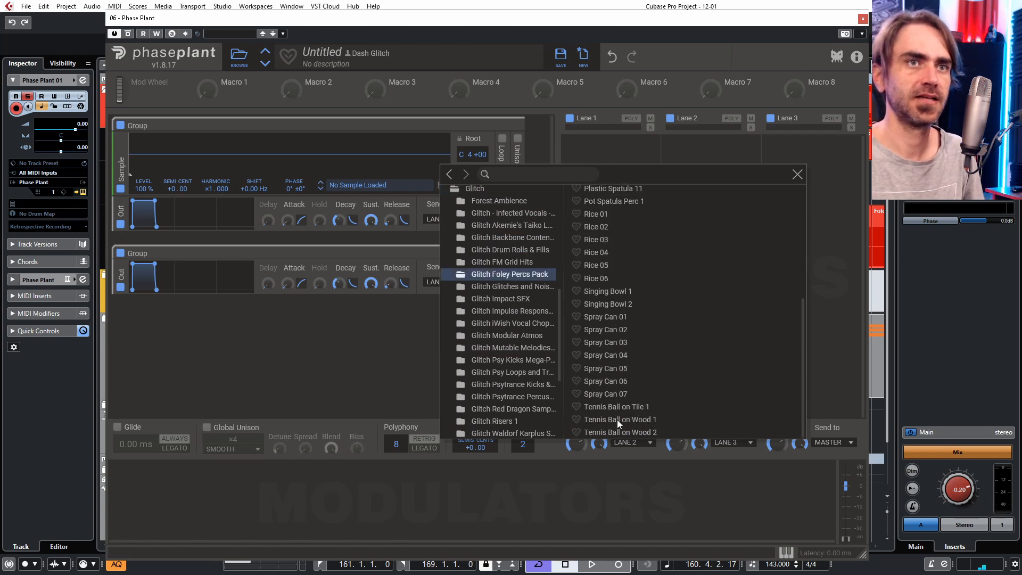
{"action": "left_click", "coordinate": [615, 420]}
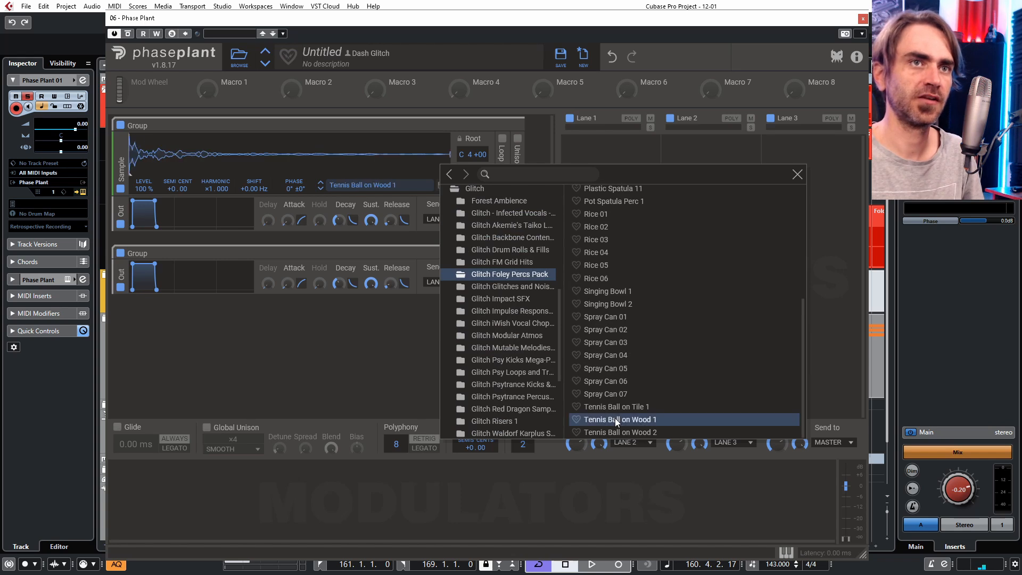
{"action": "left_click", "coordinate": [208, 367]}
- Play the pattern through Phase Plant and raise the output gain of the sampler group
{"action": "left_click_drag", "start_coordinate": [405, 20], "coordinate": [311, 35]}
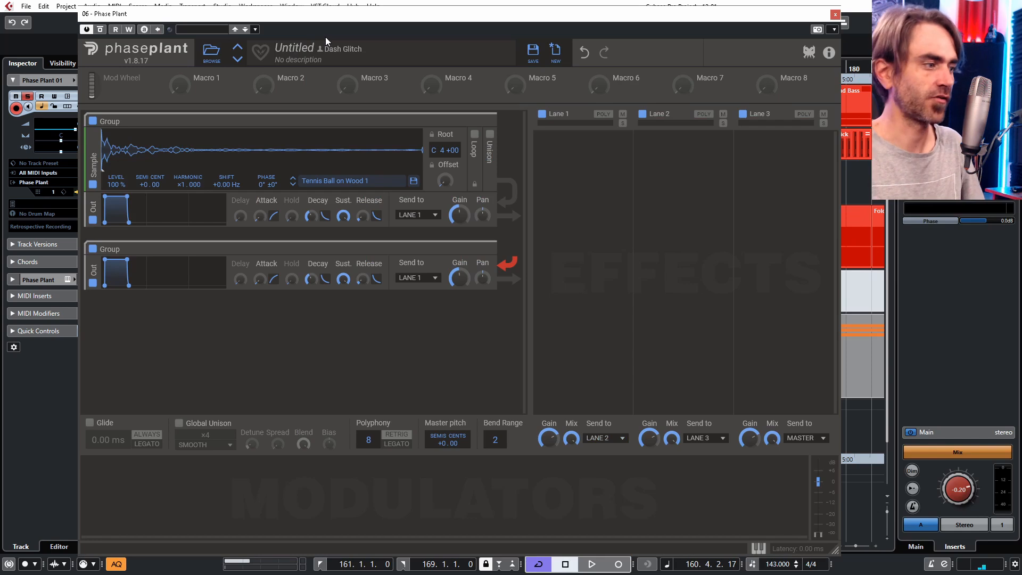
{"action": "key", "text": "space"}
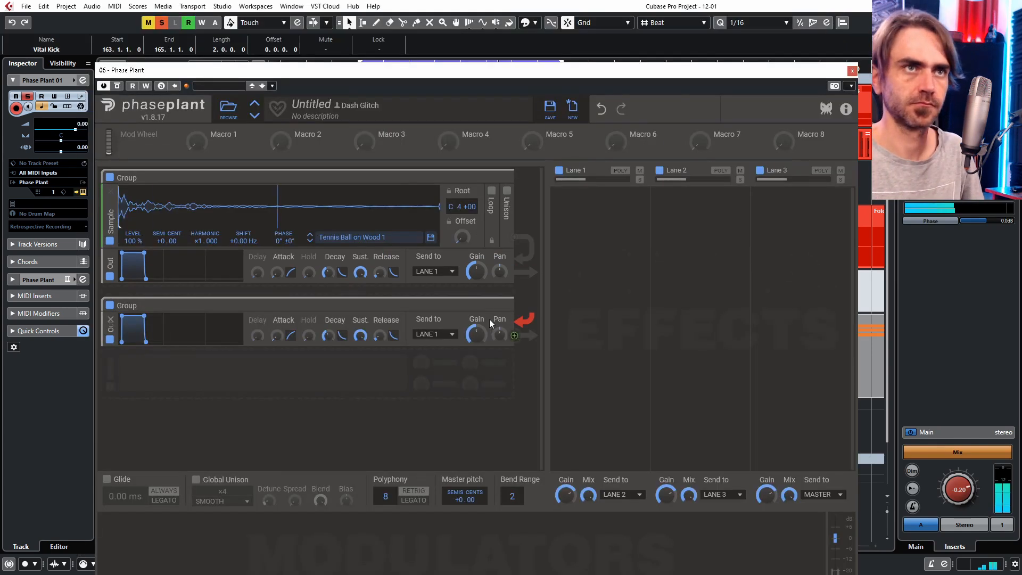
{"action": "left_click_drag", "start_coordinate": [476, 272], "coordinate": [477, 256]}
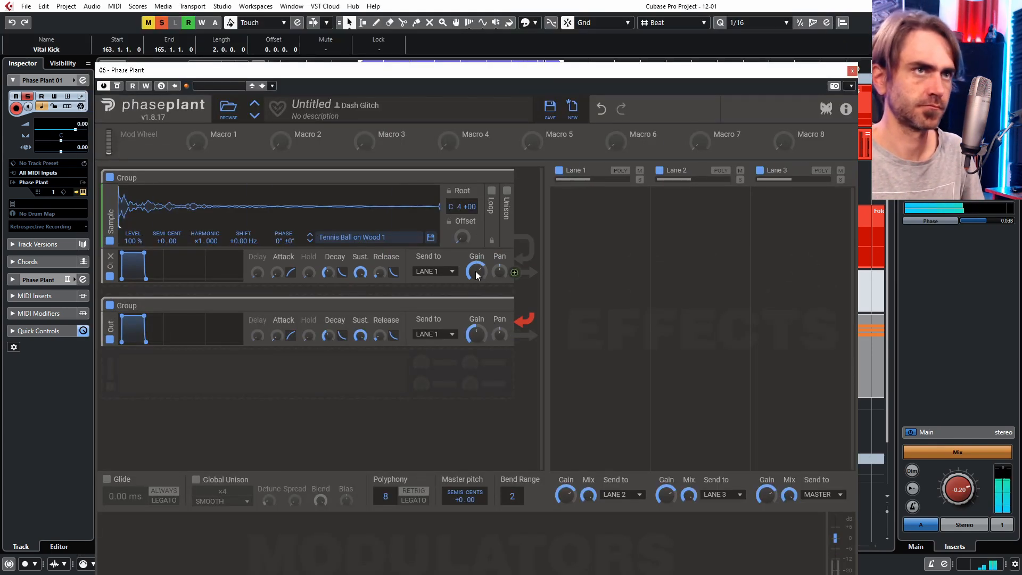
- Audition the neighbouring tennis ball samples in the Glitch Foley Percs Pack and load Tennis Ball on Tile 1 into the sampler
{"action": "left_click", "coordinate": [310, 240]}
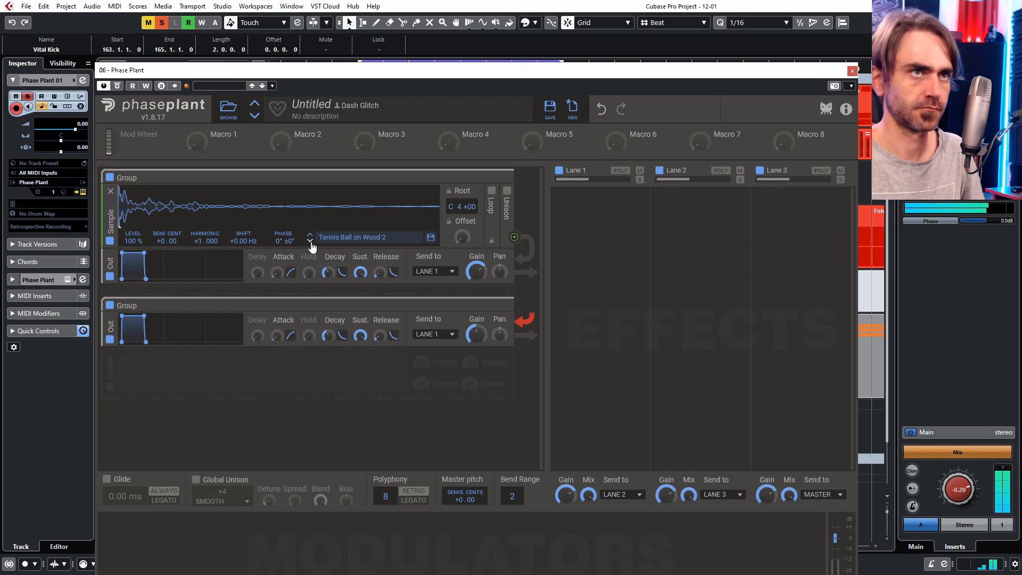
{"action": "left_click", "coordinate": [310, 240]}
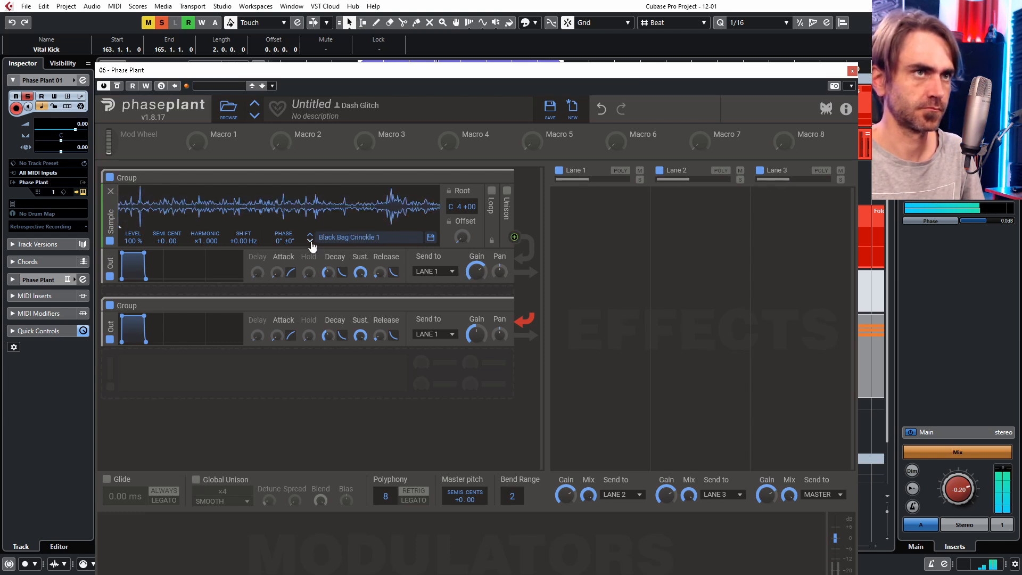
{"action": "left_click", "coordinate": [310, 235]}
{"action": "left_click", "coordinate": [358, 241]}
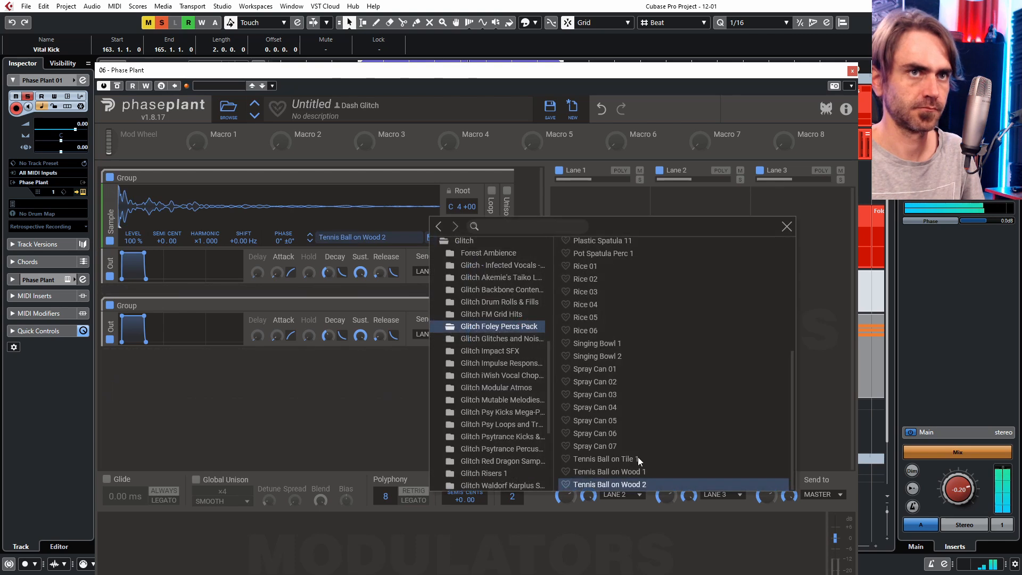
{"action": "left_click", "coordinate": [627, 460]}
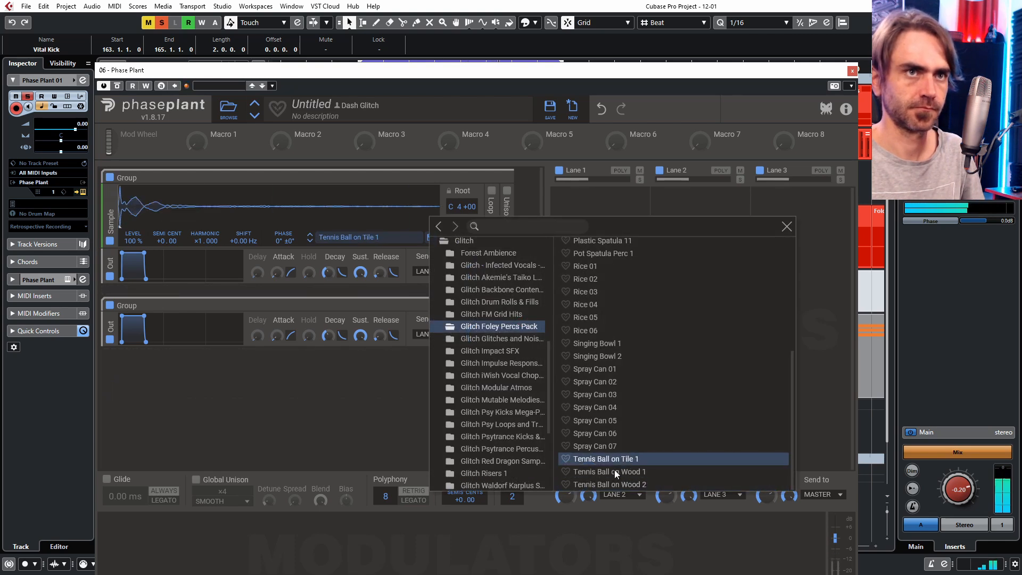
{"action": "left_click", "coordinate": [614, 471]}
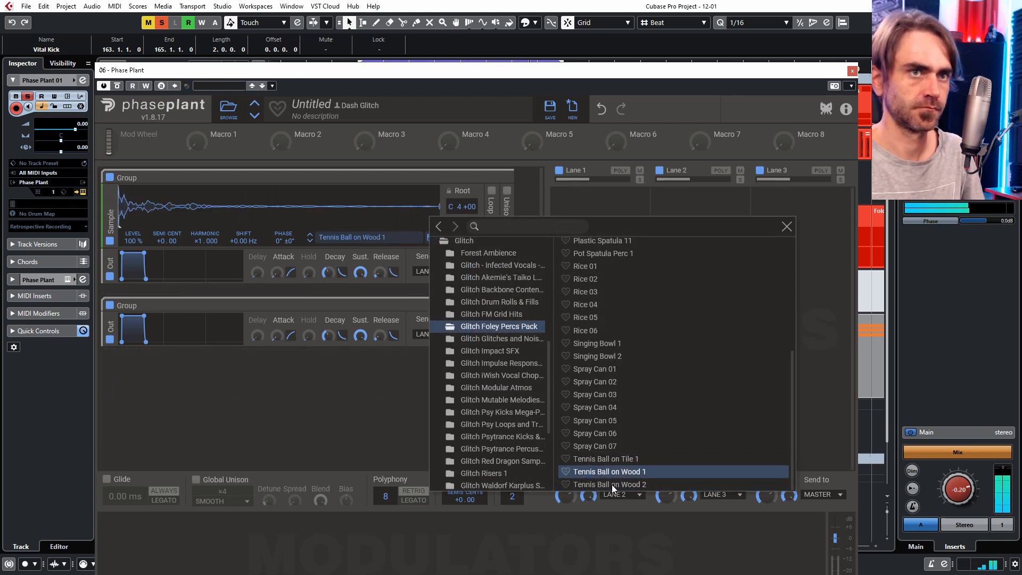
{"action": "left_click", "coordinate": [612, 484]}
{"action": "left_click", "coordinate": [621, 459]}
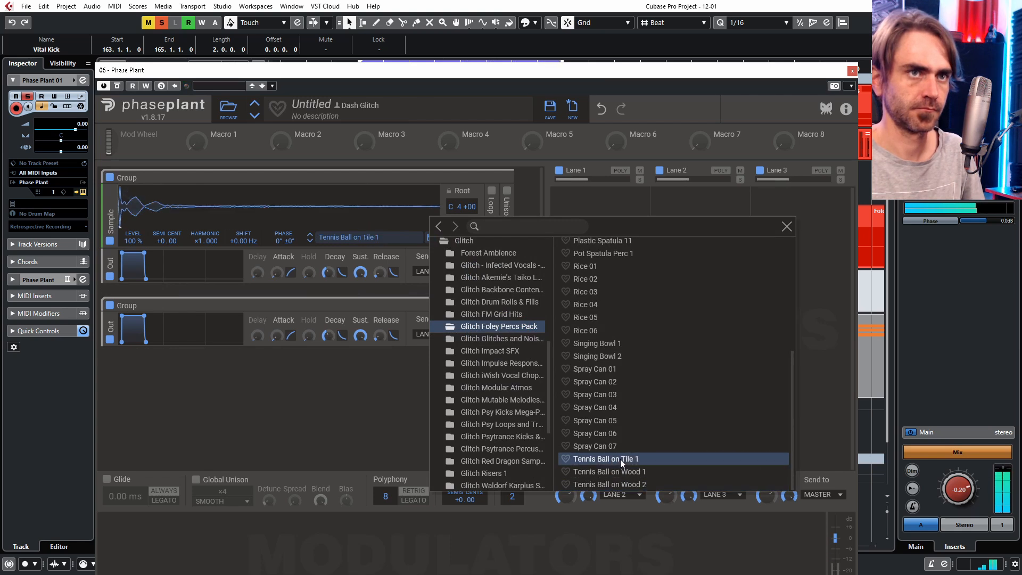
{"action": "left_click", "coordinate": [299, 403]}
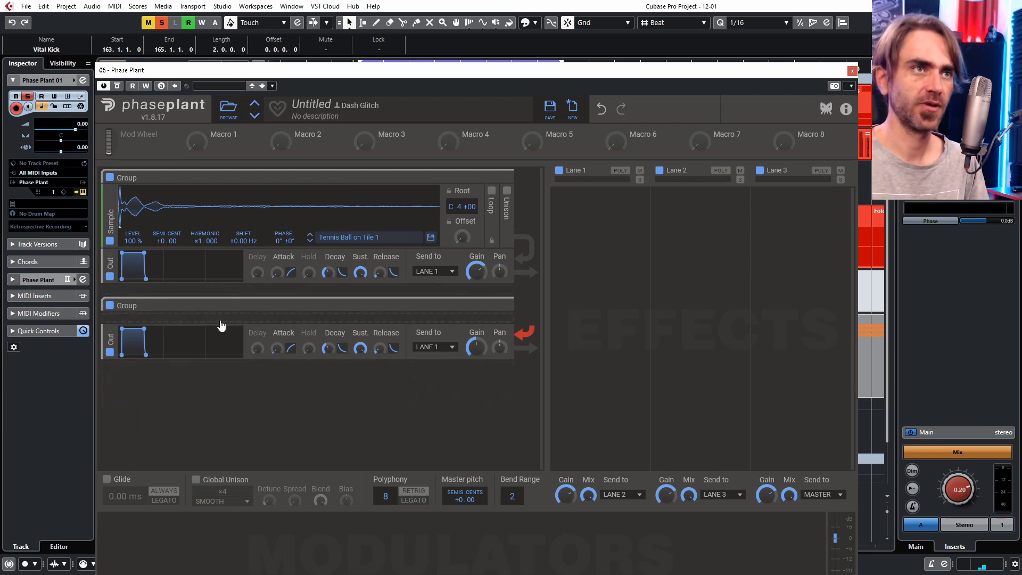
- Insert an Analog oscillator with a sine waveform in the second generator group
{"action": "left_click", "coordinate": [222, 324]}
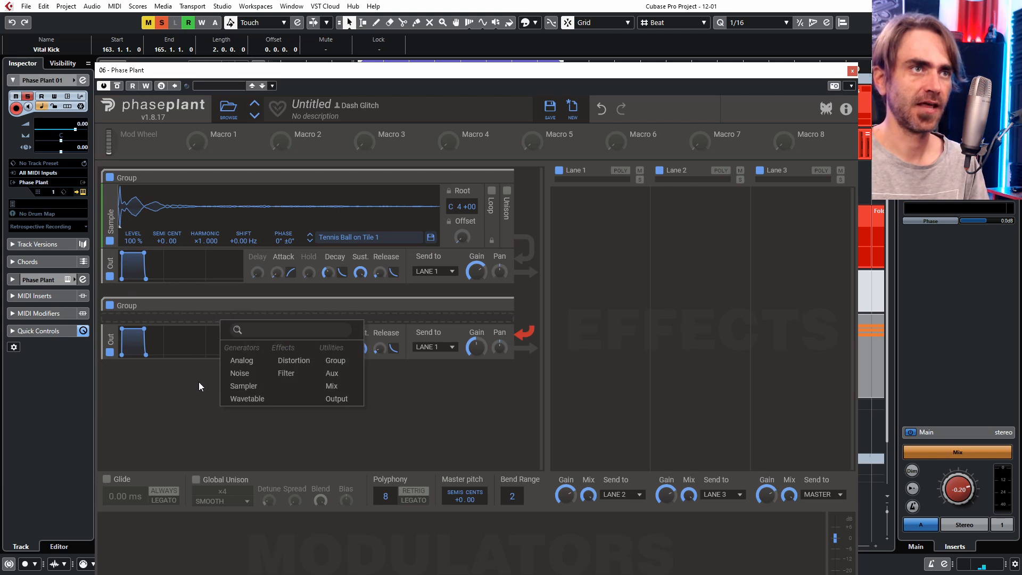
{"action": "left_click", "coordinate": [238, 361]}
{"action": "left_click", "coordinate": [447, 365]}
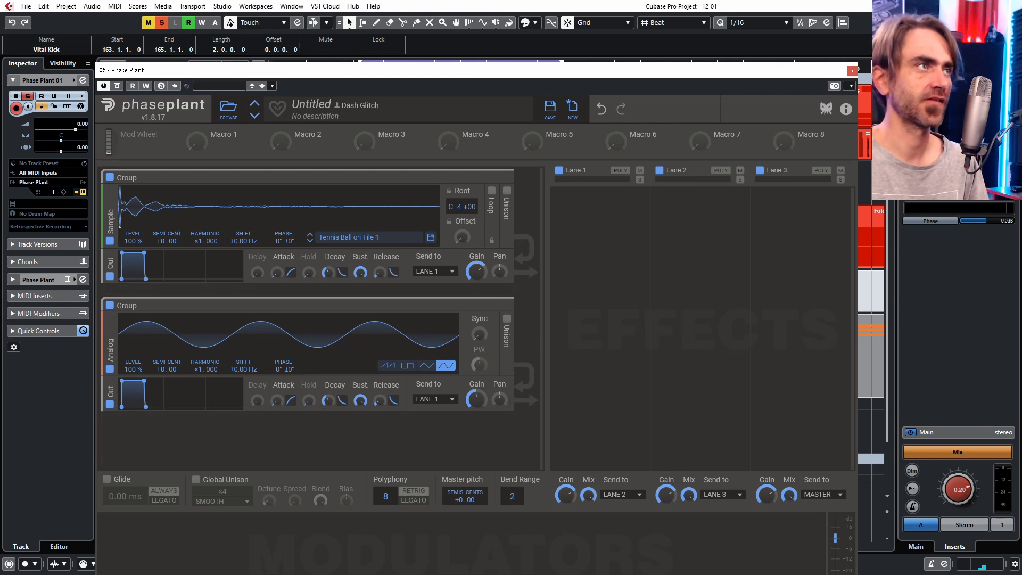
- Bring the Oszillos Mega Scope window into view over Phase Plant, enlarge it and move it clear of the generators
{"action": "left_click_drag", "start_coordinate": [634, 1], "coordinate": [581, 151]}
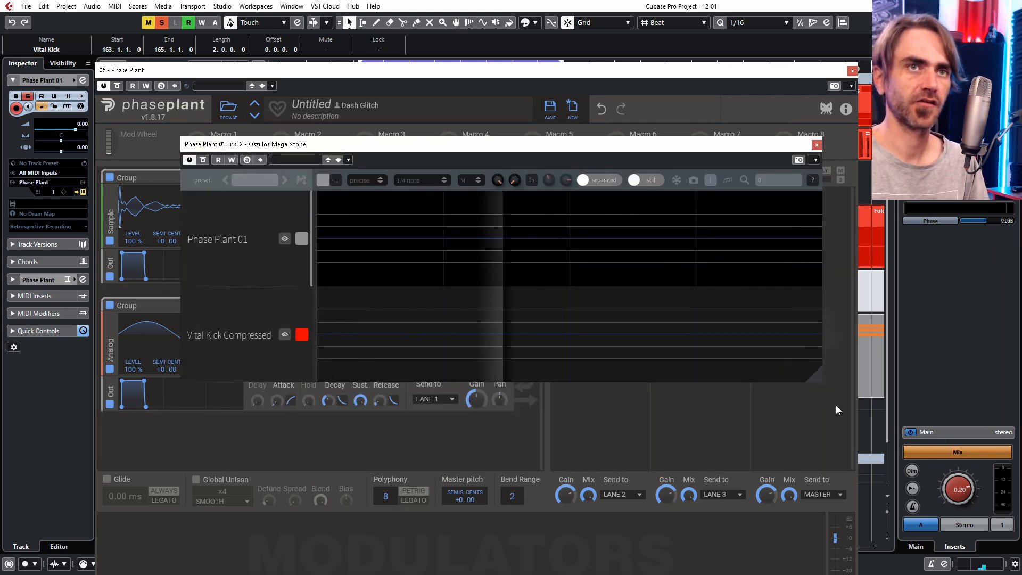
{"action": "left_click_drag", "start_coordinate": [819, 379], "coordinate": [858, 497]}
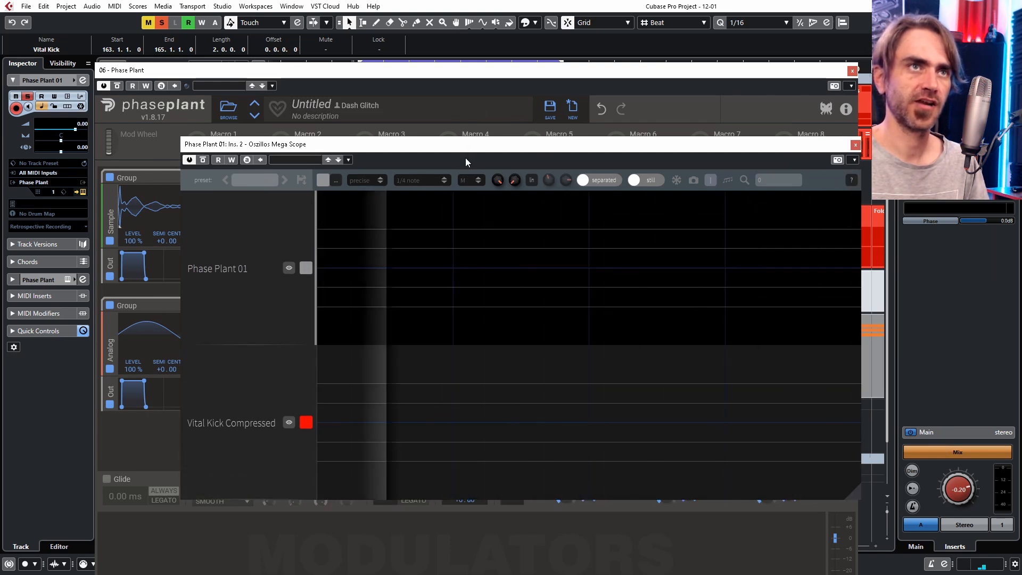
{"action": "left_click_drag", "start_coordinate": [465, 148], "coordinate": [583, 165]}
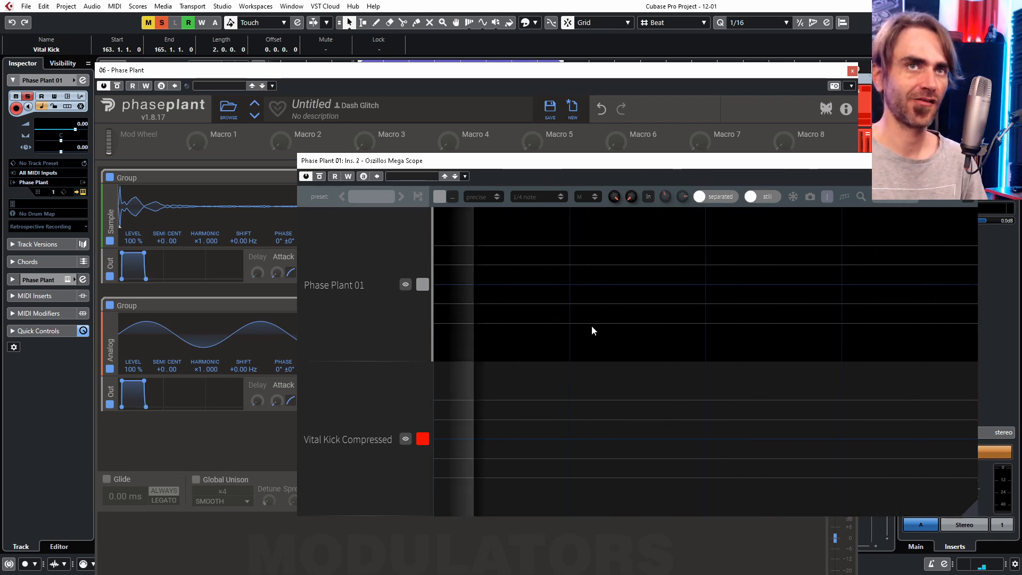
- Set the analog oscillator to -24 semitones and lengthen its output release, comparing the waveform with the kick in the scope
{"action": "left_click_drag", "start_coordinate": [159, 369], "coordinate": [160, 422]}
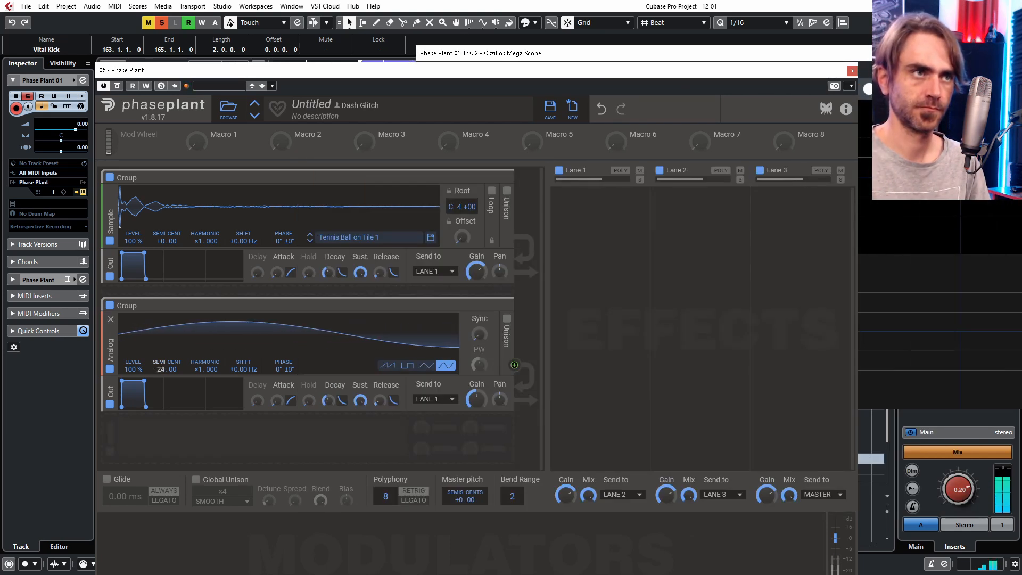
{"action": "left_click_drag", "start_coordinate": [601, 53], "coordinate": [406, 127]}
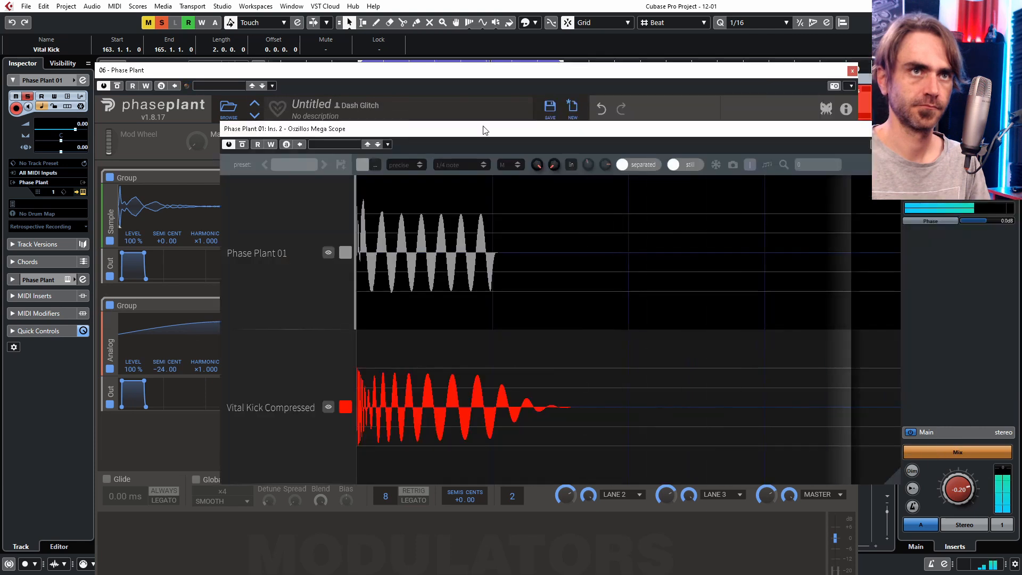
{"action": "left_click_drag", "start_coordinate": [485, 130], "coordinate": [566, 63]}
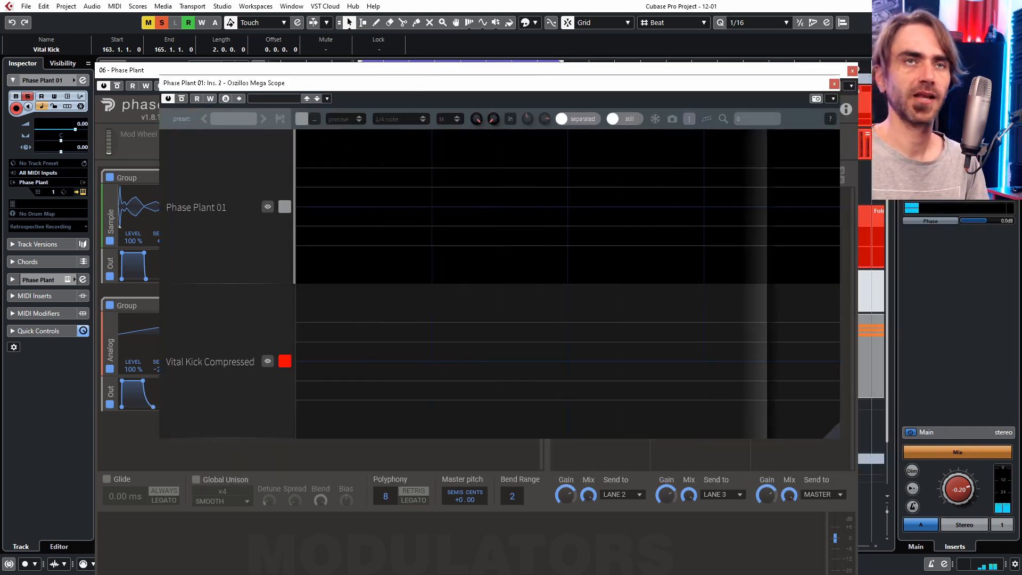
- Close the plugin windows, transpose all notes of the first Phase Plant 01 part down to G2, and close the note editor
{"action": "key", "text": "ctrl+w"}
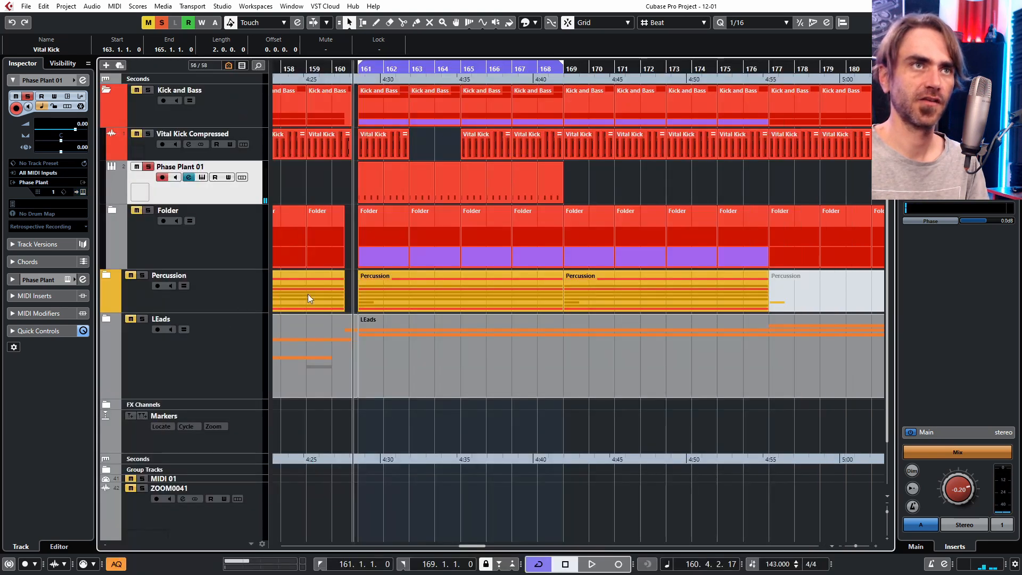
{"action": "double_click", "coordinate": [373, 178]}
{"action": "left_click_drag", "start_coordinate": [338, 318], "coordinate": [149, 414]}
{"action": "key", "text": "Down"}
{"action": "key", "text": "Down"}
{"action": "key", "text": "Down"}
{"action": "key", "text": "Down"}
{"action": "key", "text": "Down"}
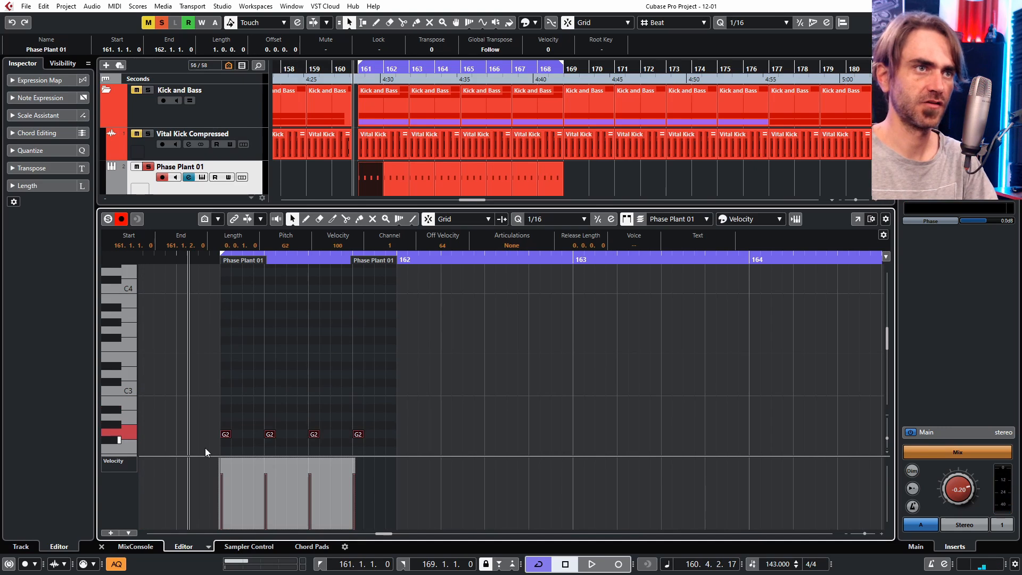
{"action": "left_click", "coordinate": [101, 546]}
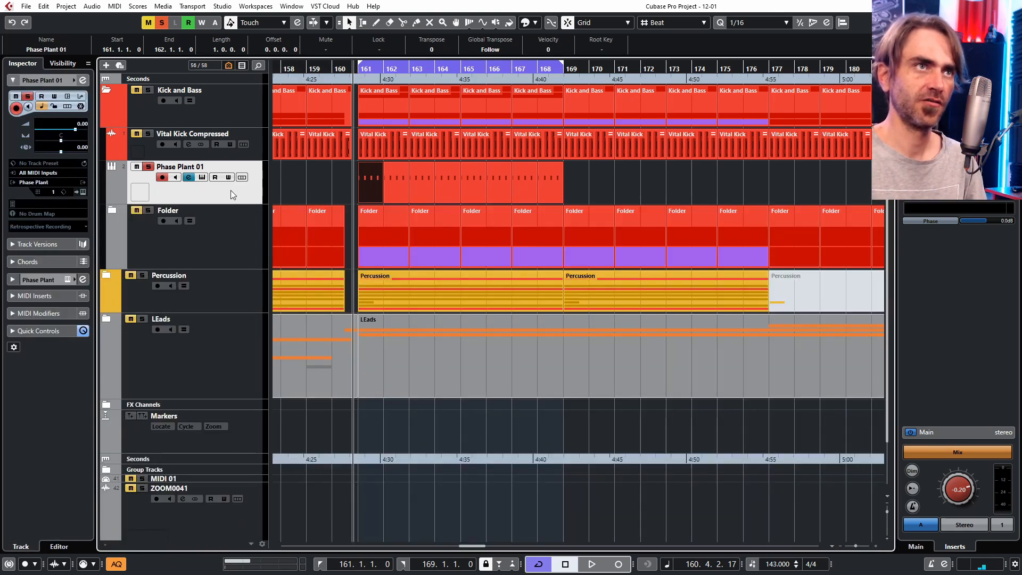
- Reopen the track's Phase Plant instrument and set the sampler's root note to G 3
{"action": "left_click", "coordinate": [82, 191]}
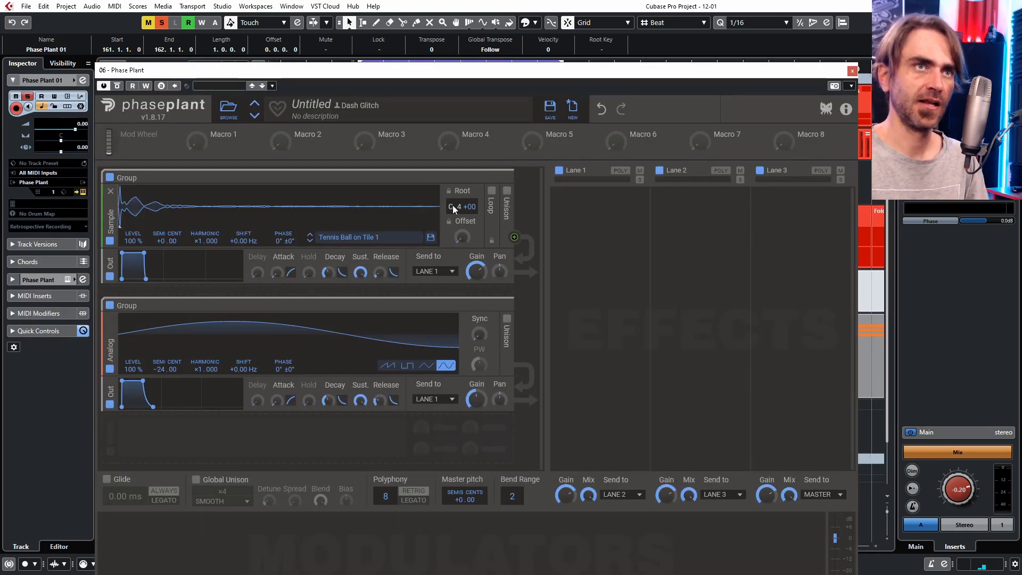
{"action": "left_click_drag", "start_coordinate": [452, 206], "coordinate": [452, 227]}
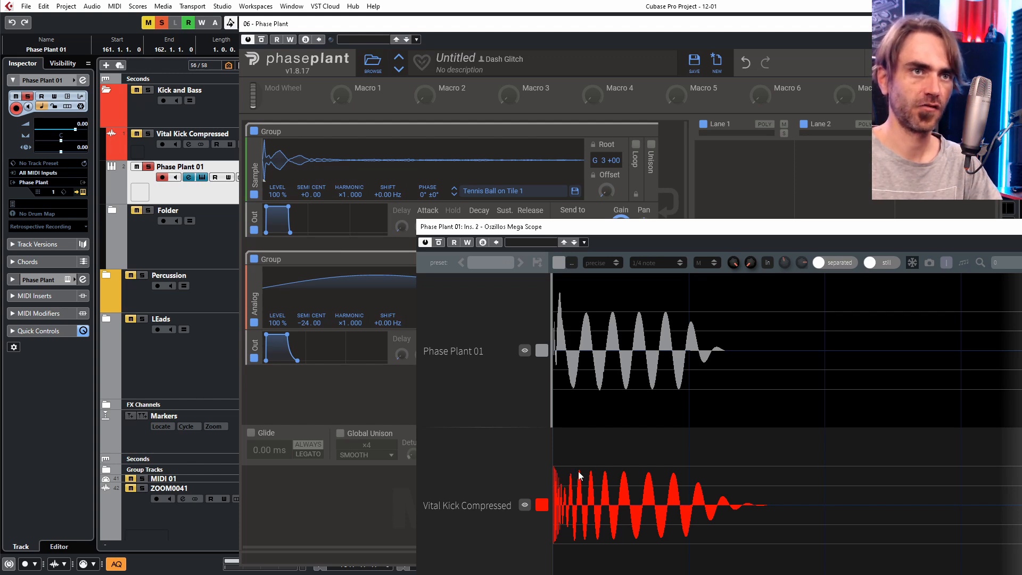
- Arrange the Phase Plant and scope windows side by side, and rename the sampler group Transient and the oscillator group Body
{"action": "left_click_drag", "start_coordinate": [504, 226], "coordinate": [599, 208]}
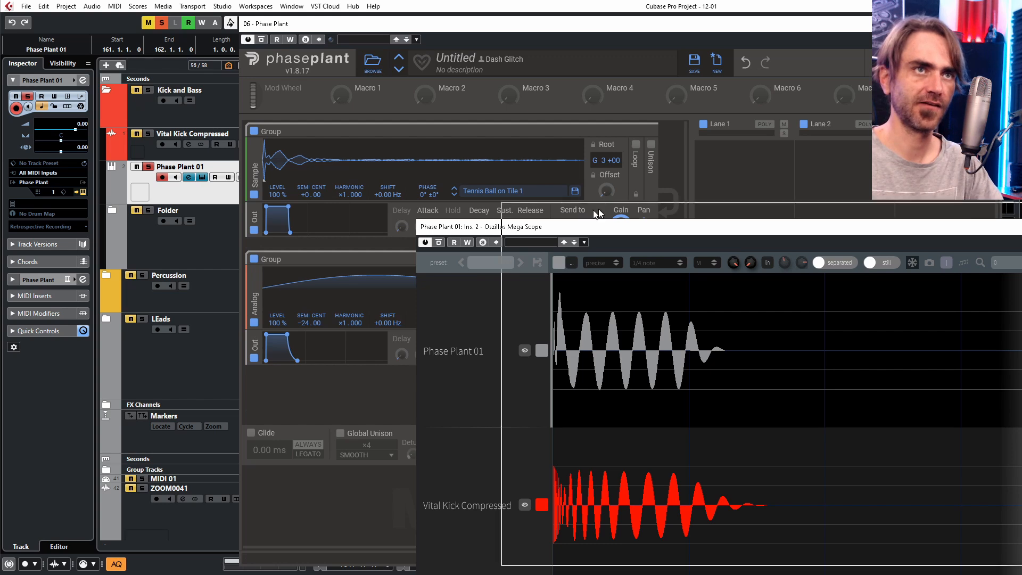
{"action": "left_click", "coordinate": [427, 351]}
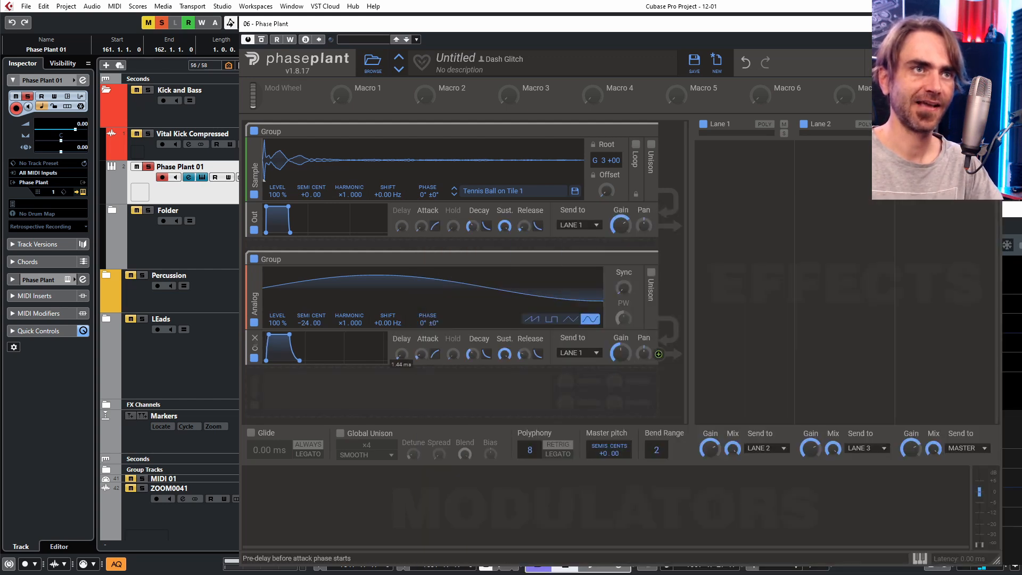
{"action": "left_click_drag", "start_coordinate": [1014, 210], "coordinate": [1021, 184]}
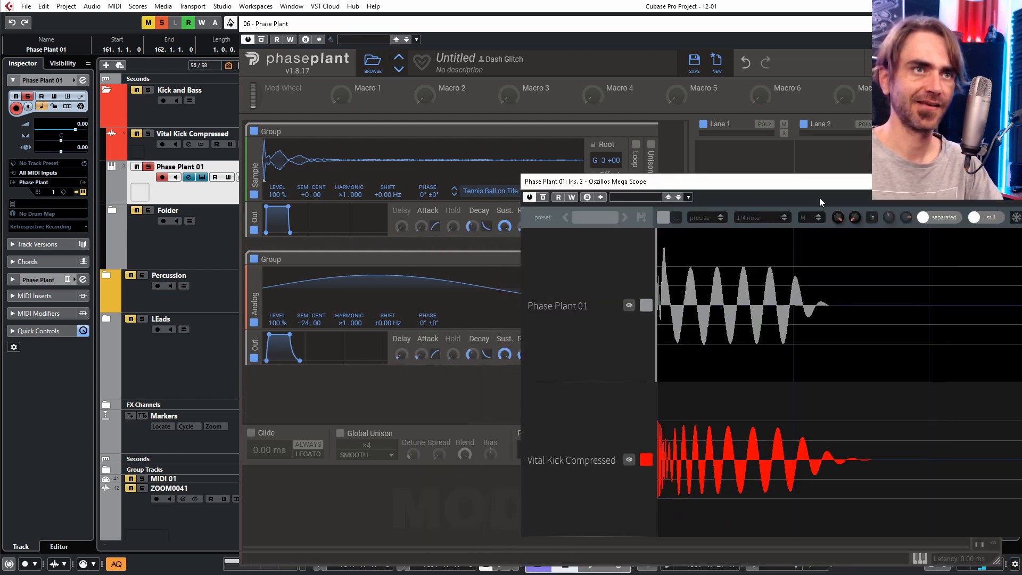
{"action": "left_click_drag", "start_coordinate": [596, 27], "coordinate": [467, 33]}
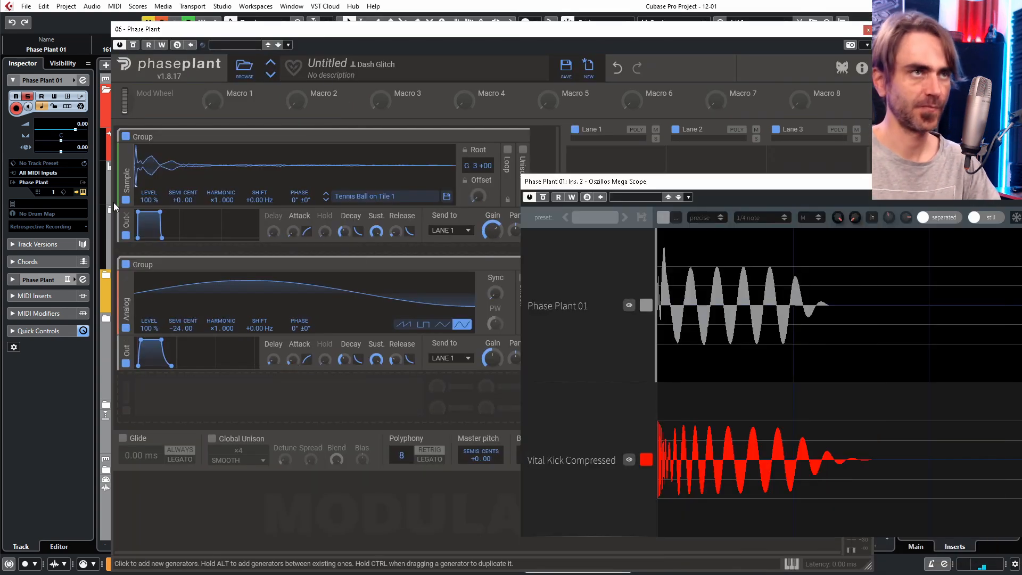
{"action": "left_click", "coordinate": [151, 264]}
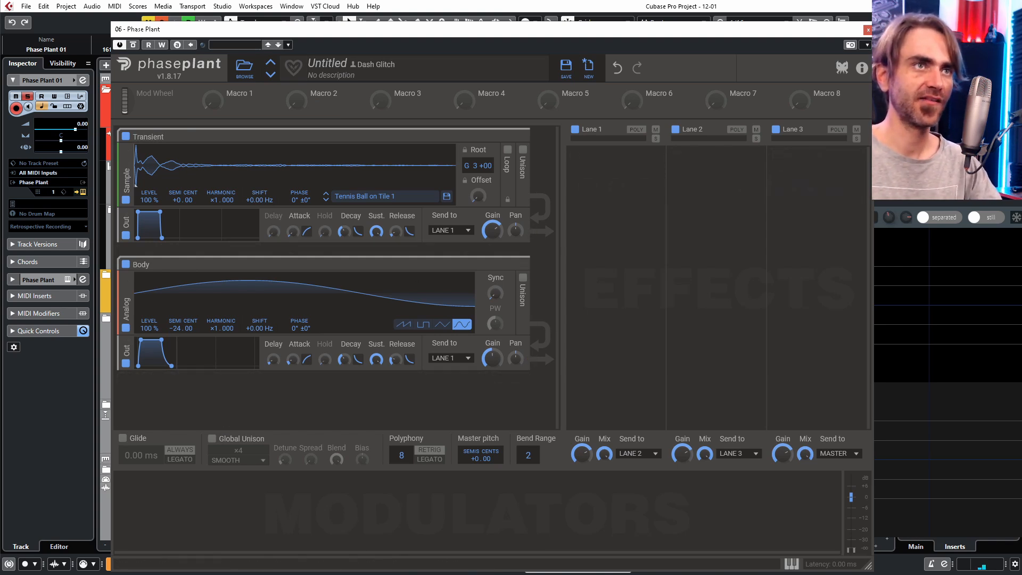
- Play the pattern and increase the attack and delay of the Body group's output envelope while watching the scope
{"action": "left_click", "coordinate": [938, 182]}
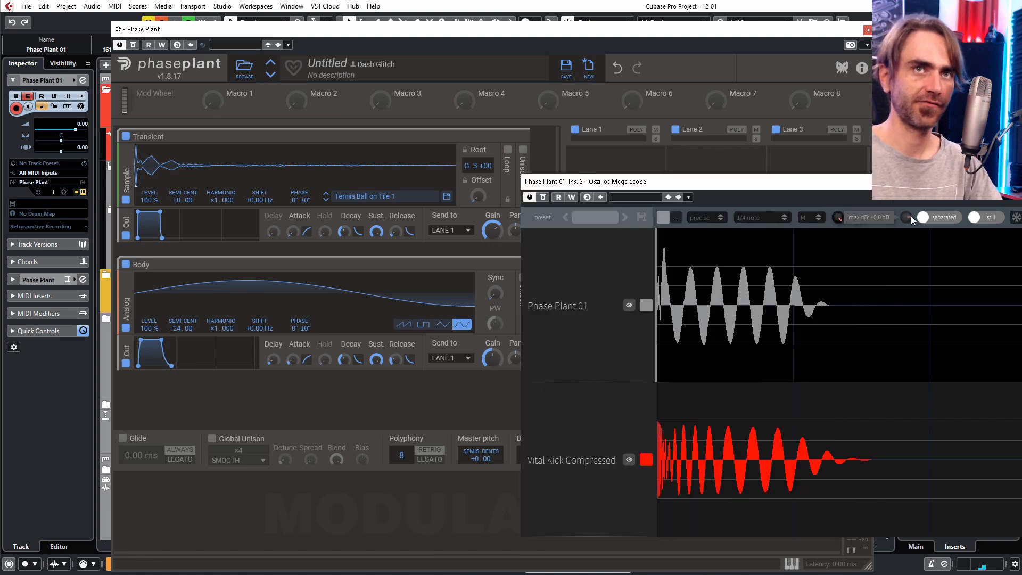
{"action": "left_click_drag", "start_coordinate": [1001, 183], "coordinate": [888, 157]}
{"action": "left_click_drag", "start_coordinate": [294, 361], "coordinate": [321, 364]}
{"action": "left_click_drag", "start_coordinate": [892, 158], "coordinate": [943, 242]}
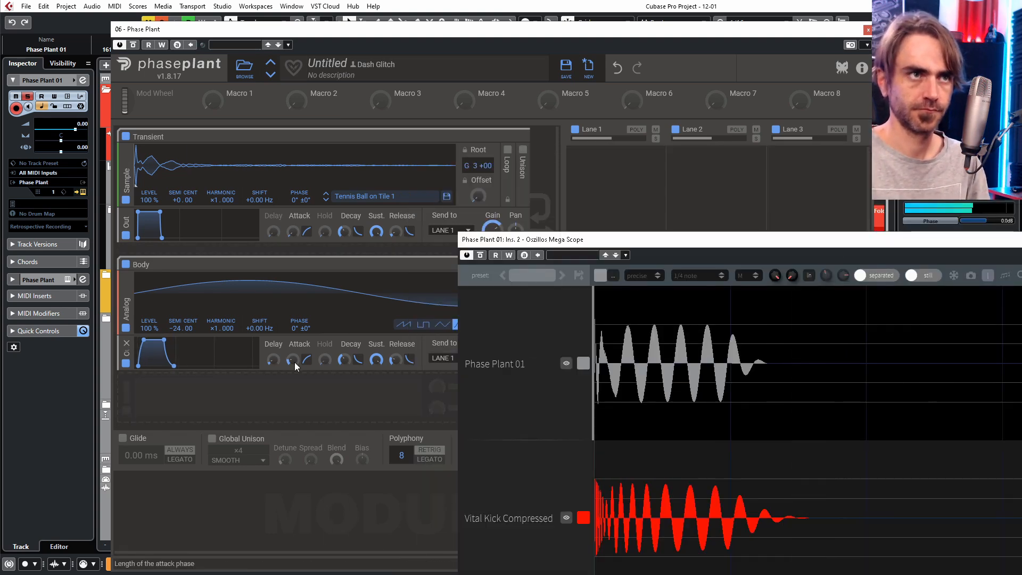
{"action": "left_click_drag", "start_coordinate": [272, 360], "coordinate": [270, 352]}
- Shrink and rearrange the Phase Plant and scope windows to compare the layered waveform with the kick, and stop playback
{"action": "left_click_drag", "start_coordinate": [426, 30], "coordinate": [343, 9]}
{"action": "left_click_drag", "start_coordinate": [789, 549], "coordinate": [621, 524]}
{"action": "left_click_drag", "start_coordinate": [960, 239], "coordinate": [847, 138]}
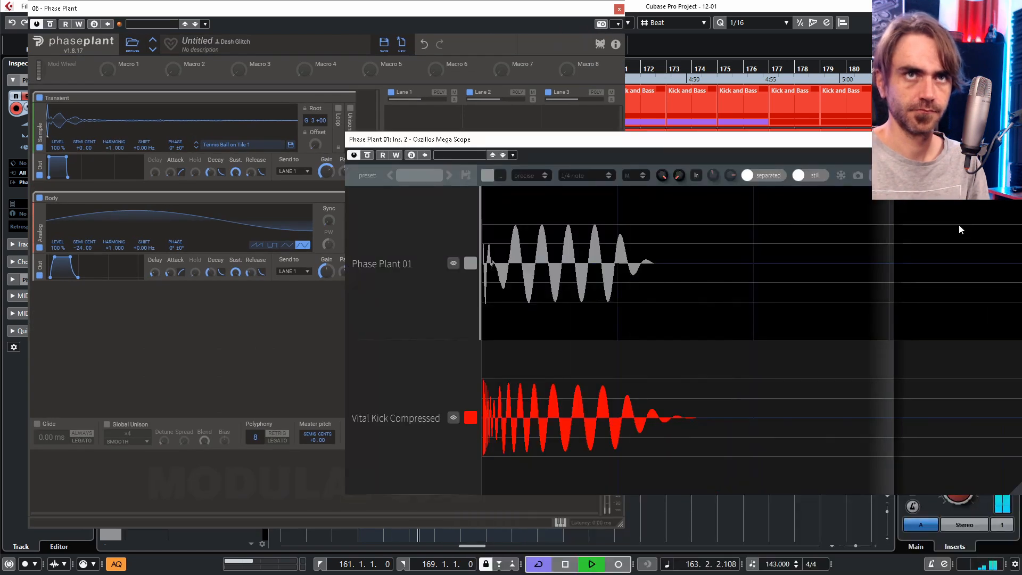
{"action": "left_click_drag", "start_coordinate": [1019, 492], "coordinate": [858, 500]}
{"action": "left_click_drag", "start_coordinate": [570, 141], "coordinate": [723, 195]}
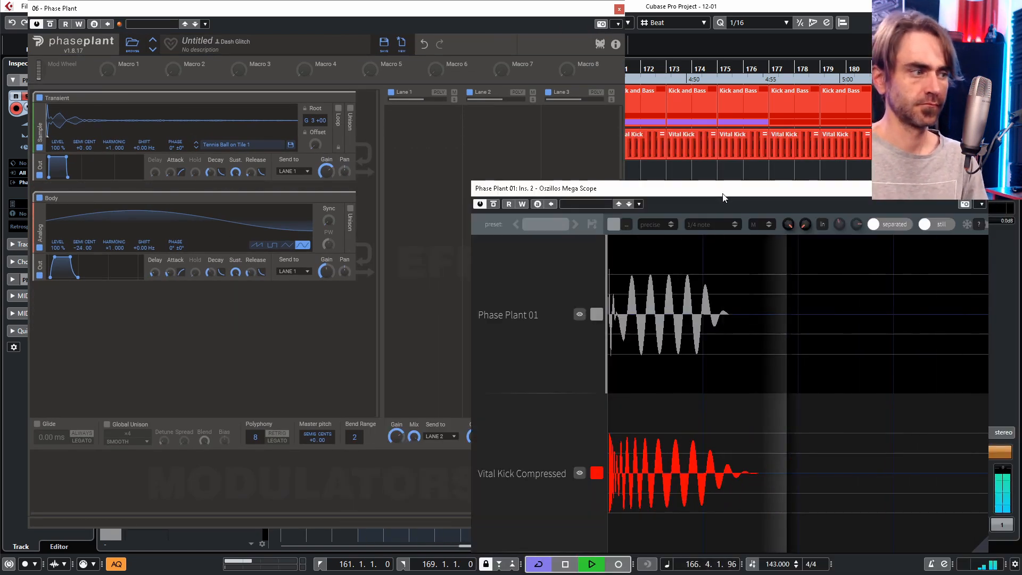
{"action": "key", "text": "space"}
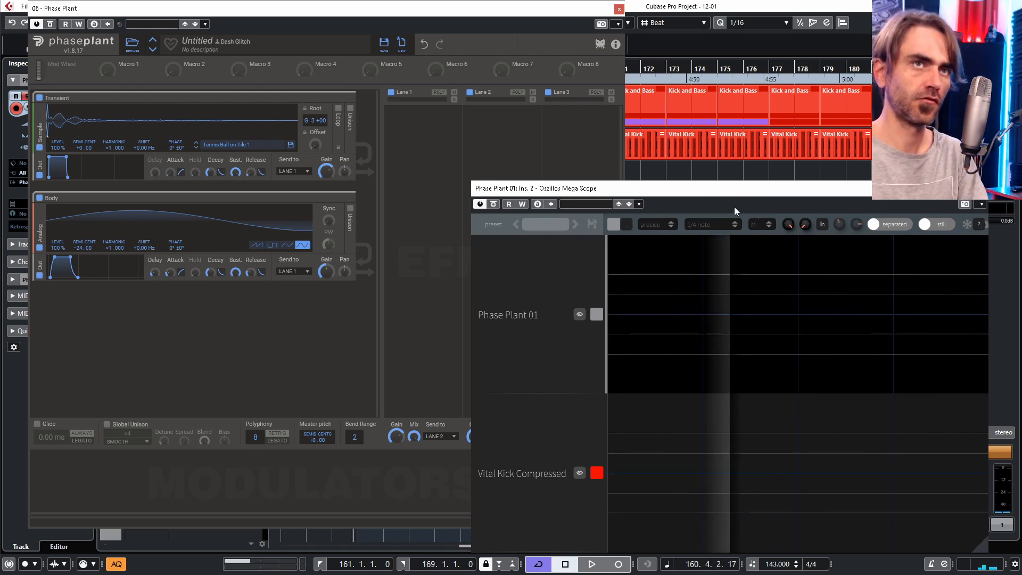
- Enlarge the Phase Plant window and send the Body group's output to Lane 3
{"action": "left_click", "coordinate": [386, 390]}
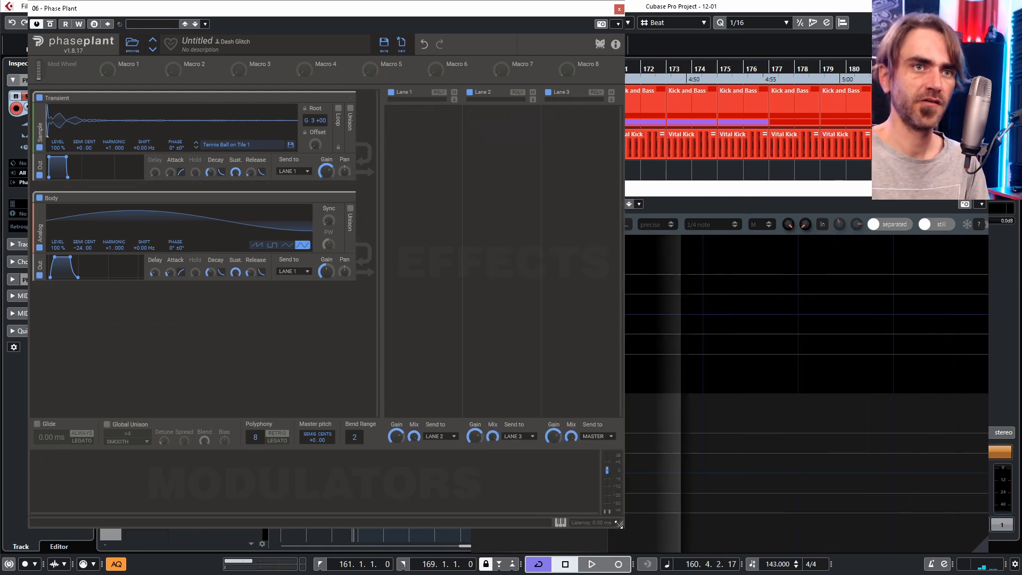
{"action": "left_click_drag", "start_coordinate": [619, 524], "coordinate": [847, 511]}
{"action": "left_click_drag", "start_coordinate": [750, 542], "coordinate": [818, 543]}
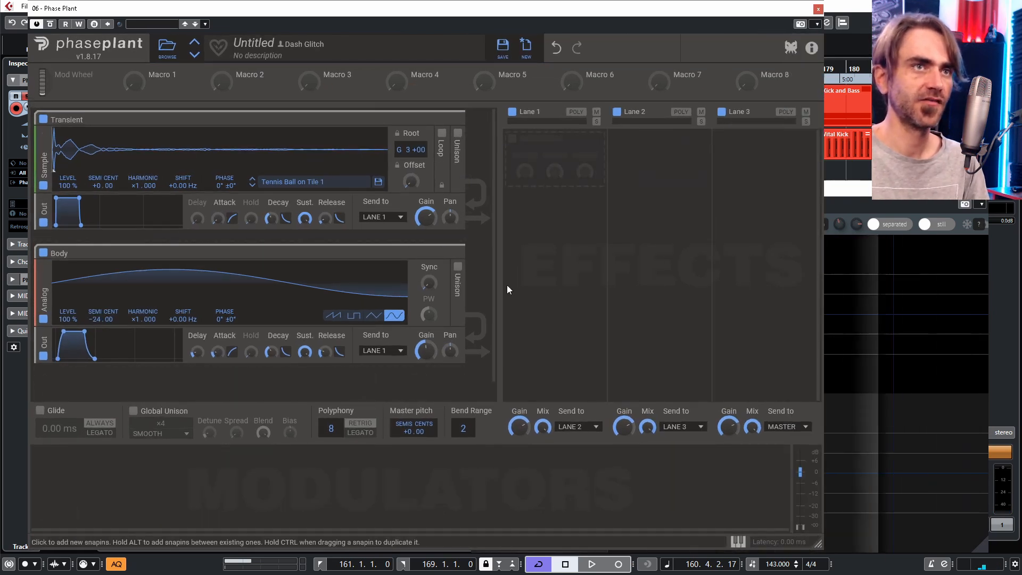
{"action": "left_click", "coordinate": [387, 352]}
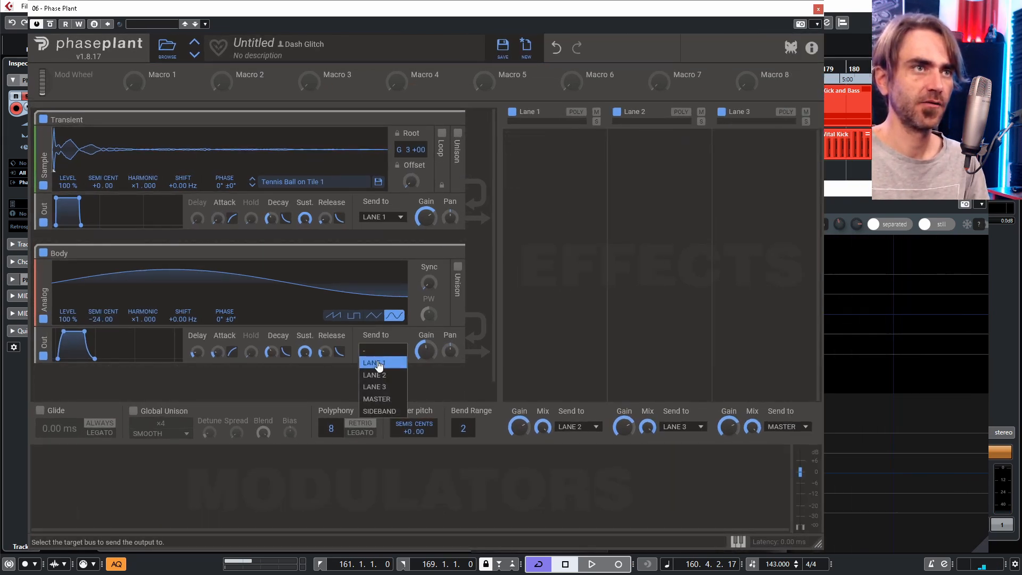
{"action": "left_click", "coordinate": [387, 393]}
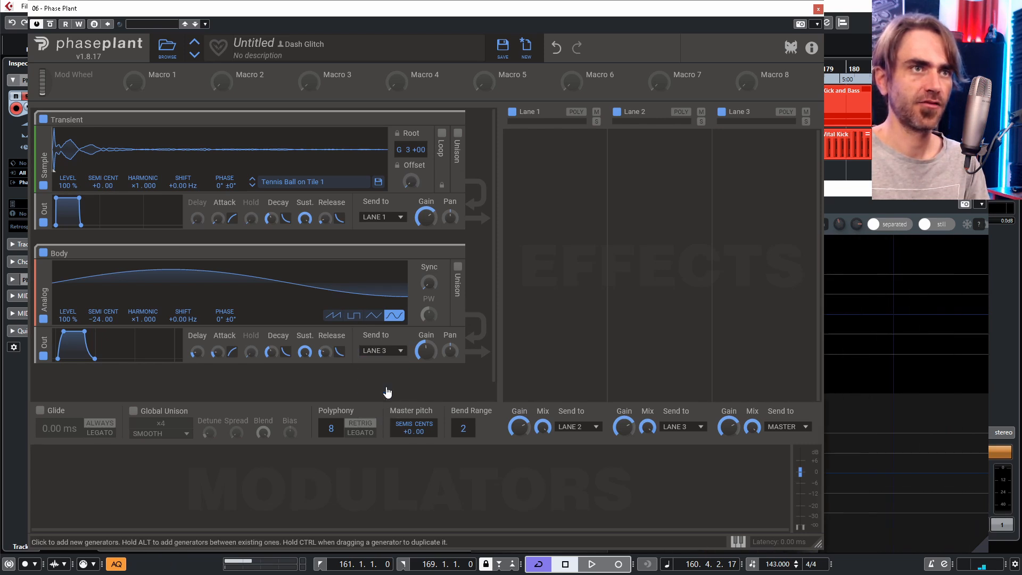
{"action": "left_click", "coordinate": [386, 217]}
{"action": "left_click", "coordinate": [401, 193]}
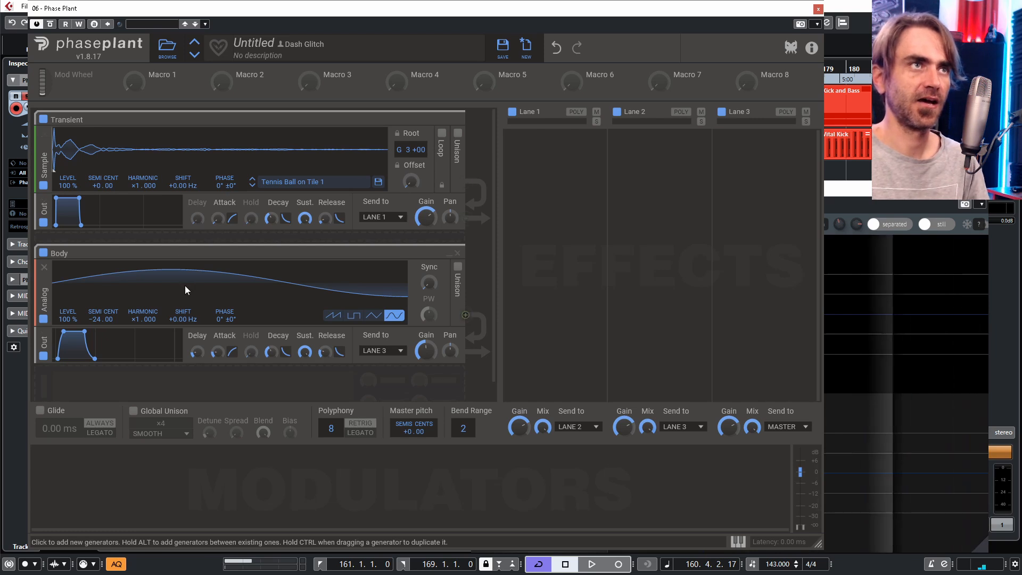
- Duplicate the Transient group above Body with its output sent to Lane 2, and route Lanes 1 and 2 to Master
{"action": "left_click_drag", "start_coordinate": [102, 118], "coordinate": [109, 245]}
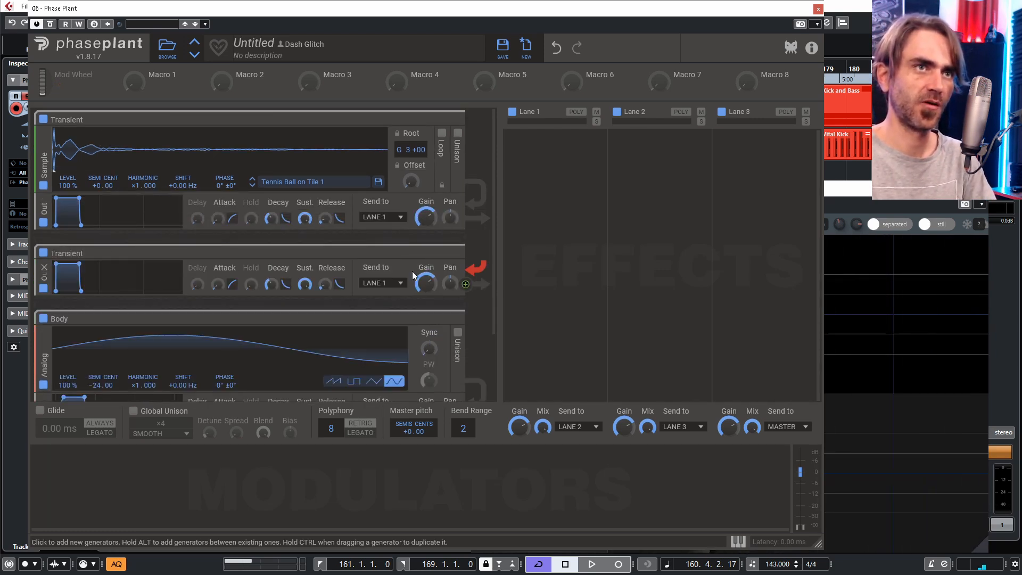
{"action": "left_click", "coordinate": [381, 308]}
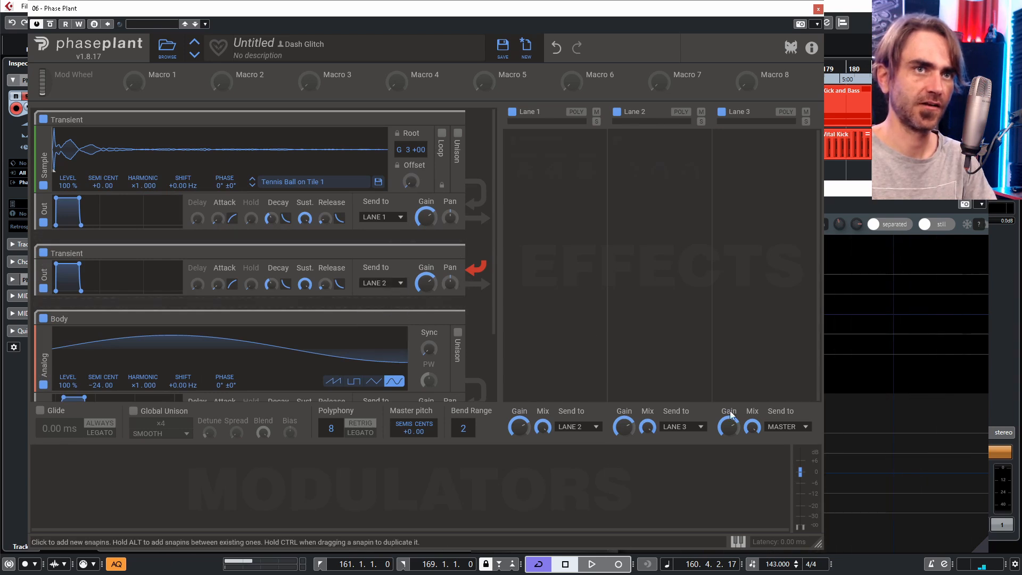
{"action": "left_click", "coordinate": [687, 427]}
{"action": "left_click", "coordinate": [684, 440]}
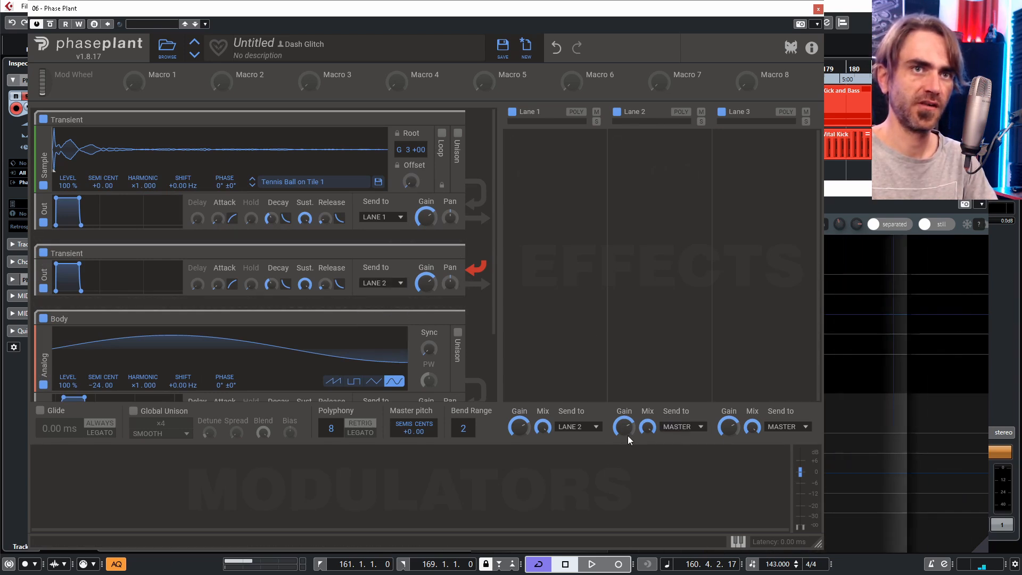
{"action": "left_click", "coordinate": [590, 430]}
{"action": "left_click", "coordinate": [577, 450]}
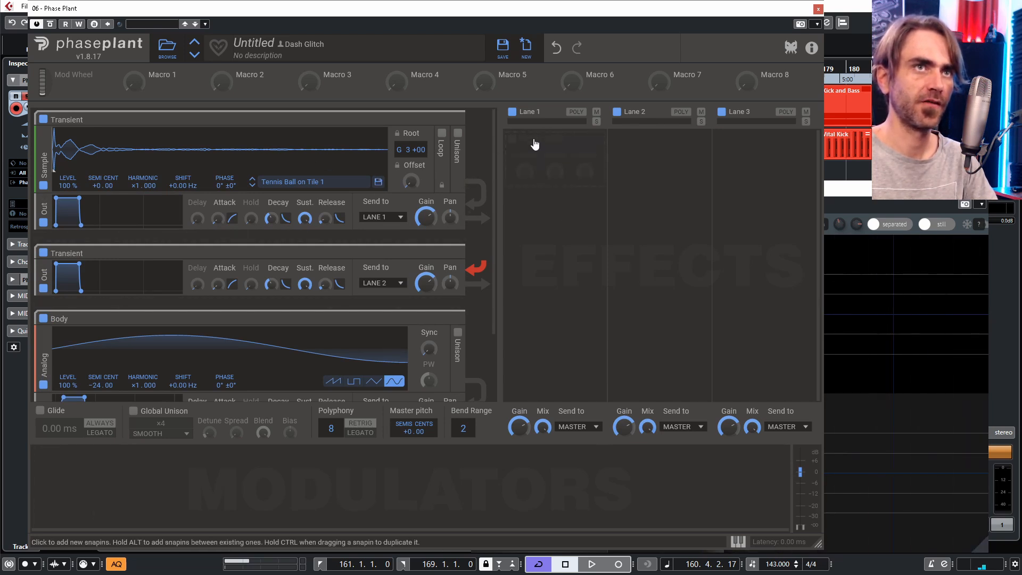
- Add a Compressor to Lane 1, raise its ratio, set the makeup to 25 % and lower the threshold while playing the pattern
{"action": "left_click", "coordinate": [534, 154]}
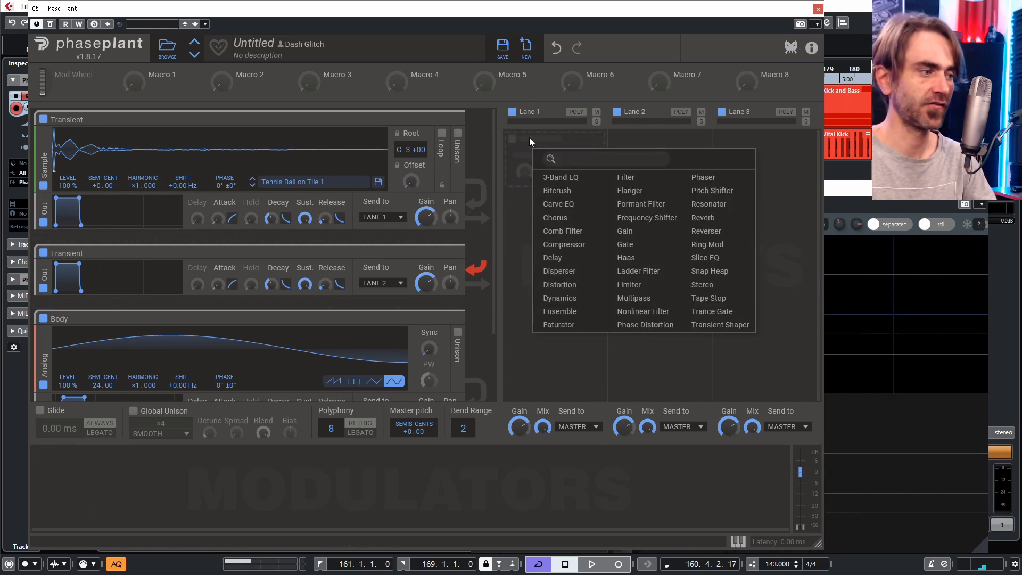
{"action": "left_click", "coordinate": [563, 248]}
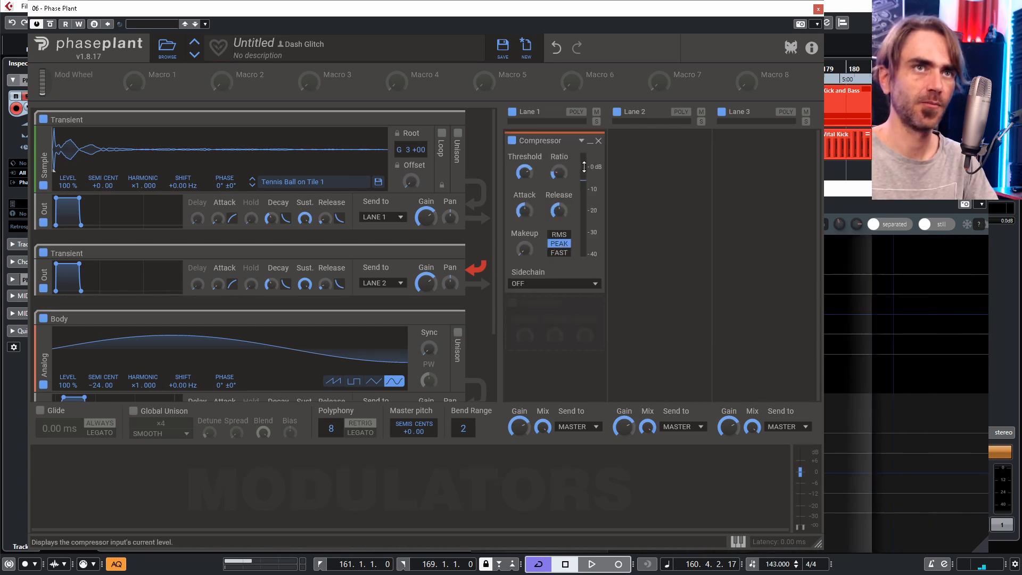
{"action": "left_click", "coordinate": [565, 171]}
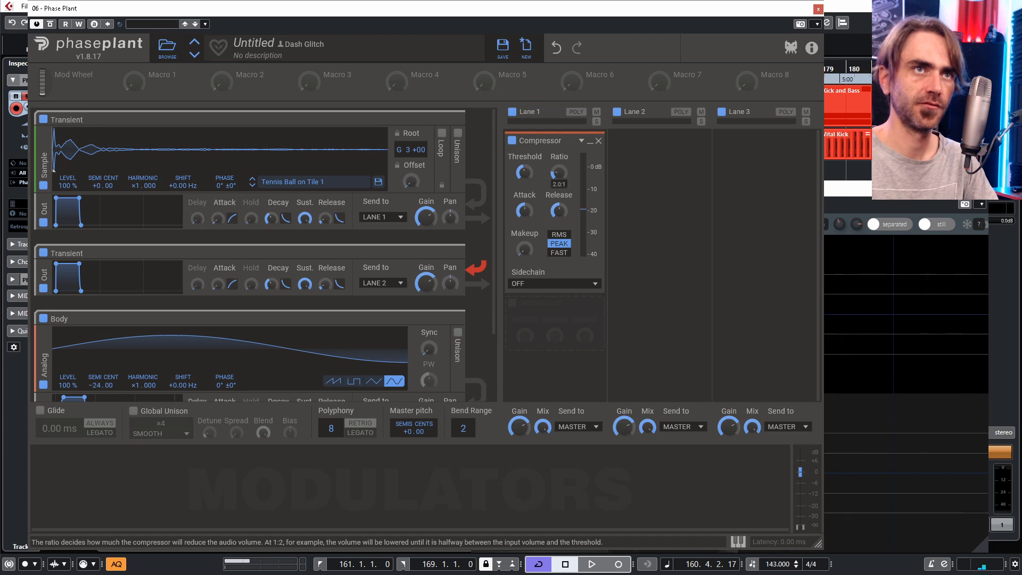
{"action": "left_click_drag", "start_coordinate": [522, 173], "coordinate": [559, 163]}
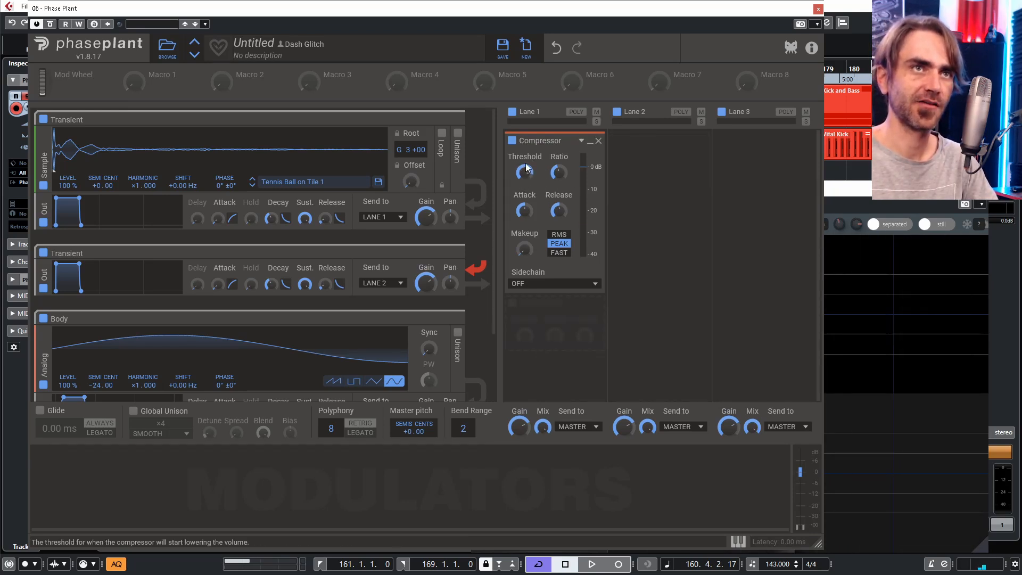
{"action": "key", "text": "space"}
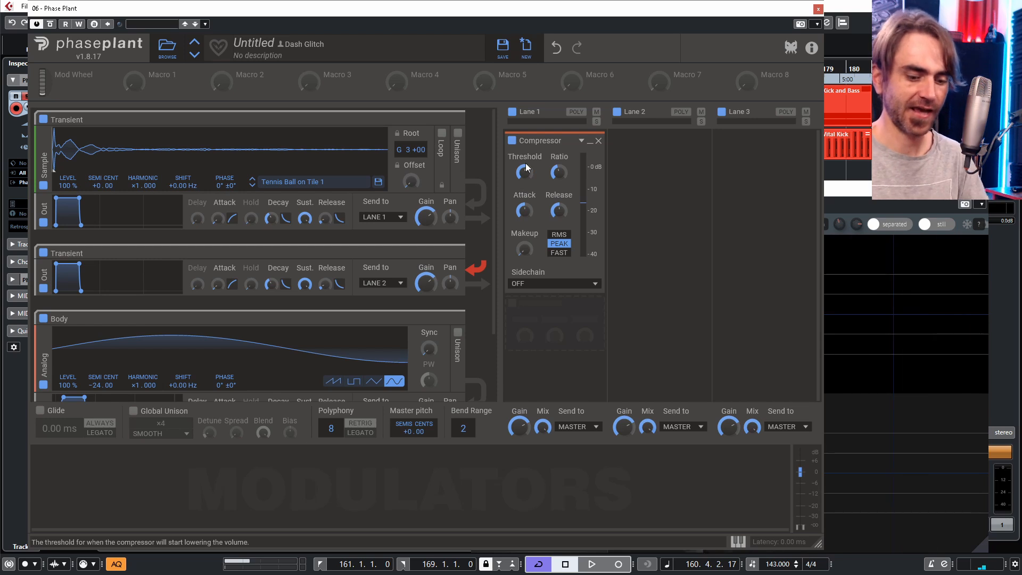
{"action": "left_click_drag", "start_coordinate": [525, 249], "coordinate": [525, 246]}
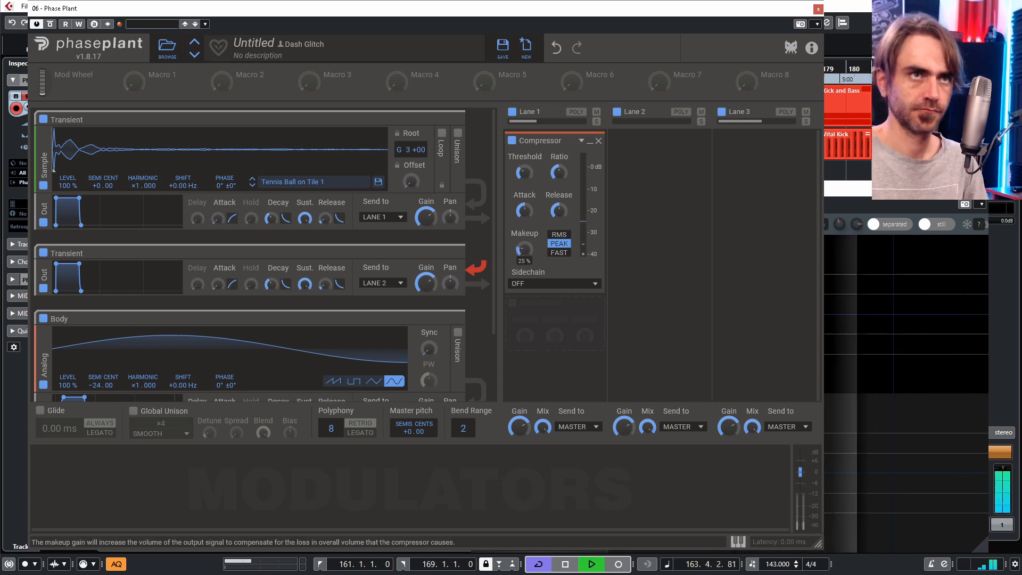
{"action": "left_click", "coordinate": [908, 207]}
{"action": "left_click_drag", "start_coordinate": [525, 188], "coordinate": [633, 188]}
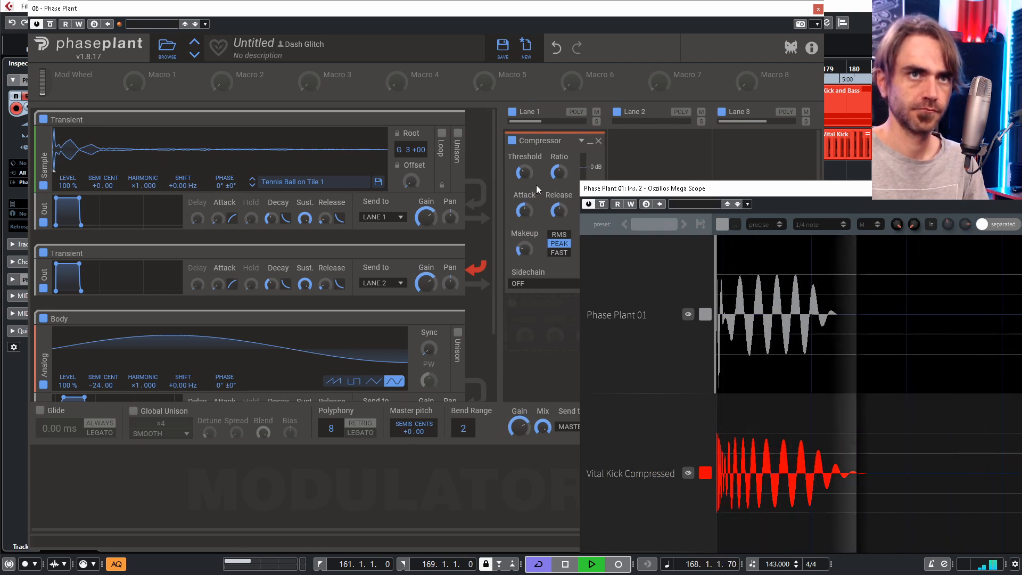
{"action": "left_click", "coordinate": [527, 176]}
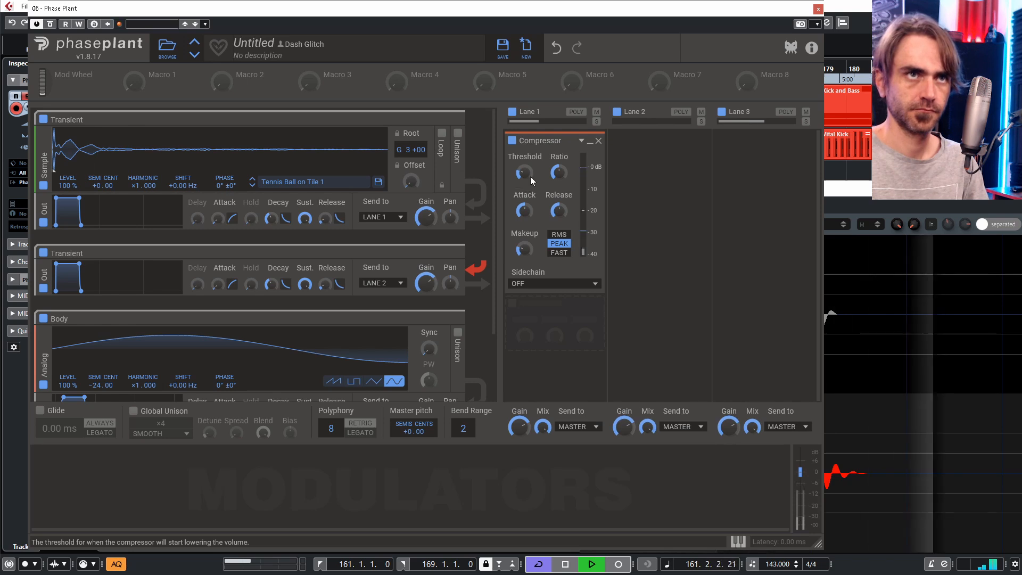
- Set the scope's time window to 1/8 note, inspect the compressed transient against the kick, and stop playback
{"action": "left_click", "coordinate": [852, 287]}
{"action": "left_click", "coordinate": [822, 225]}
{"action": "left_click", "coordinate": [828, 268]}
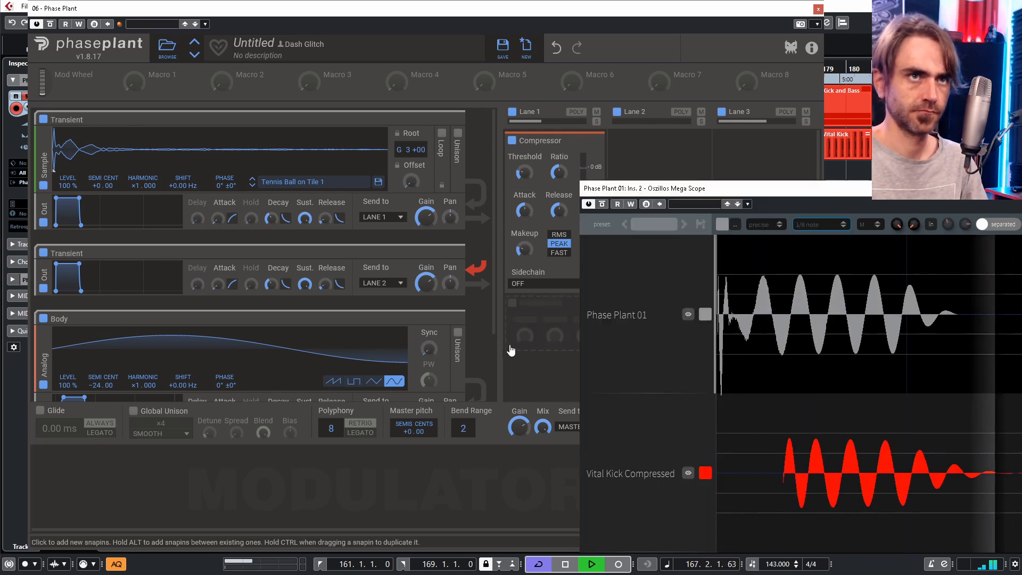
{"action": "left_click_drag", "start_coordinate": [744, 194], "coordinate": [625, 133]}
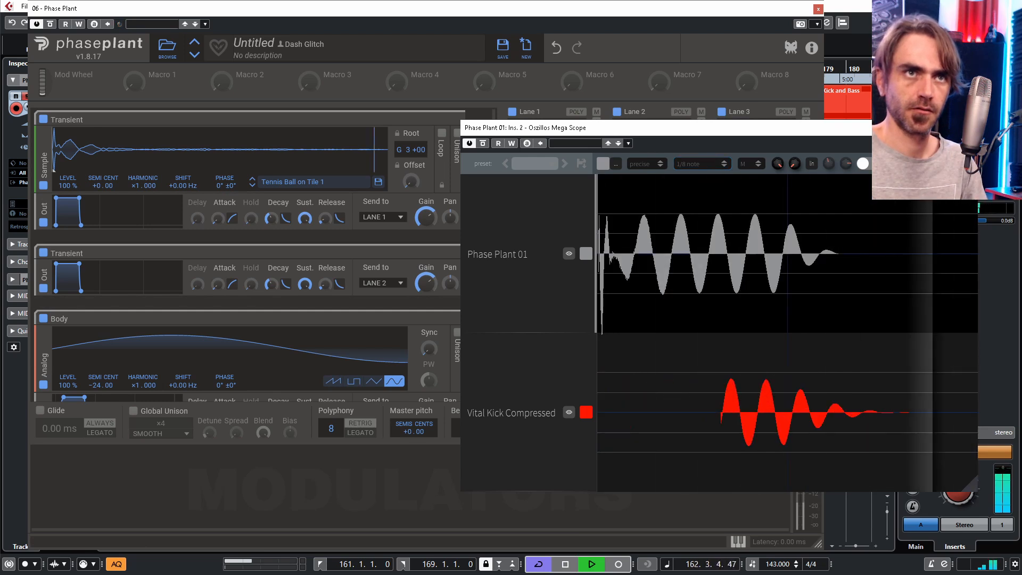
{"action": "key", "text": "space"}
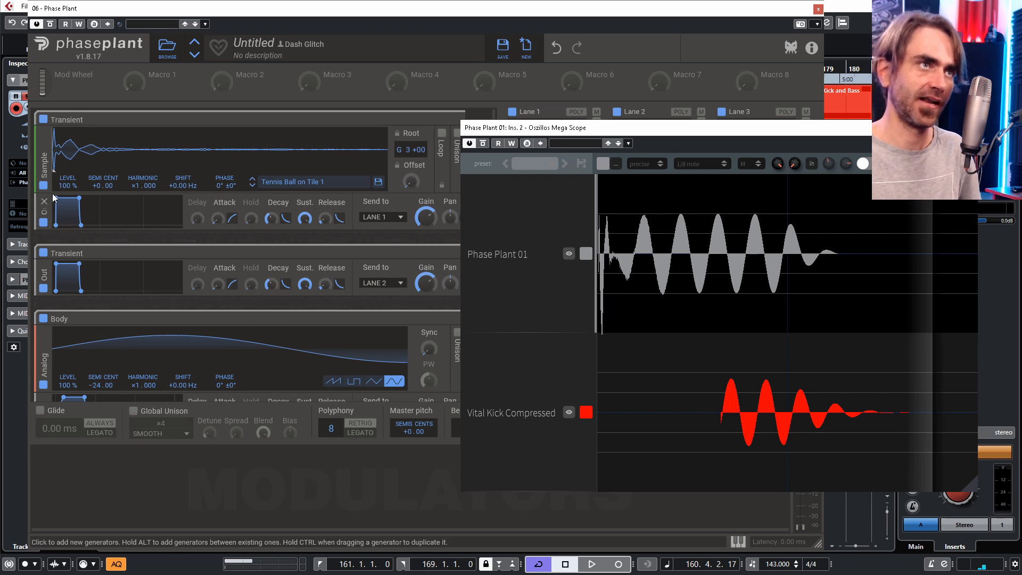
- Insert an Overdrive distortion between the sample and the output in the first Transient group, and play the pattern
{"action": "left_click", "coordinate": [114, 239]}
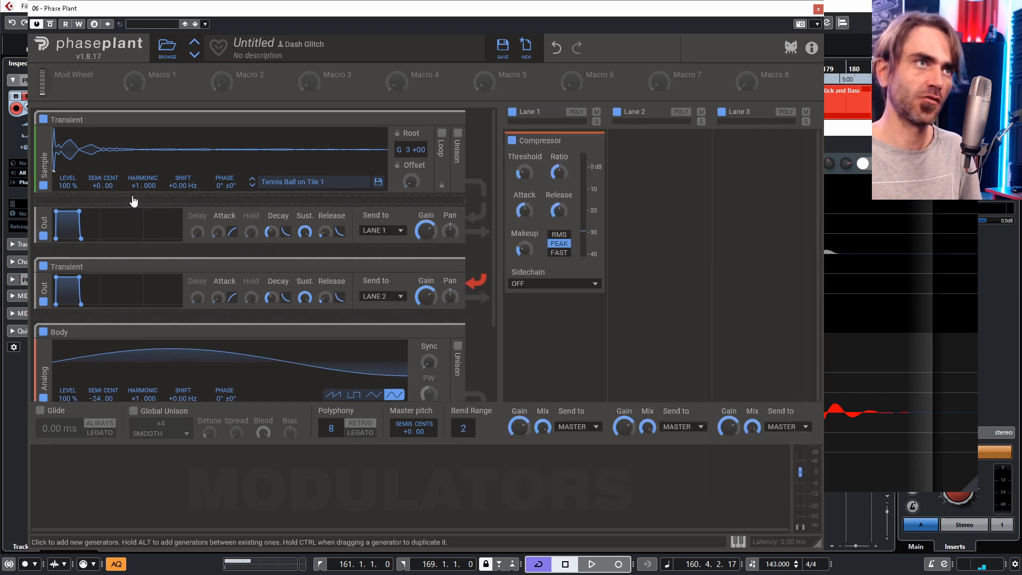
{"action": "left_click", "coordinate": [131, 206]}
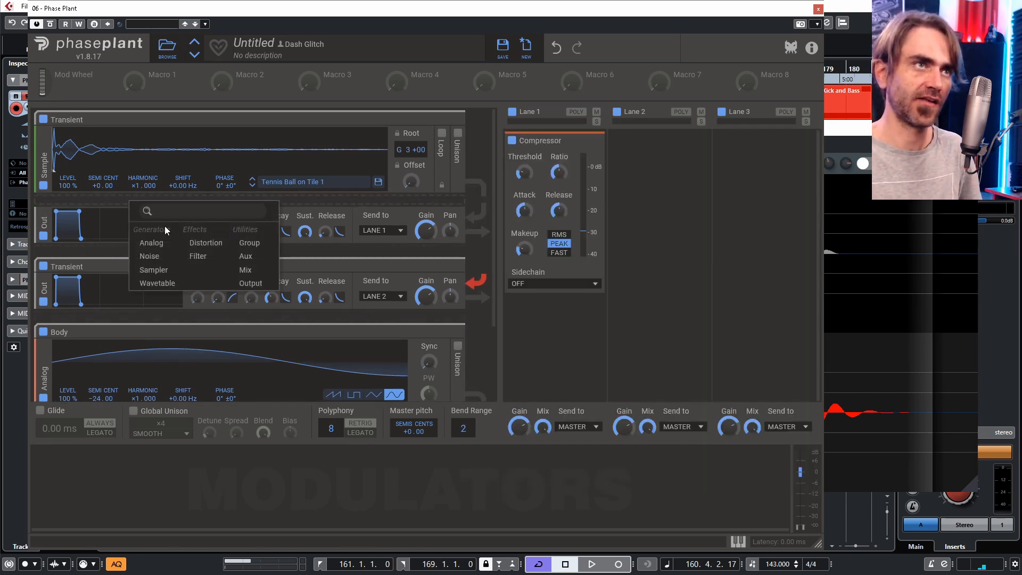
{"action": "left_click", "coordinate": [205, 244]}
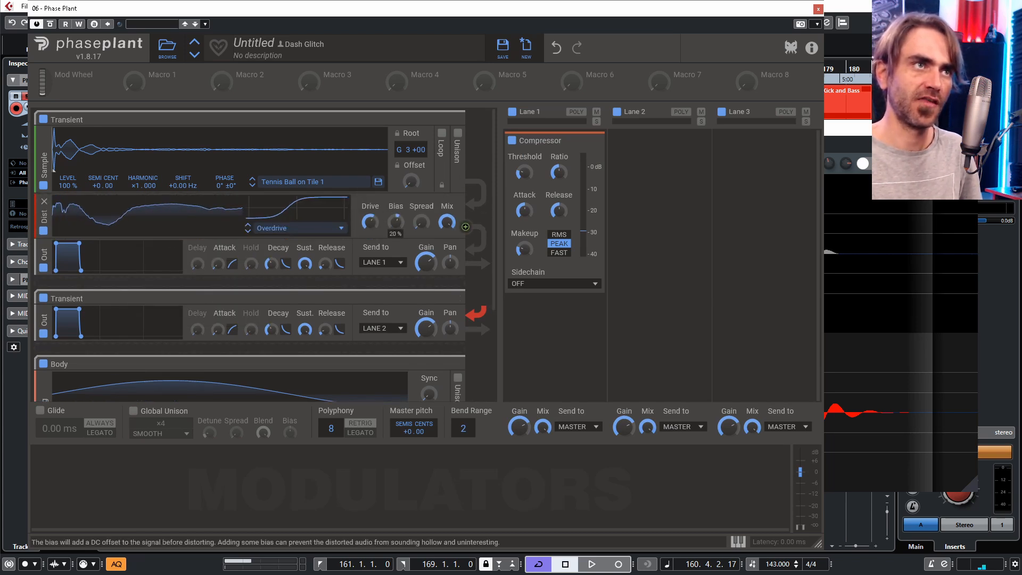
{"action": "left_click", "coordinate": [843, 152]}
{"action": "key", "text": "space"}
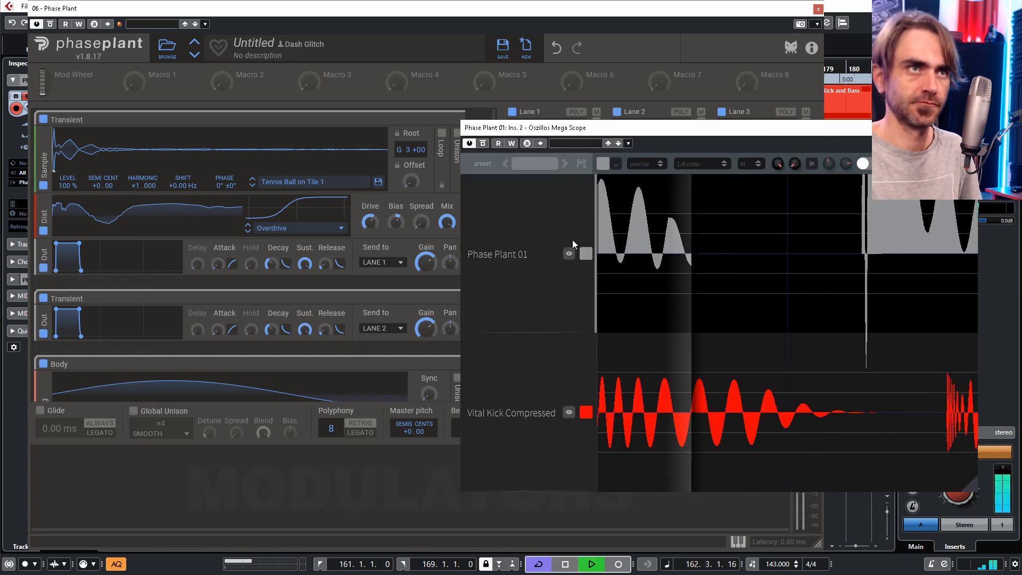
- Reduce the distortion's bias, set the scope's time window to 1/4 note, and reposition the scope
{"action": "left_click_drag", "start_coordinate": [396, 222], "coordinate": [395, 228]}
{"action": "left_click", "coordinate": [843, 181]}
{"action": "left_click", "coordinate": [694, 167]}
{"action": "left_click", "coordinate": [695, 212]}
{"action": "left_click_drag", "start_coordinate": [575, 128], "coordinate": [607, 118]}
- Lower the Transient envelope's sustain to zero and reduce the distortion's drive while checking the waveform on the scope
{"action": "left_click_drag", "start_coordinate": [305, 264], "coordinate": [305, 293]}
{"action": "left_click", "coordinate": [843, 183]}
{"action": "left_click_drag", "start_coordinate": [396, 222], "coordinate": [368, 221]}
{"action": "left_click", "coordinate": [834, 187]}
{"action": "left_click", "coordinate": [836, 202]}
{"action": "left_click", "coordinate": [794, 96]}
{"action": "left_click", "coordinate": [847, 129]}
{"action": "left_click", "coordinate": [850, 125]}
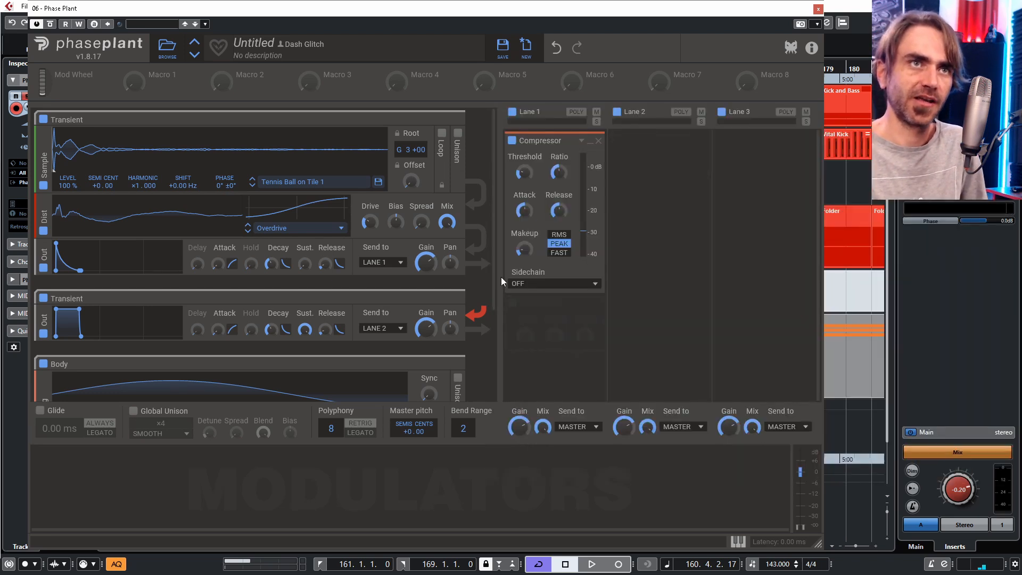
- Add a Limiter below the Compressor in Lane 1 and collapse the Compressor
{"action": "left_click", "coordinate": [537, 329]}
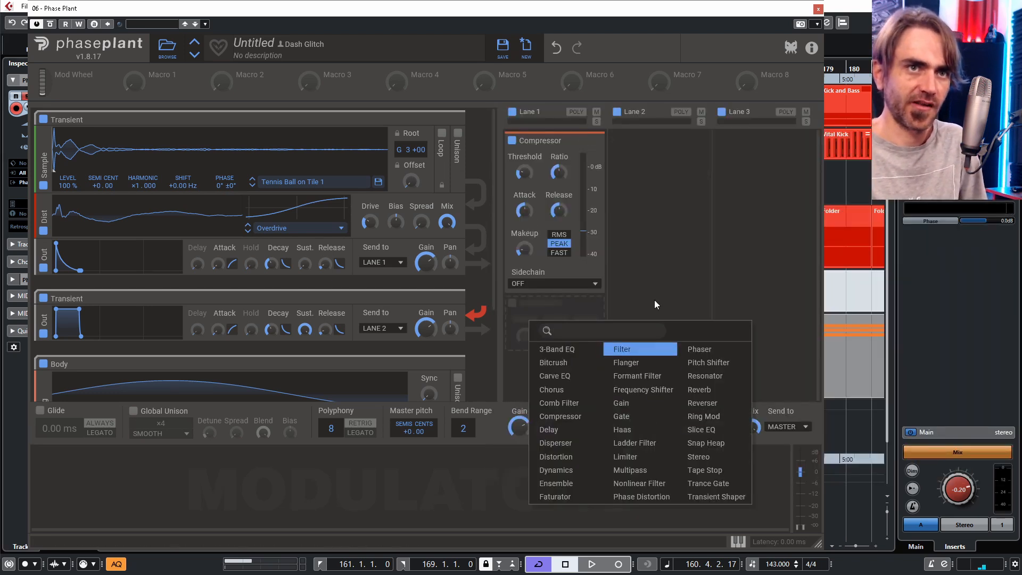
{"action": "left_click", "coordinate": [639, 465]}
{"action": "left_click", "coordinate": [591, 143]}
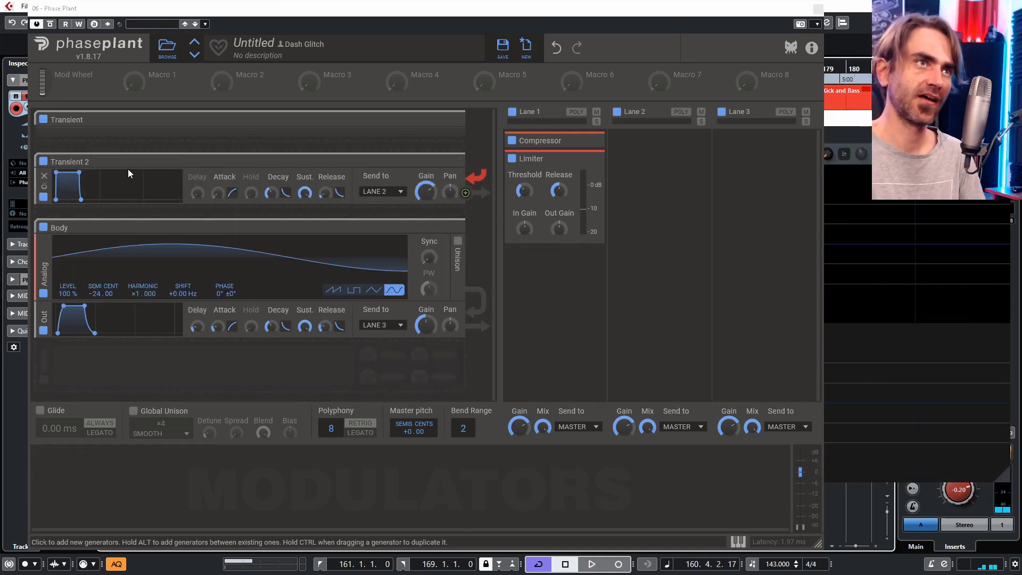
- Insert a sine Analog oscillator into the Transient 2 group, lower the group's output gain, and tune the oscillator to -24 semitones
{"action": "left_click", "coordinate": [128, 175], "text": "alt"}
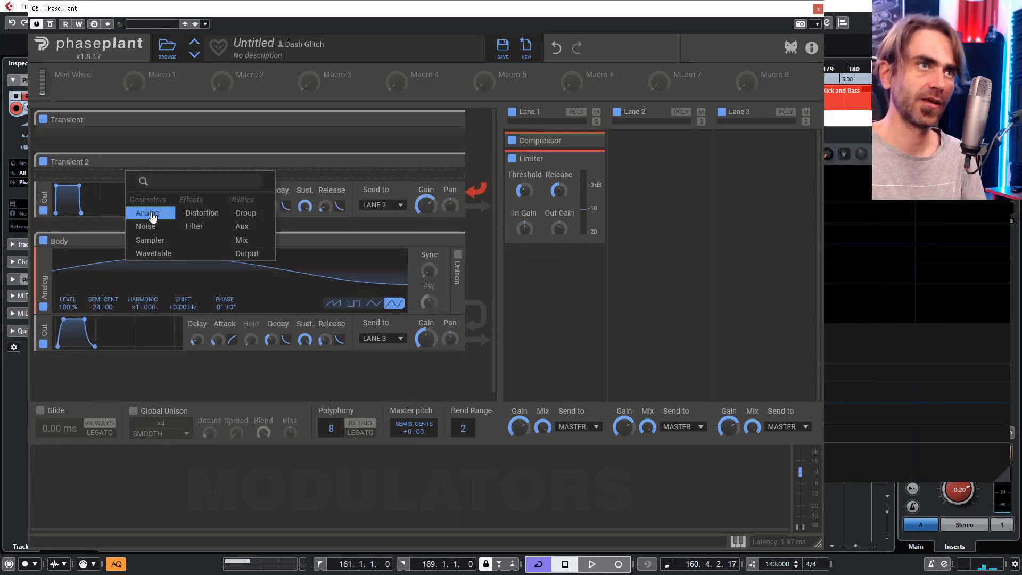
{"action": "left_click", "coordinate": [148, 213]}
{"action": "left_click", "coordinate": [394, 223]}
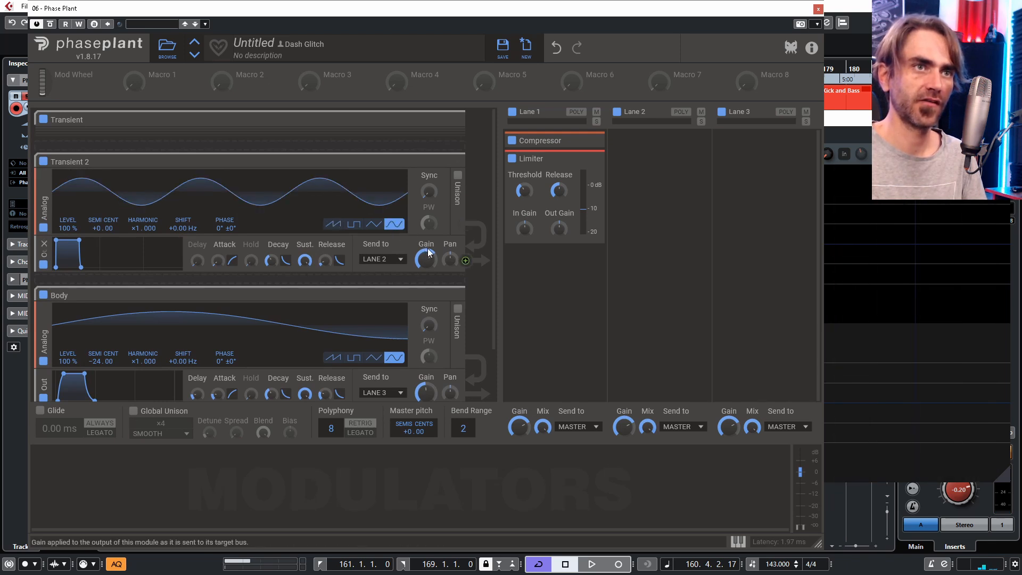
{"action": "left_click_drag", "start_coordinate": [429, 253], "coordinate": [429, 263]}
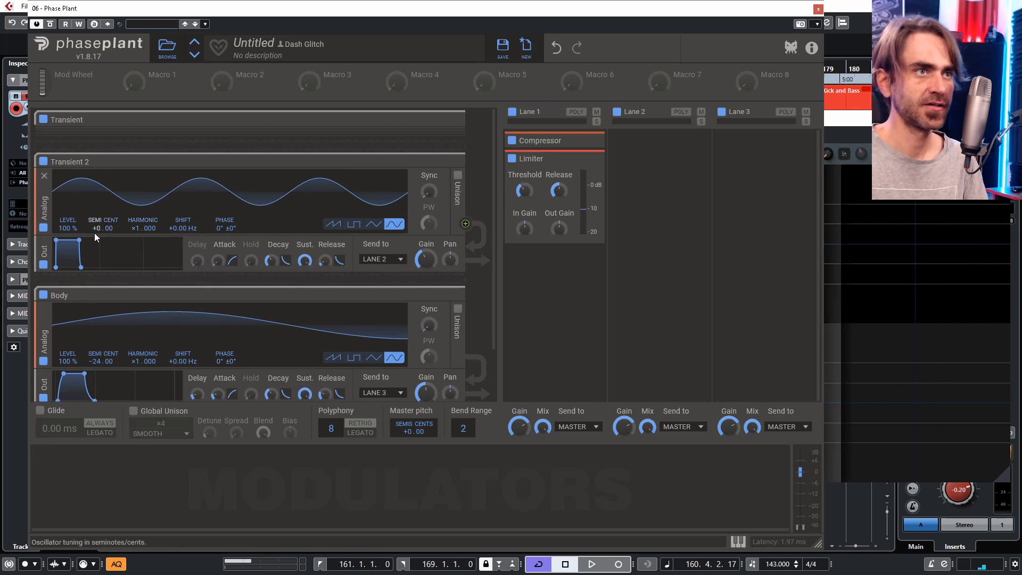
{"action": "left_click_drag", "start_coordinate": [97, 228], "coordinate": [97, 250]}
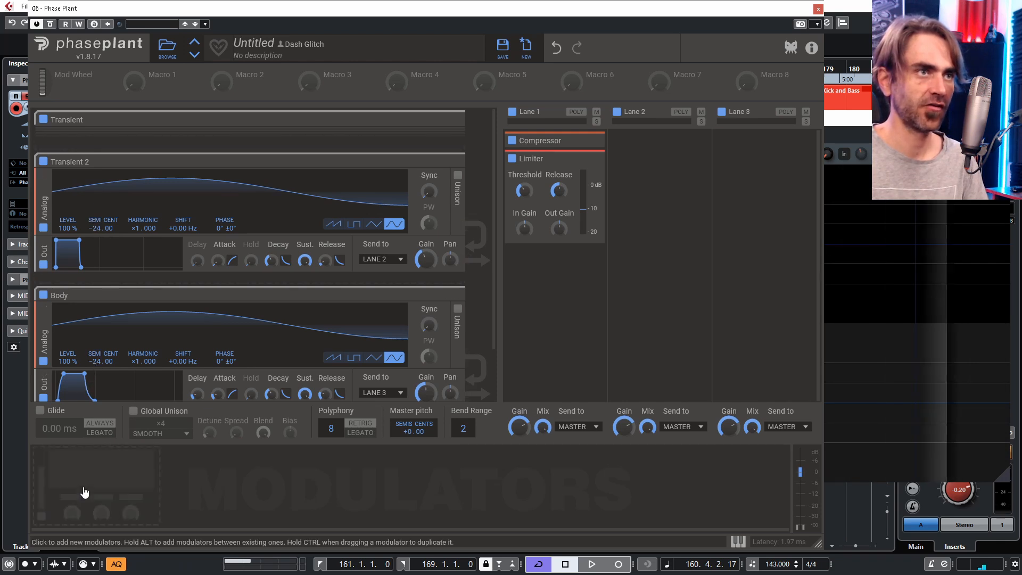
- Add an LFO modulator with Retrigger and 1-Shot enabled, and reshape its curve into a steep initial drop that settles at -100 %
{"action": "left_click", "coordinate": [85, 490]}
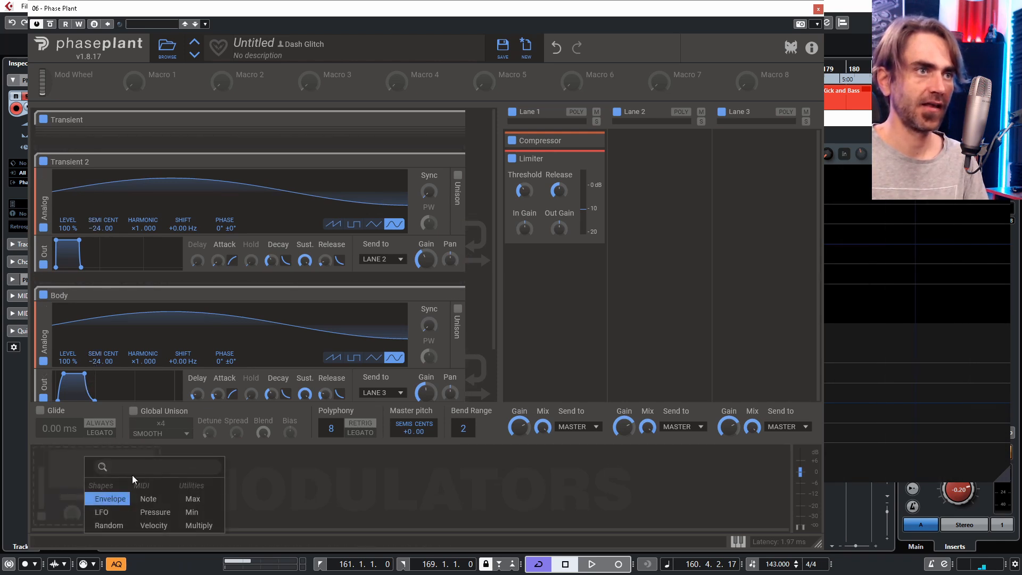
{"action": "left_click", "coordinate": [109, 519]}
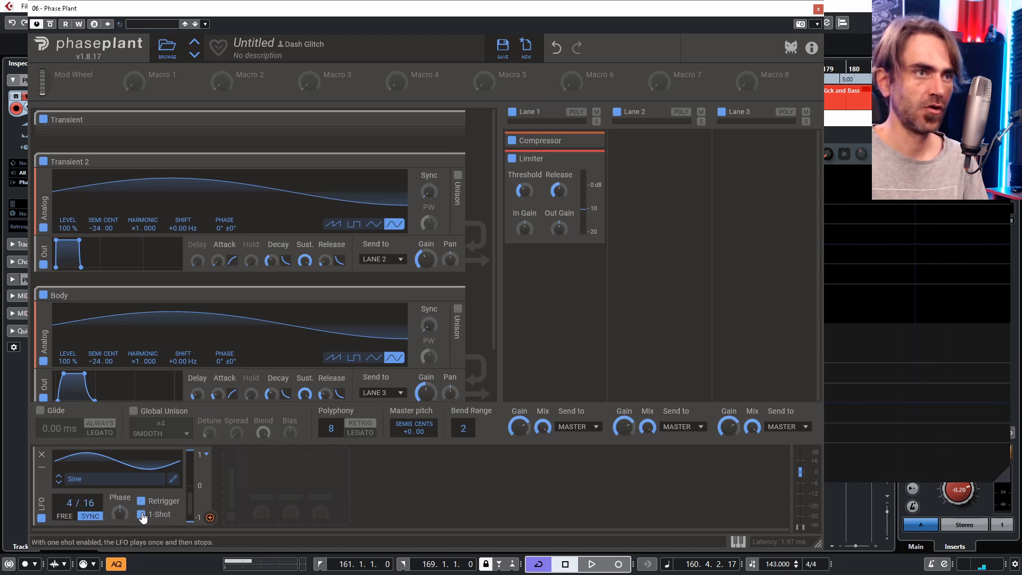
{"action": "left_click", "coordinate": [161, 477]}
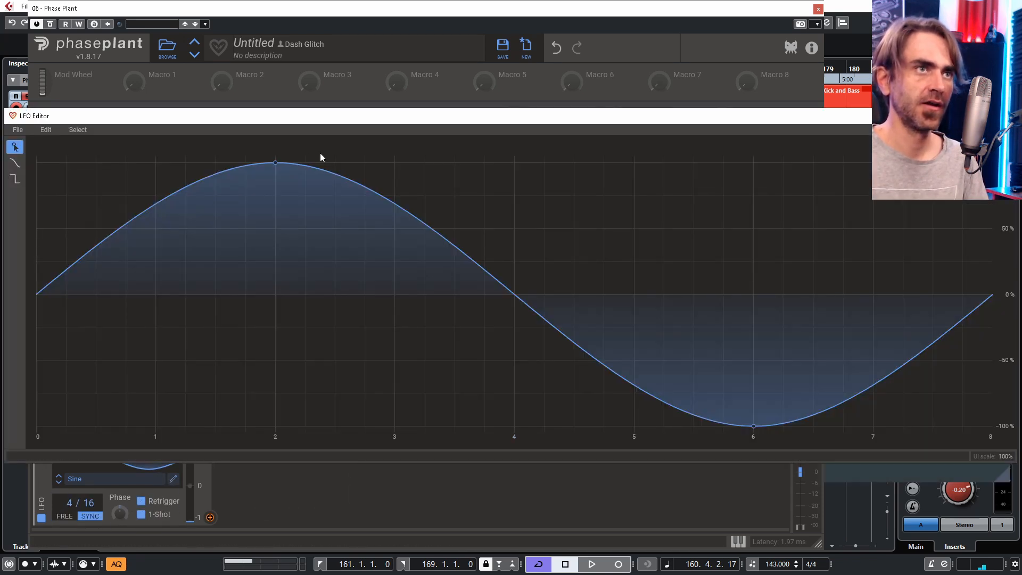
{"action": "left_click_drag", "start_coordinate": [276, 162], "coordinate": [409, 426]}
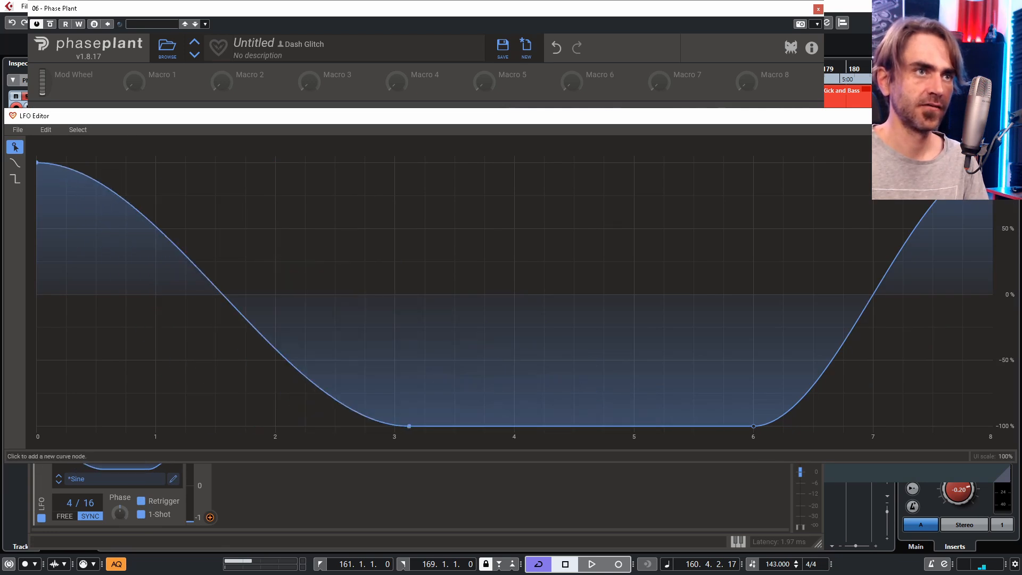
{"action": "left_click_drag", "start_coordinate": [310, 380], "coordinate": [82, 367]}
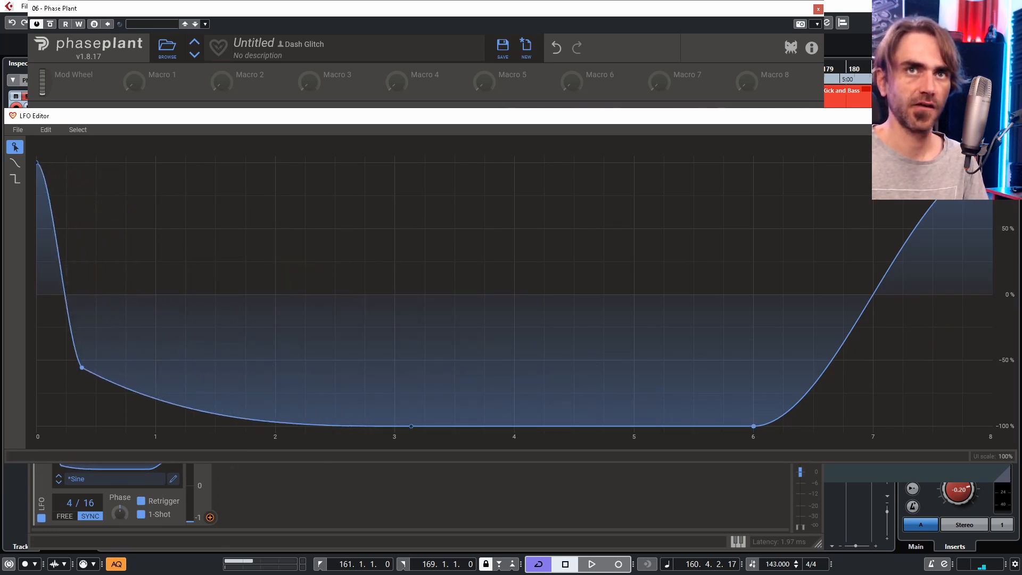
{"action": "left_click_drag", "start_coordinate": [952, 199], "coordinate": [992, 492]}
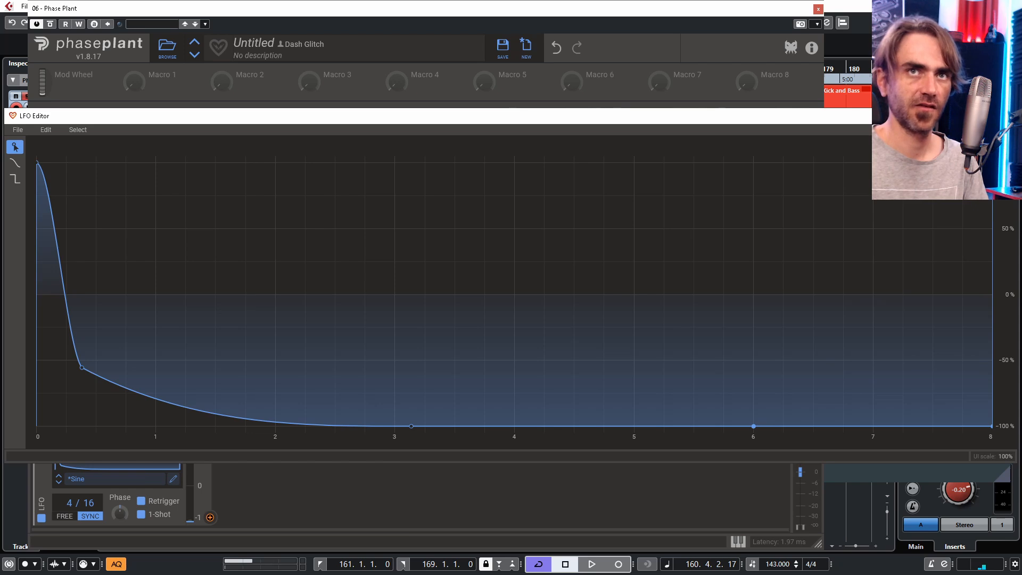
{"action": "left_click", "coordinate": [1006, 115]}
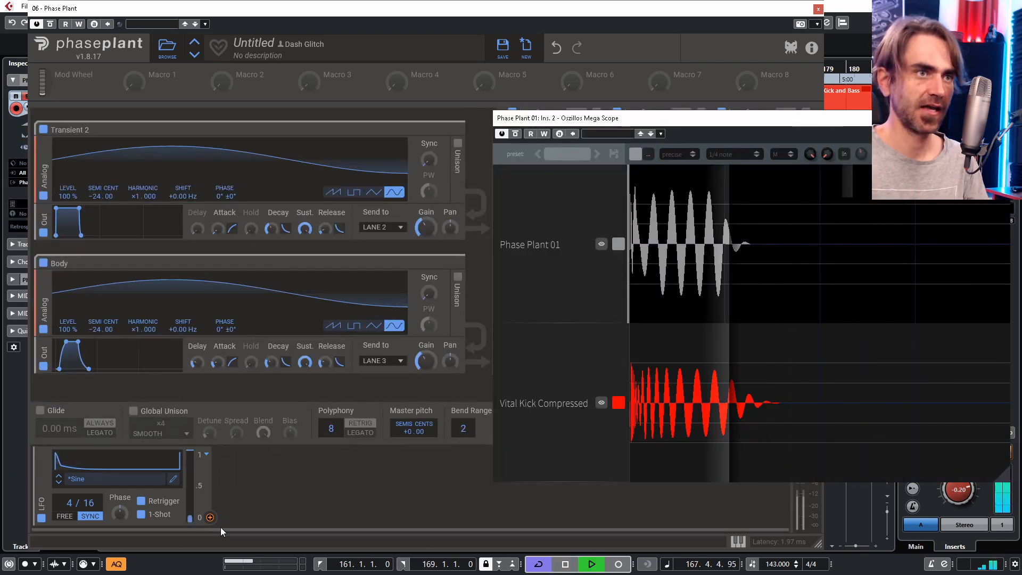
- Assign the LFO to modulate the Transient 2 oscillator's semitone pitch by +48 semitones
{"action": "left_click", "coordinate": [210, 517]}
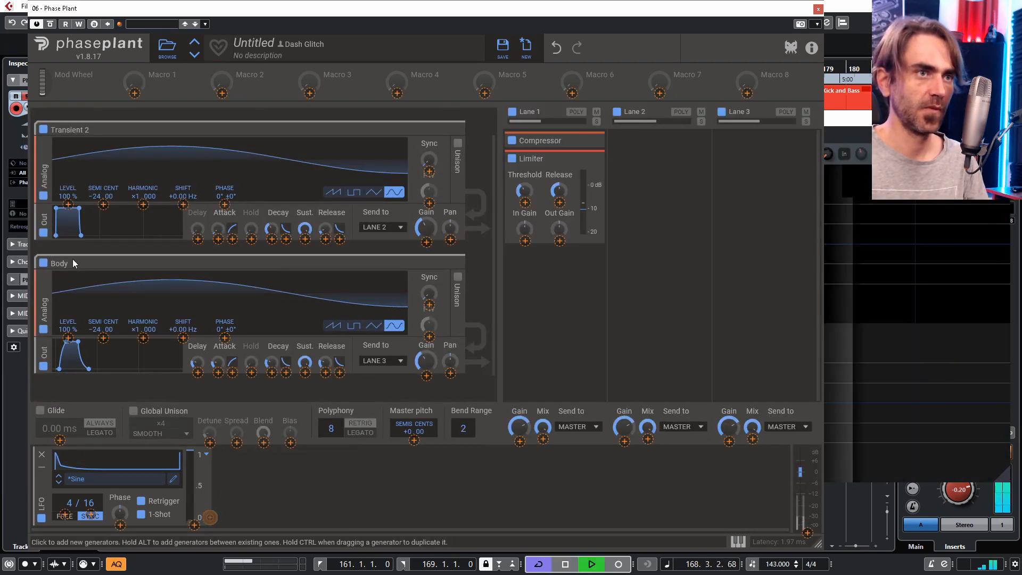
{"action": "left_click", "coordinate": [104, 205]}
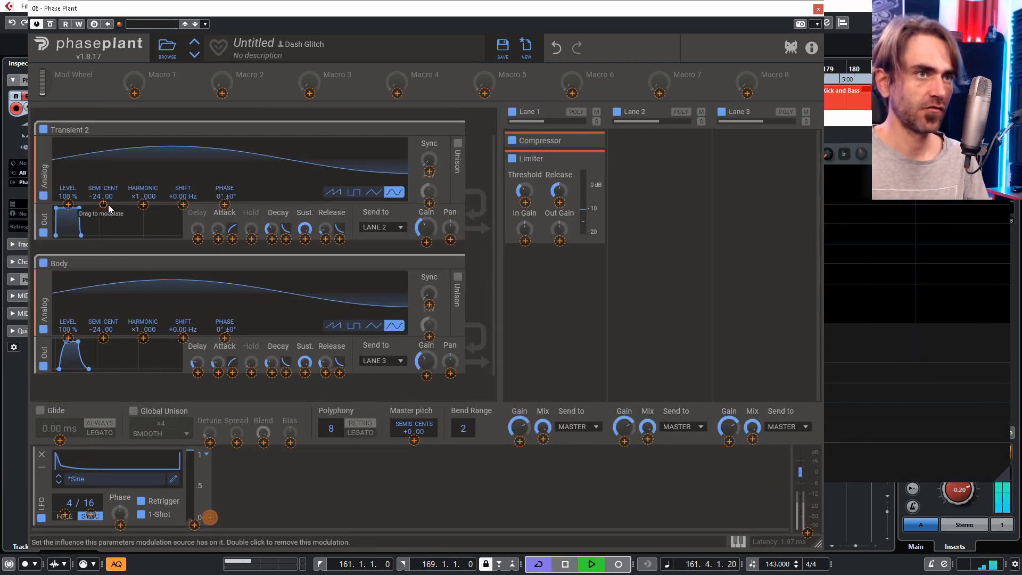
{"action": "left_click_drag", "start_coordinate": [109, 209], "coordinate": [127, 219]}
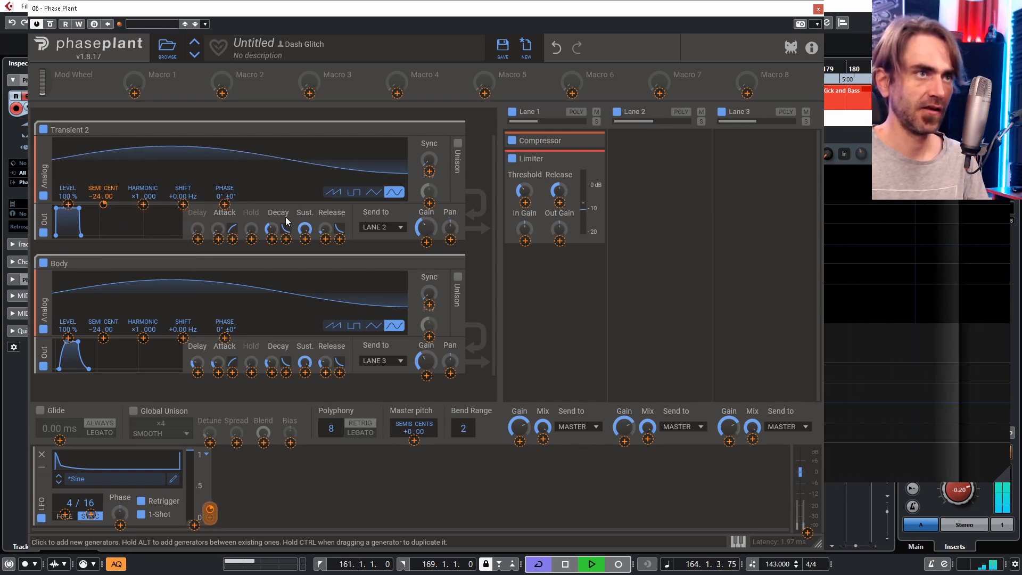
- Lower the Transient 2 envelope's sustain to zero and lengthen its decay while checking the waveform on the scope
{"action": "left_click_drag", "start_coordinate": [305, 229], "coordinate": [306, 237]}
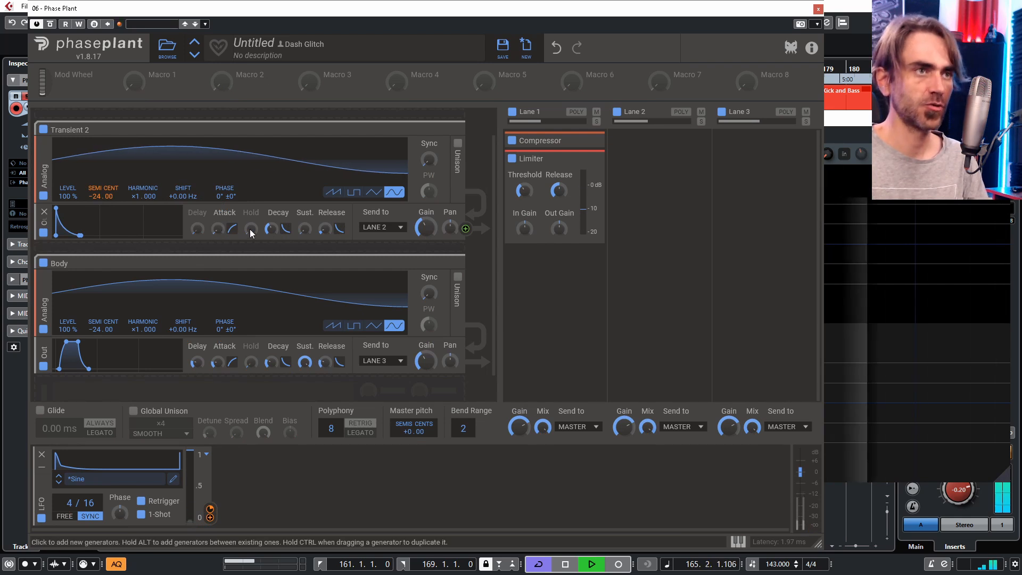
{"action": "left_click", "coordinate": [895, 119]}
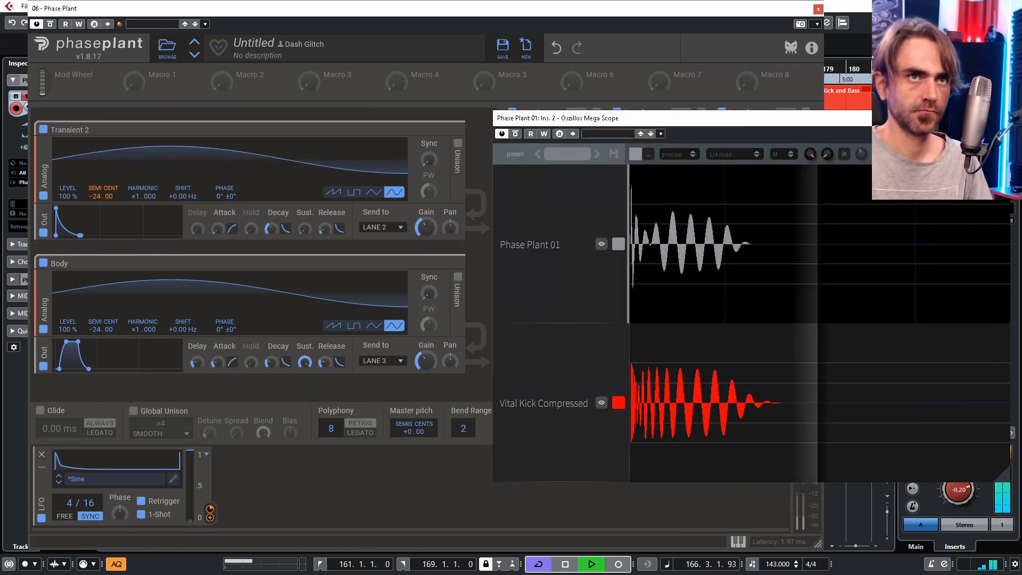
{"action": "mouse_move", "coordinate": [279, 233]}
{"action": "left_mouse_down"}
{"action": "mouse_move", "coordinate": [279, 224]}
{"action": "mouse_move", "coordinate": [271, 229]}
{"action": "left_mouse_up"}
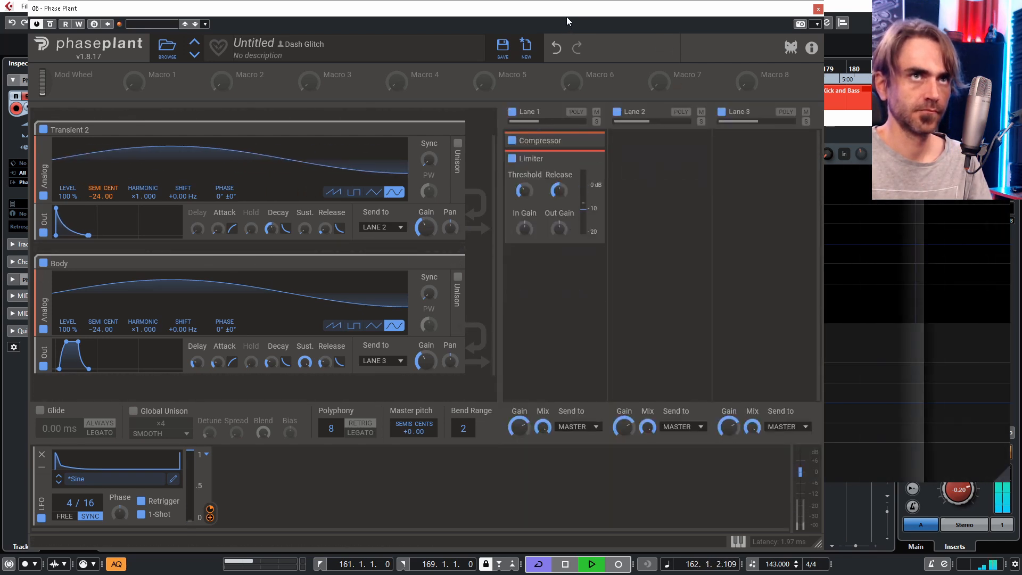
- Arrange the synth and scope windows so both stay visible, and collapse the Body group
{"action": "left_click_drag", "start_coordinate": [566, 17], "coordinate": [482, 22]}
{"action": "left_click_drag", "start_coordinate": [814, 119], "coordinate": [1008, 91]}
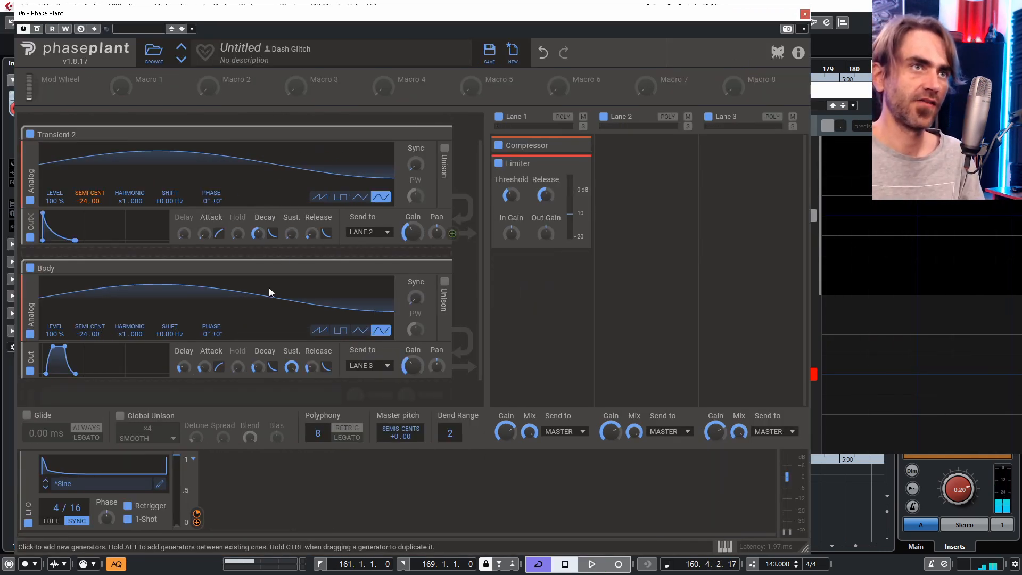
{"action": "left_click", "coordinate": [433, 271]}
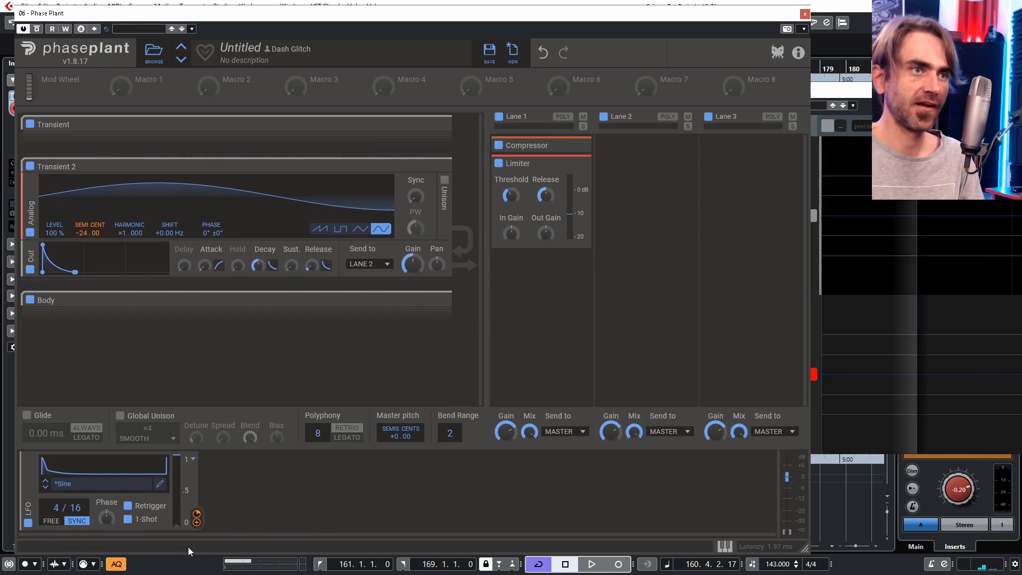
- Start playback and lower the LFO curve's bend after the initial drop to about 10 %
{"action": "left_click", "coordinate": [160, 484]}
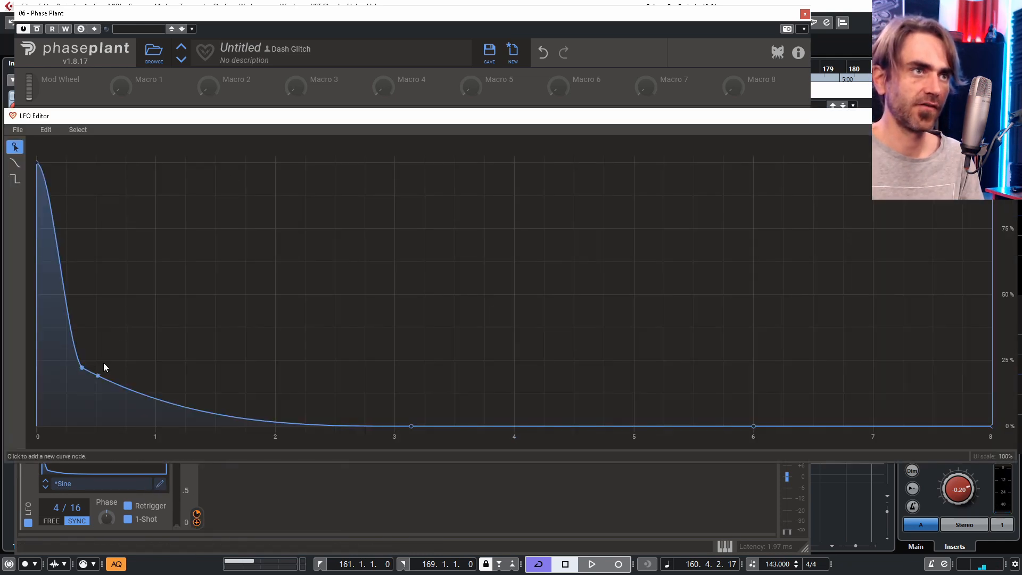
{"action": "key", "text": "space"}
{"action": "left_click_drag", "start_coordinate": [125, 372], "coordinate": [130, 402]}
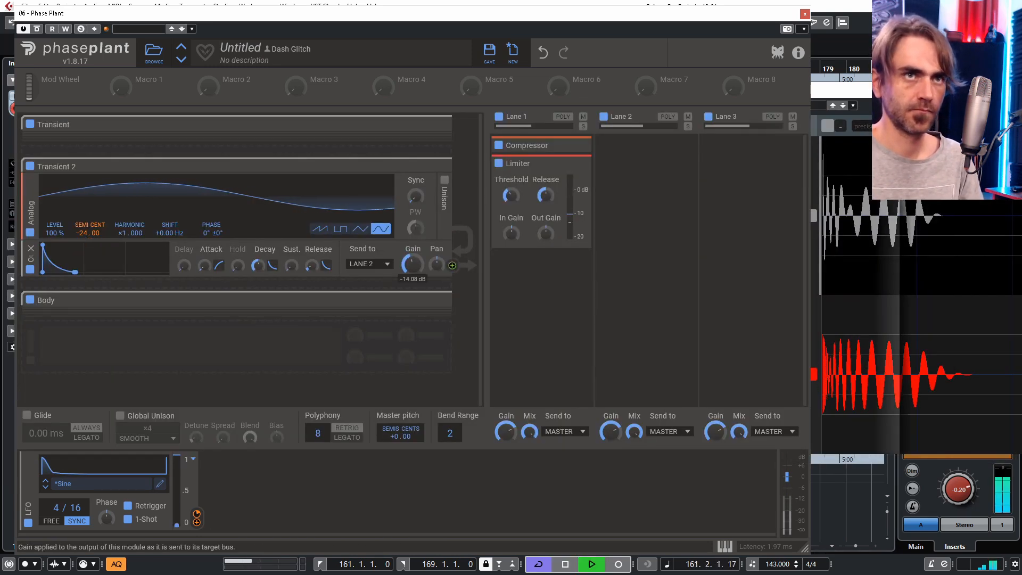
- Set the Transient group's output gain to about -8.89 dB, fine-tune its decay against the scope, and collapse the group
{"action": "left_click", "coordinate": [416, 117]}
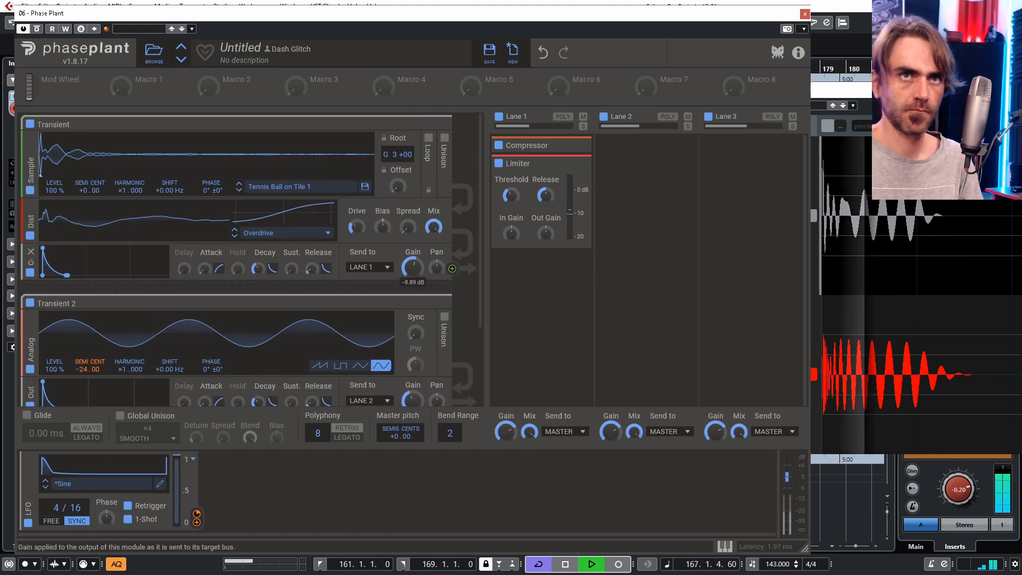
{"action": "left_click", "coordinate": [842, 323]}
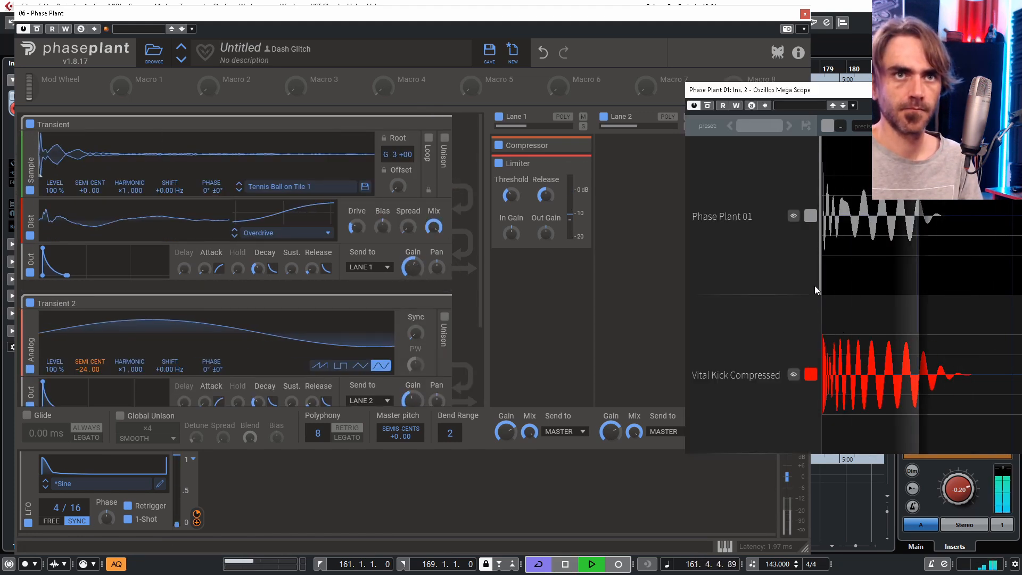
{"action": "key", "text": "space"}
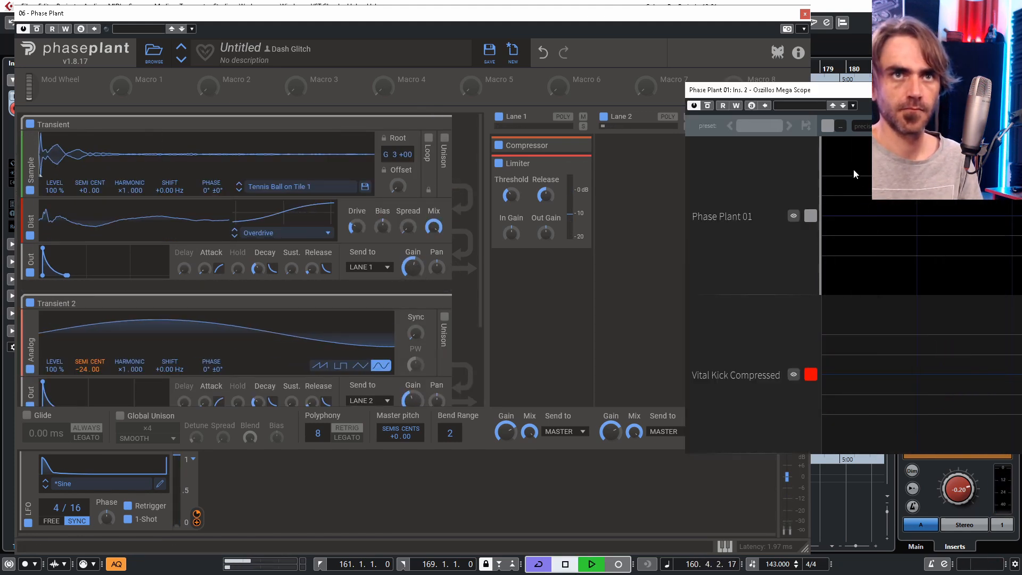
{"action": "mouse_move", "coordinate": [258, 269]}
{"action": "left_mouse_down"}
{"action": "mouse_move", "coordinate": [259, 283]}
{"action": "mouse_move", "coordinate": [259, 252]}
{"action": "left_mouse_up"}
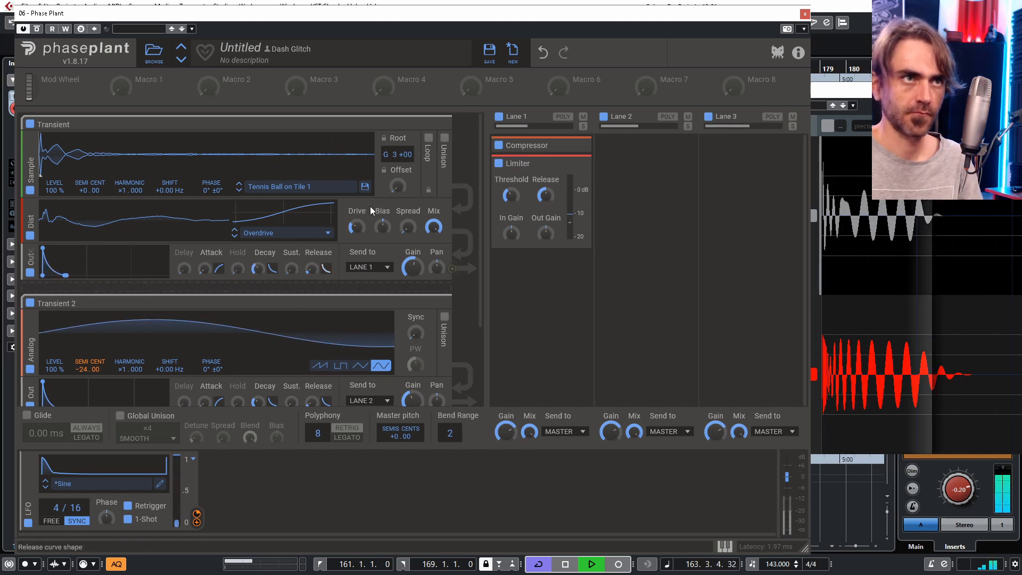
{"action": "left_click", "coordinate": [435, 124]}
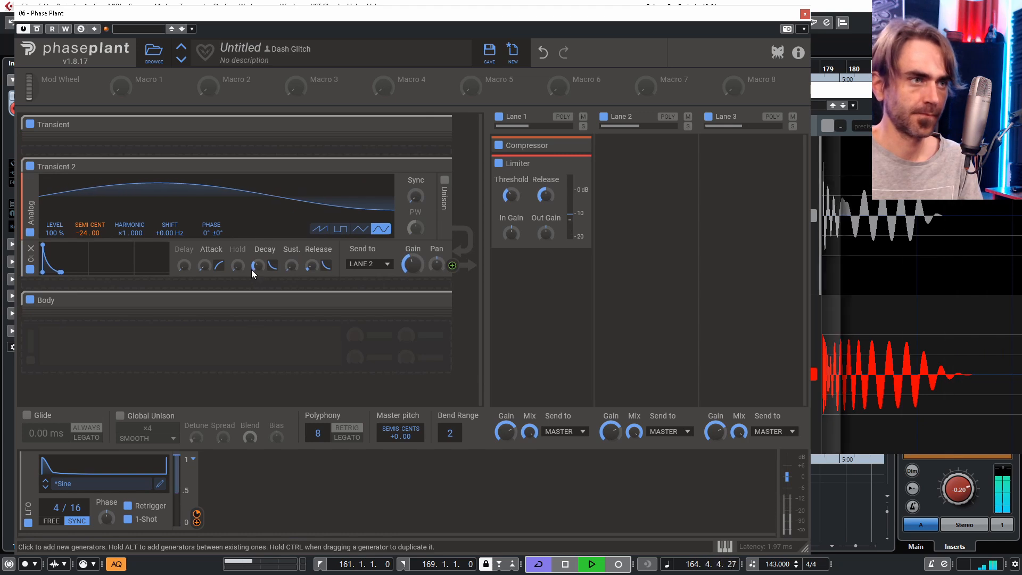
- Shorten the Transient 2 envelope's decay and adjust the LFO's modulation amount on its oscillator pitch
{"action": "left_click_drag", "start_coordinate": [258, 265], "coordinate": [257, 264]}
{"action": "key", "text": "space"}
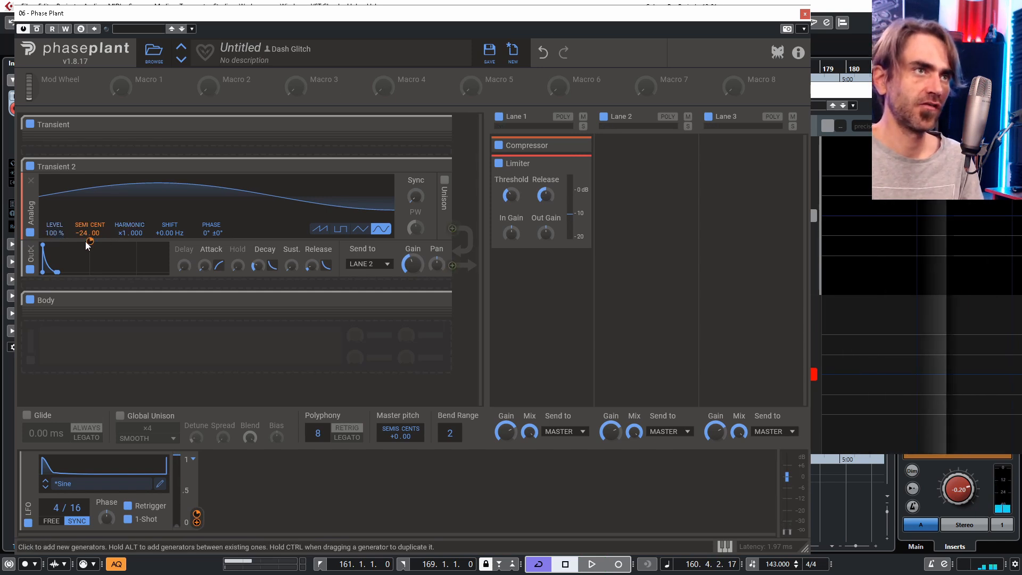
{"action": "mouse_move", "coordinate": [89, 239]}
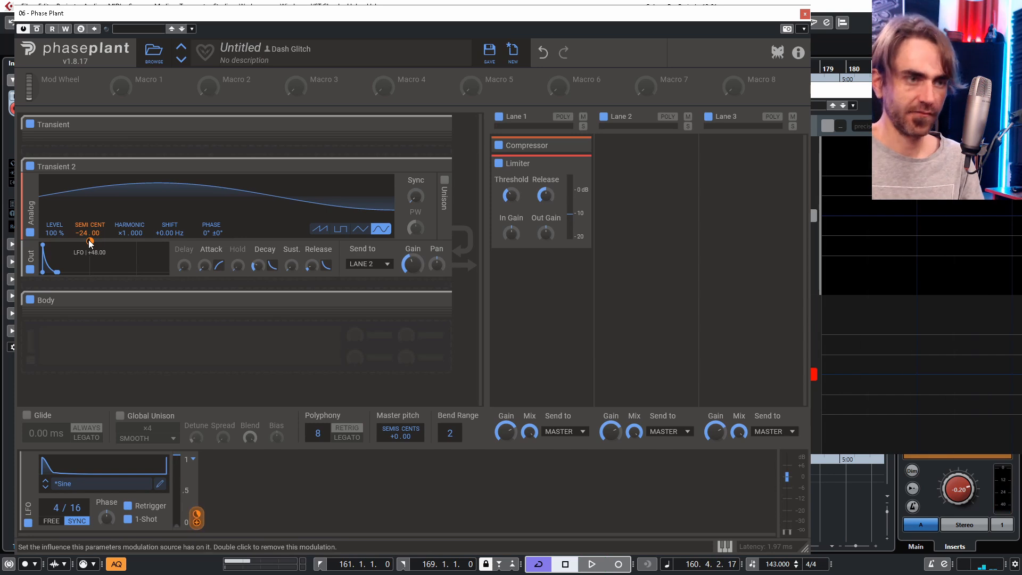
{"action": "key", "text": "space"}
{"action": "right_click", "coordinate": [89, 240]}
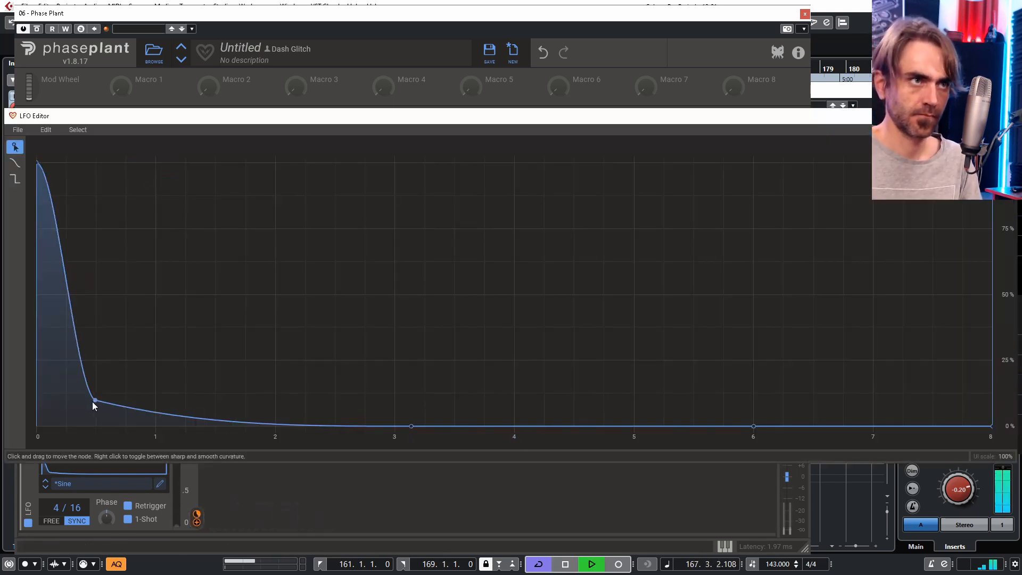
- Extend the LFO curve's bend node for a slower drop and reduce the Transient 2 envelope's sustain to zero
{"action": "left_click_drag", "start_coordinate": [91, 402], "coordinate": [173, 379]}
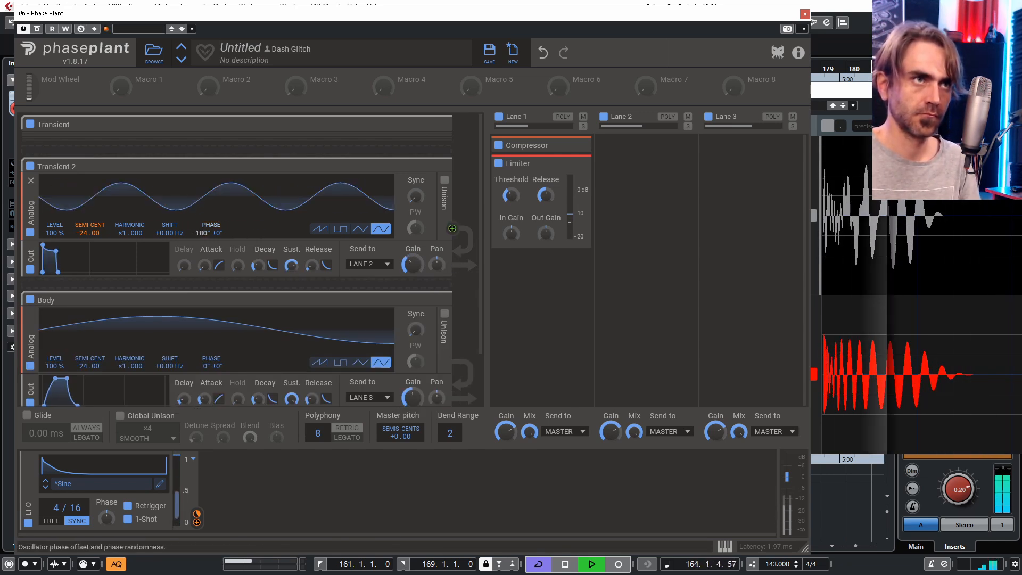
{"action": "left_click_drag", "start_coordinate": [280, 265], "coordinate": [287, 286]}
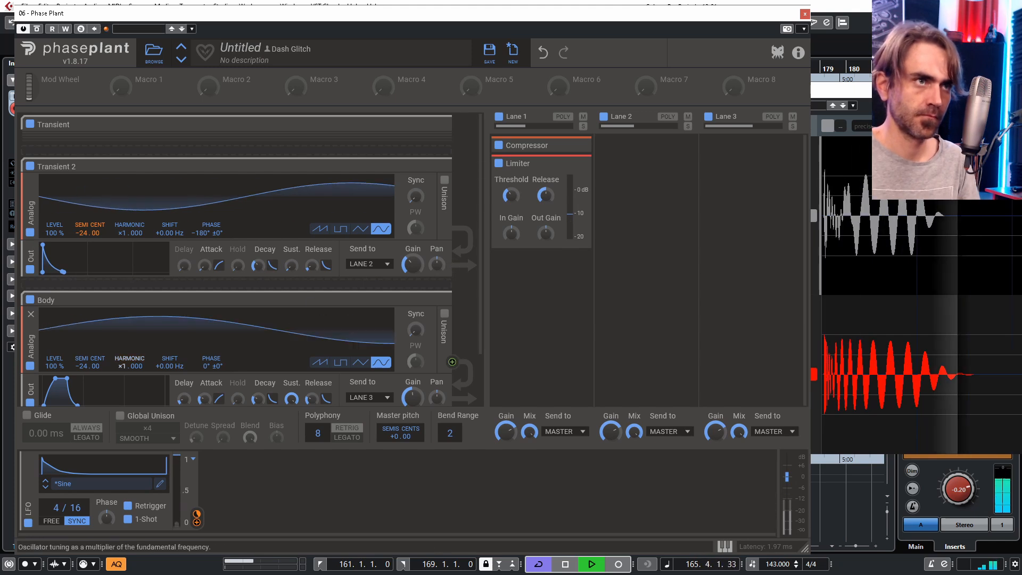
- With the Transient group bypassed, set the LFO rate to 4/32 and the Transient 2 oscillator's phase to -82°
{"action": "left_click", "coordinate": [29, 124]}
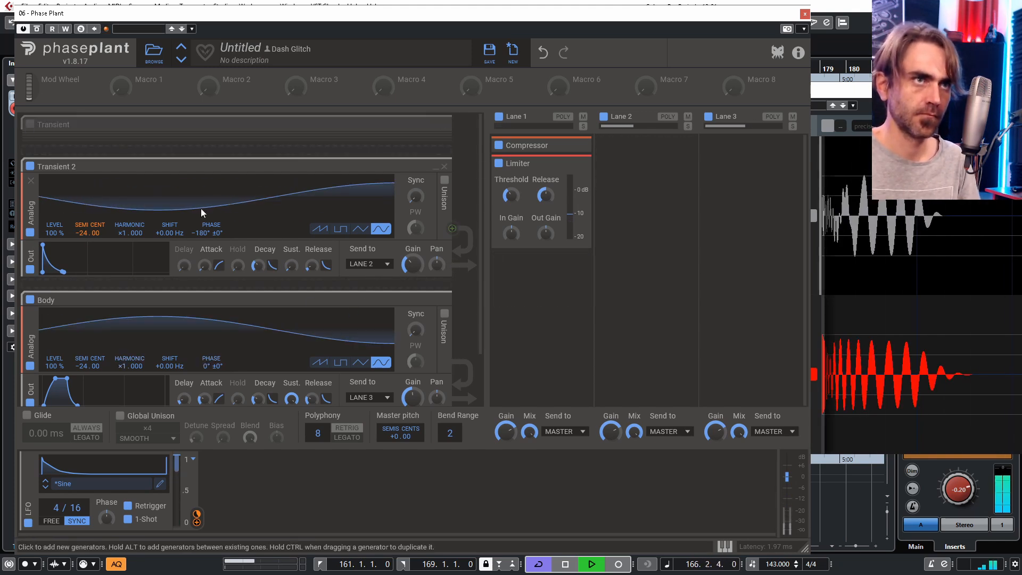
{"action": "left_click_drag", "start_coordinate": [74, 508], "coordinate": [77, 512]}
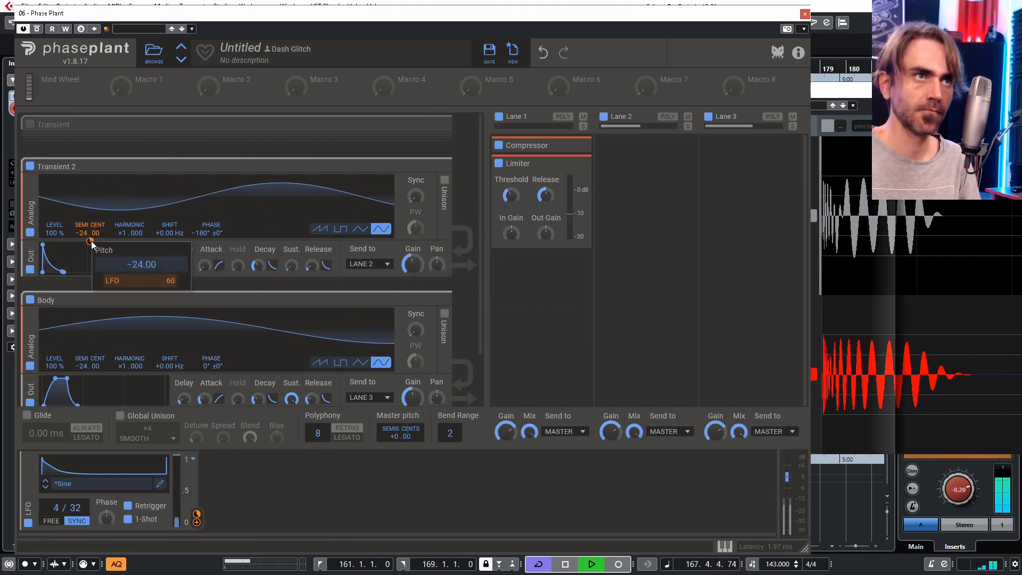
{"action": "left_click_drag", "start_coordinate": [204, 233], "coordinate": [204, 207]}
- Bend the Body envelope's attack curve to about -76 % and slightly shorten the Transient 2 decay
{"action": "left_click_drag", "start_coordinate": [218, 398], "coordinate": [218, 394]}
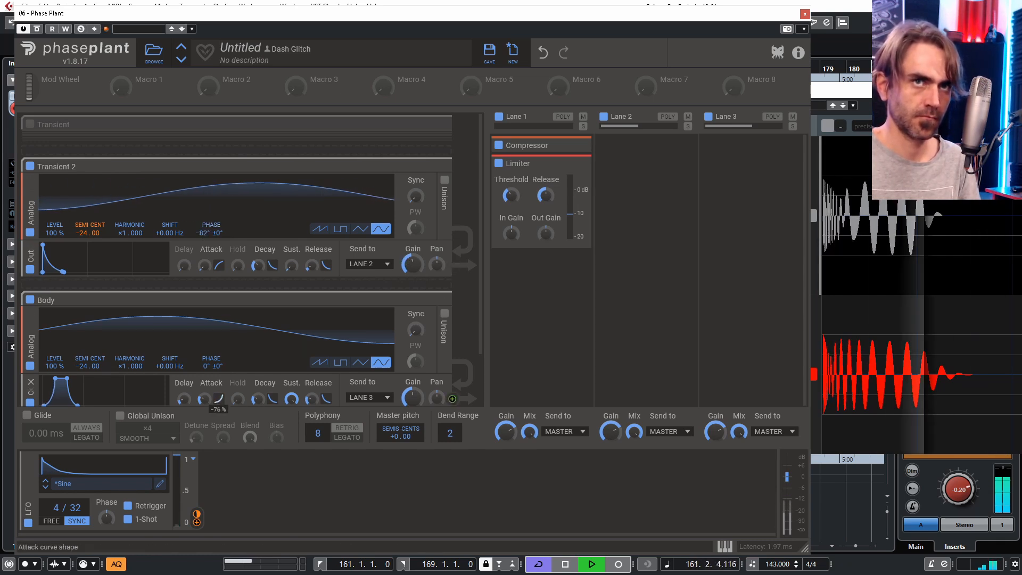
{"action": "left_click_drag", "start_coordinate": [258, 265], "coordinate": [258, 267]}
- Lower the bend node of the LFO's pitch curve slightly and close the curve editor
{"action": "left_click", "coordinate": [160, 483]}
{"action": "left_click_drag", "start_coordinate": [158, 374], "coordinate": [158, 381]}
{"action": "left_click", "coordinate": [1007, 115]}
- Lengthen the Body envelope's release slightly and re-enable the Transient group
{"action": "left_click_drag", "start_coordinate": [312, 399], "coordinate": [311, 396]}
{"action": "left_click", "coordinate": [389, 126]}
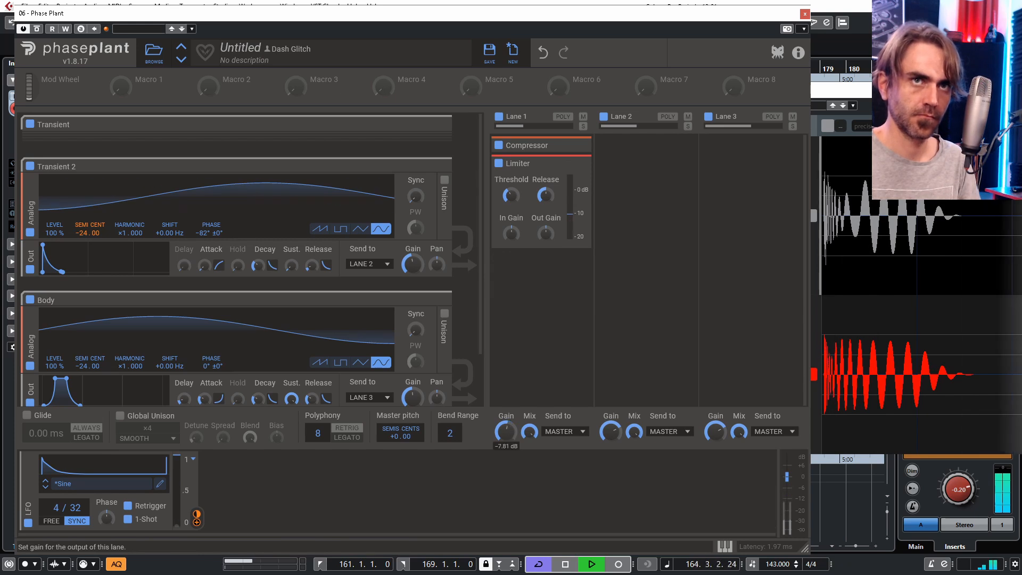
- Add a Compressor to Lane 2
{"action": "left_click", "coordinate": [591, 141]}
{"action": "left_click", "coordinate": [612, 299]}
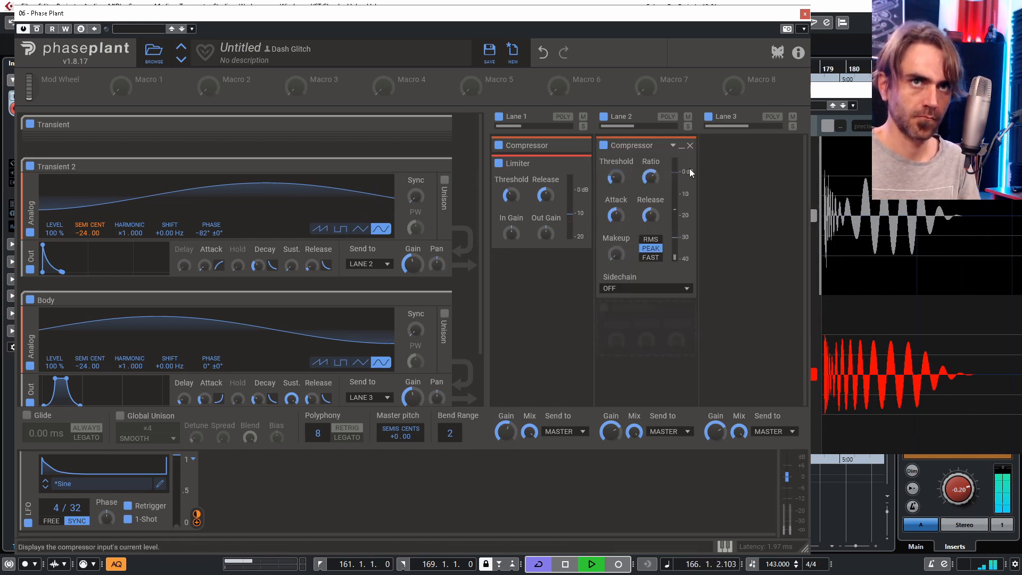
- Shorten the Body envelope's attack and give Transient 2 a shorter decay with a linear 0 % curve
{"action": "left_click_drag", "start_coordinate": [205, 399], "coordinate": [205, 401]}
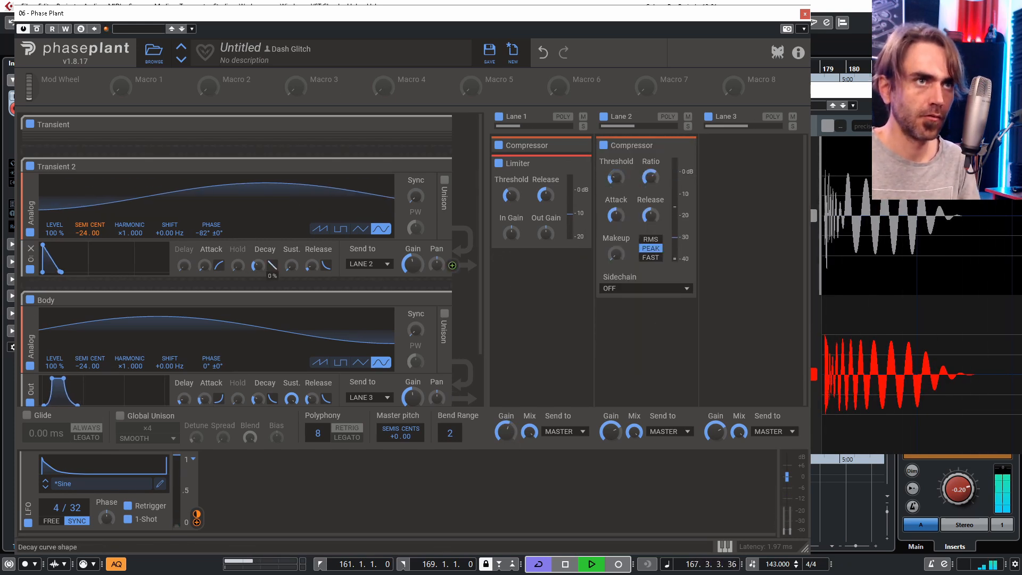
{"action": "left_click_drag", "start_coordinate": [292, 265], "coordinate": [258, 264]}
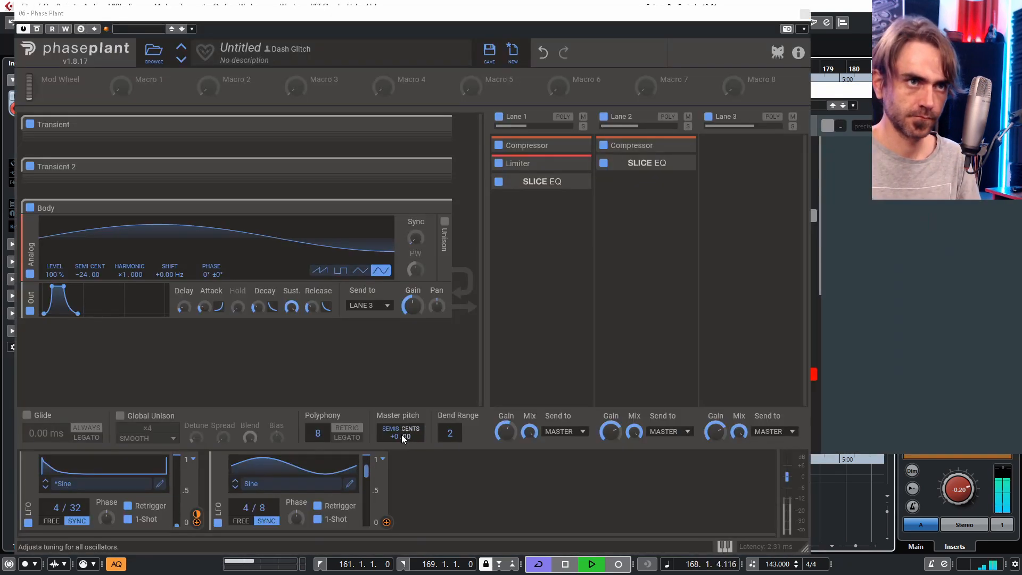
{"action": "left_click", "coordinate": [456, 487]}
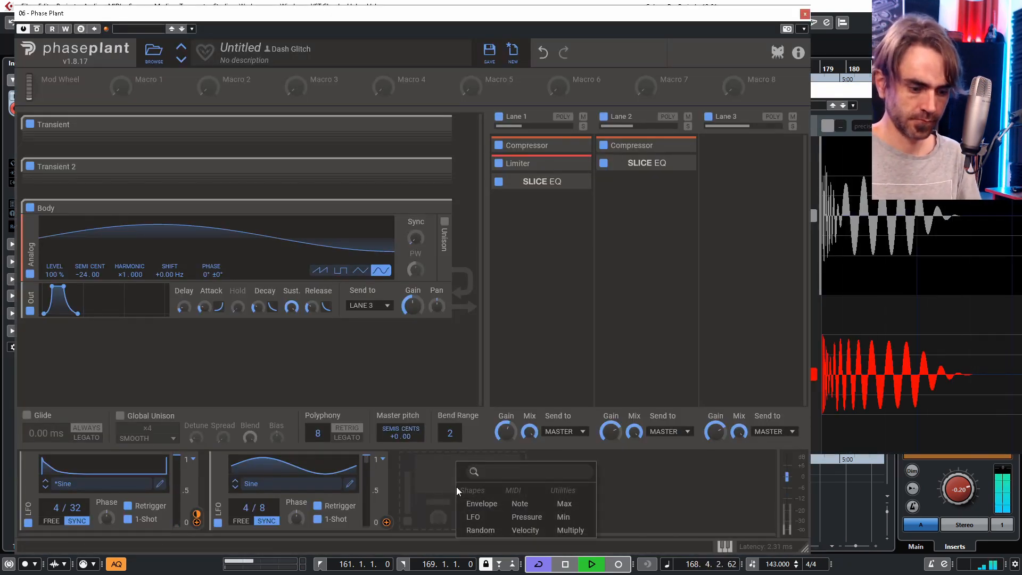
{"action": "left_click", "coordinate": [643, 513]}
{"action": "key", "text": "space"}
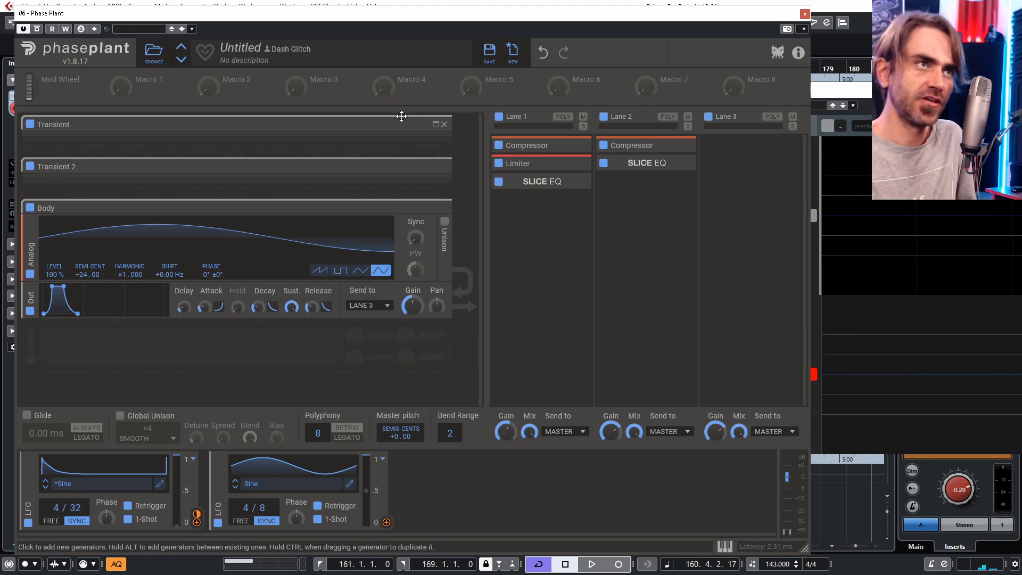
- Expand Transient 2, turn its output gain fully down, and modulate that gain with the second LFO at an amount of 100
{"action": "left_click", "coordinate": [436, 169]}
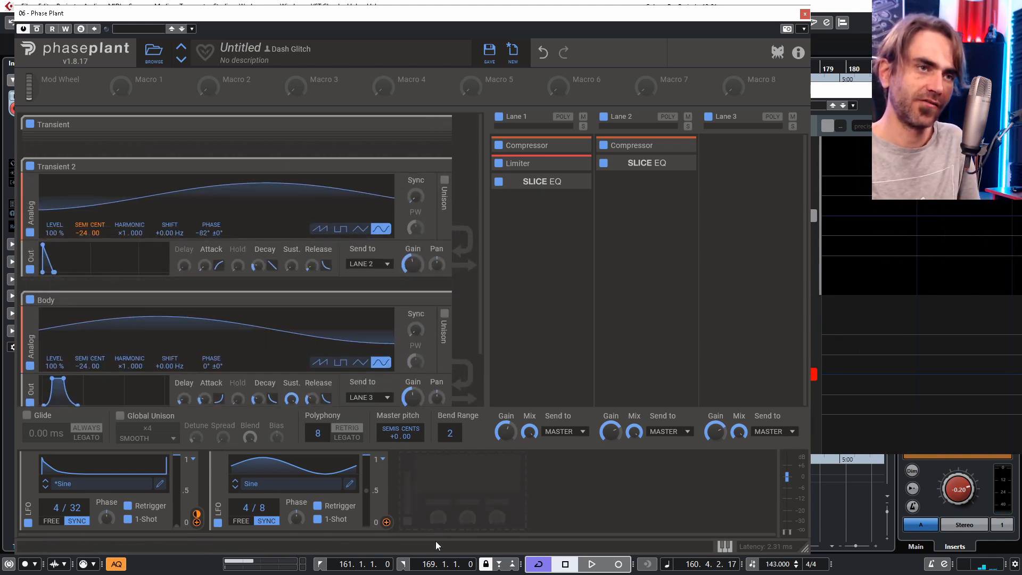
{"action": "left_click", "coordinate": [387, 522]}
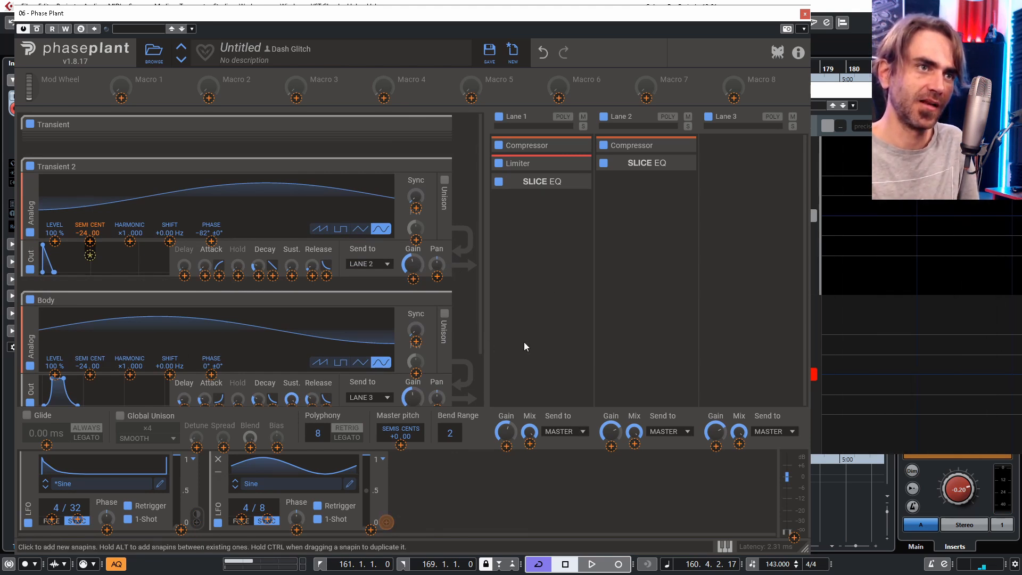
{"action": "left_click", "coordinate": [521, 282]}
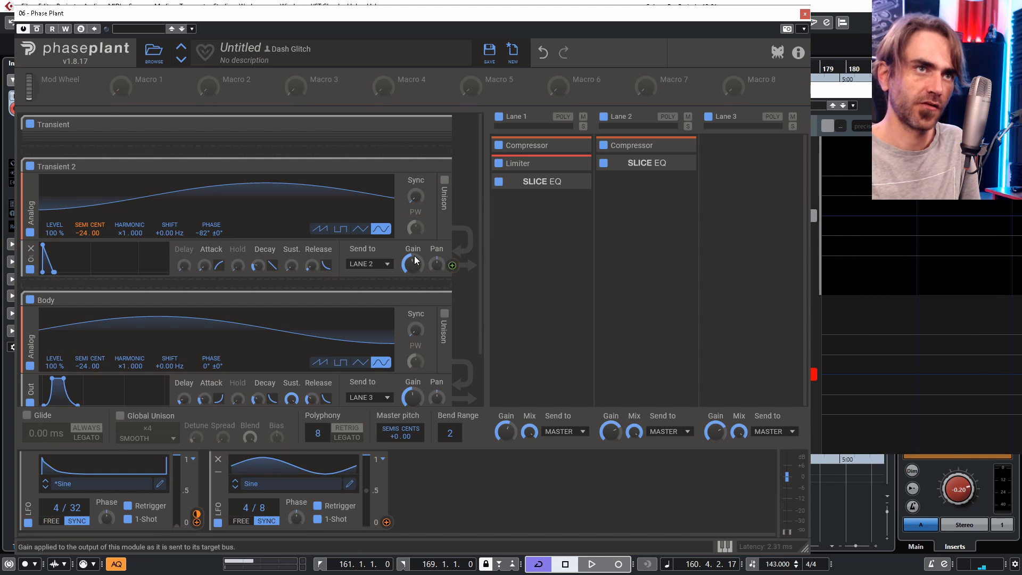
{"action": "left_click", "coordinate": [386, 522]}
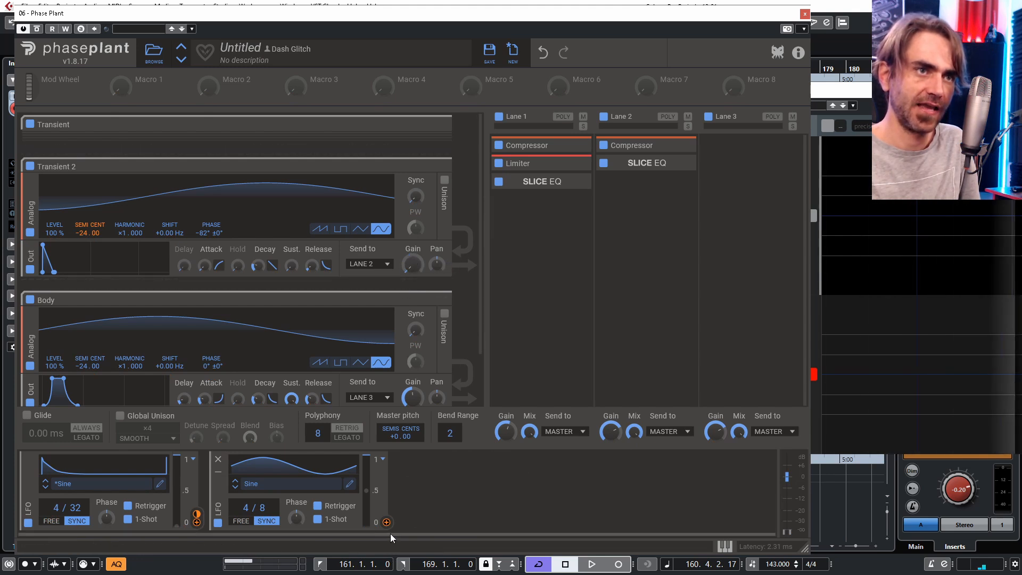
{"action": "left_click", "coordinate": [413, 278]}
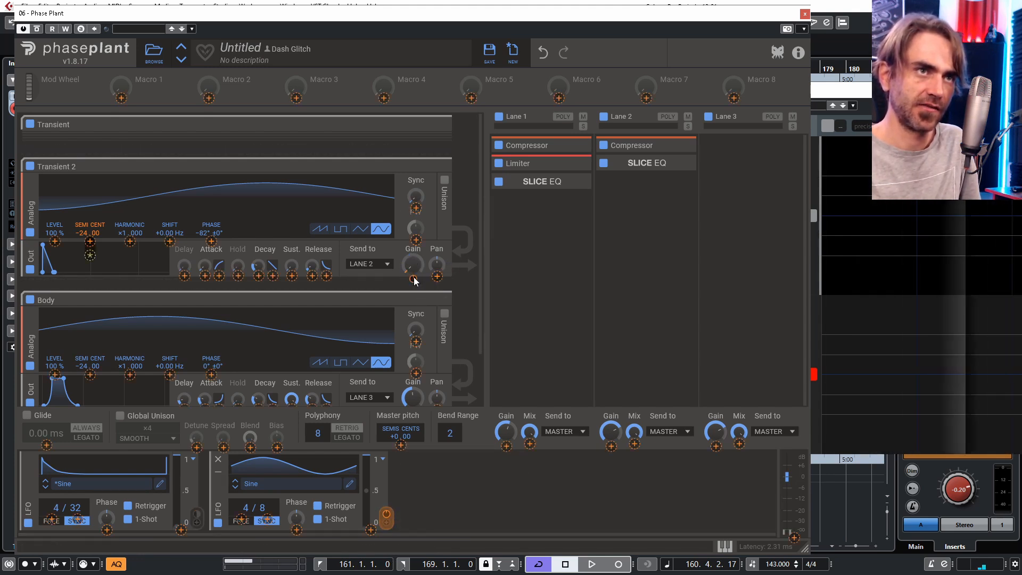
{"action": "type", "text": "100"}
{"action": "key", "text": "Return"}
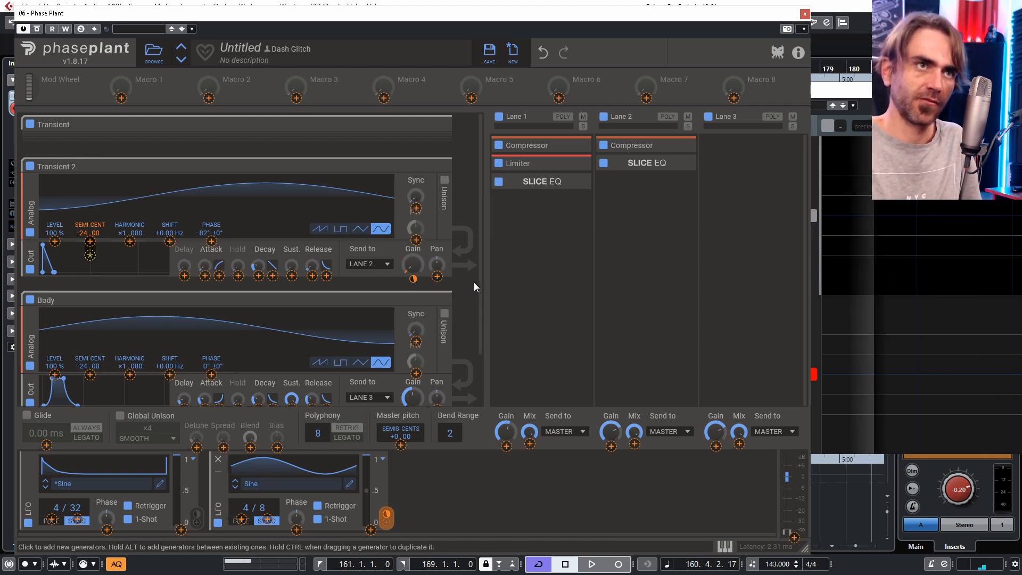
- Reshape the second LFO's curve: move its first dip to about 0.45, the following peak to about 1.45, and lower the end point to 0 %
{"action": "left_click", "coordinate": [592, 371]}
{"action": "left_click", "coordinate": [349, 483]}
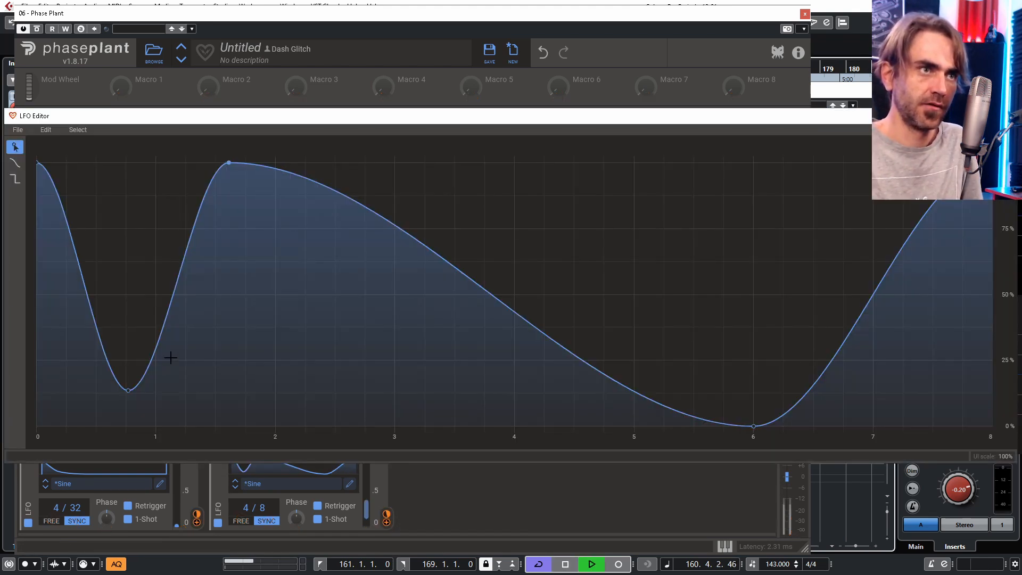
{"action": "left_click_drag", "start_coordinate": [128, 391], "coordinate": [88, 387]}
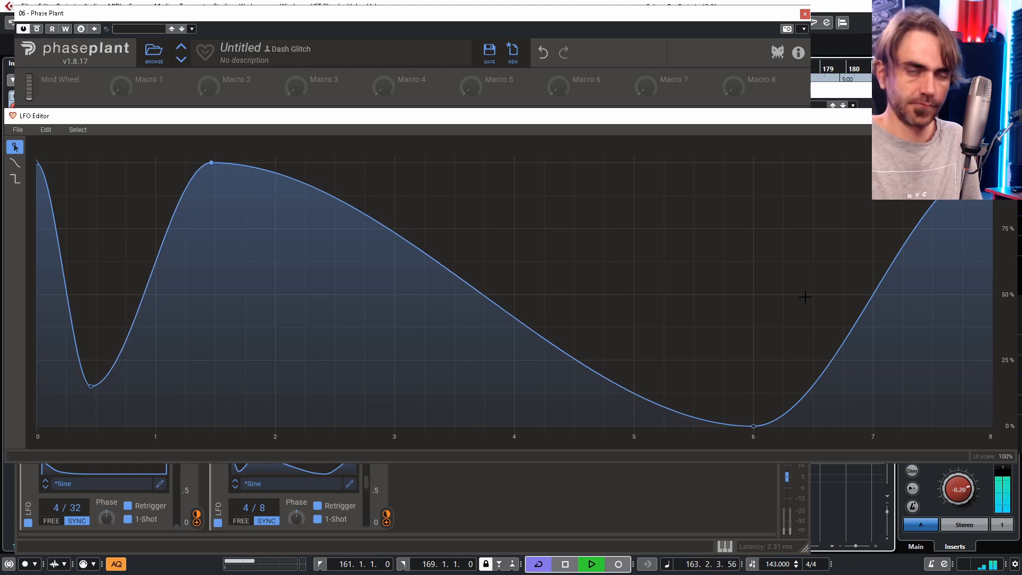
{"action": "left_click_drag", "start_coordinate": [895, 277], "coordinate": [927, 423]}
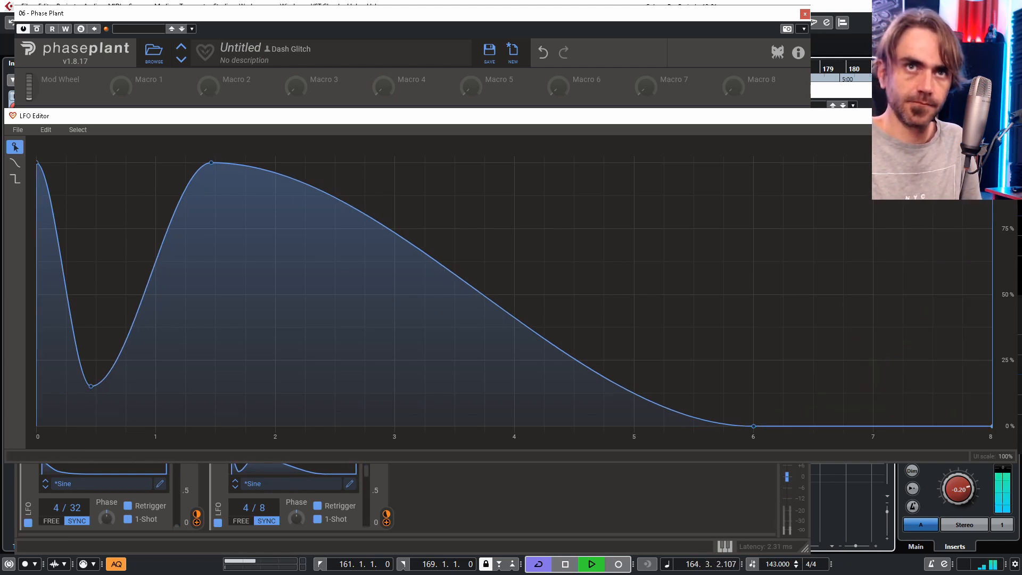
{"action": "left_click", "coordinate": [1007, 115]}
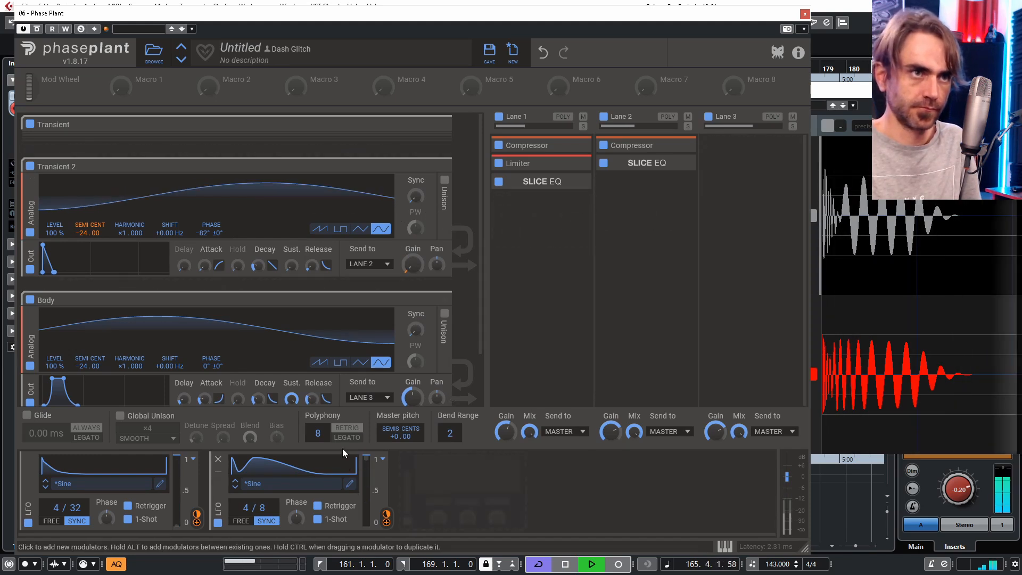
- Set the second LFO's synced rate to 4/8t while auditioning the loop
{"action": "mouse_move", "coordinate": [263, 508]}
{"action": "left_mouse_down"}
{"action": "mouse_move", "coordinate": [263, 522]}
{"action": "mouse_move", "coordinate": [263, 487]}
{"action": "left_mouse_up"}
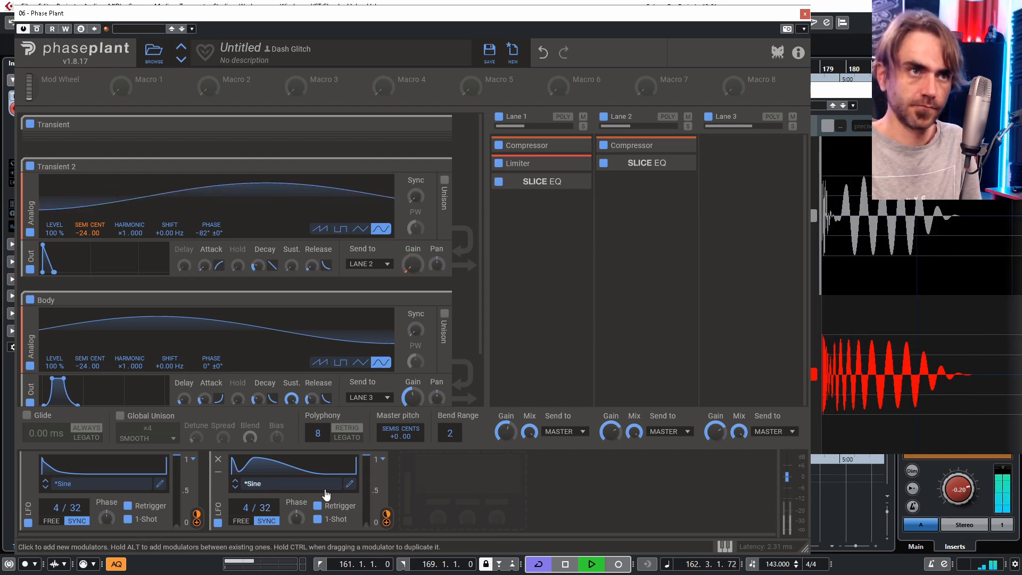
{"action": "left_click_drag", "start_coordinate": [268, 512], "coordinate": [268, 522]}
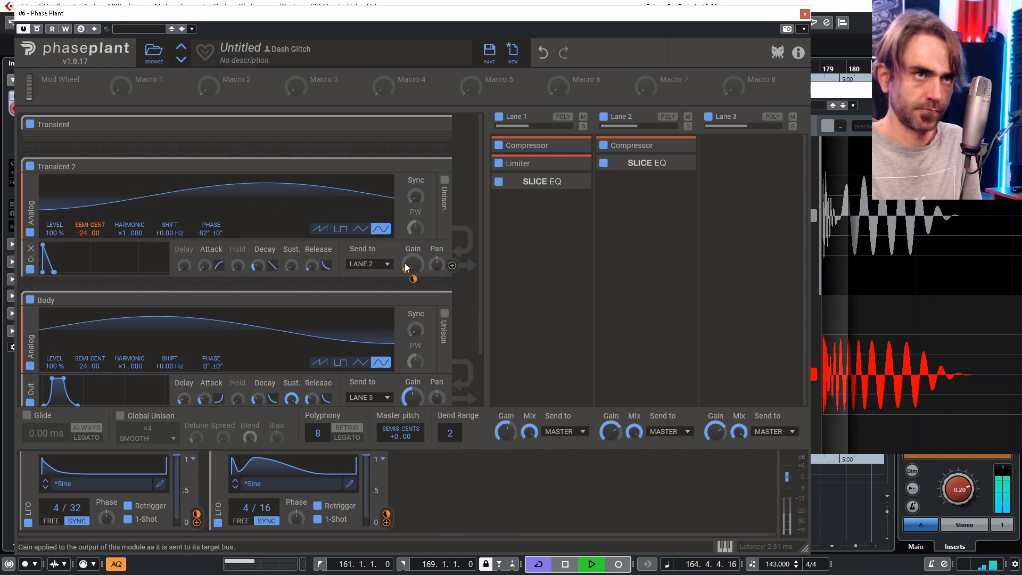
{"action": "mouse_move", "coordinate": [406, 268]}
{"action": "left_mouse_down"}
{"action": "mouse_move", "coordinate": [406, 289]}
{"action": "mouse_move", "coordinate": [414, 280]}
{"action": "left_mouse_up"}
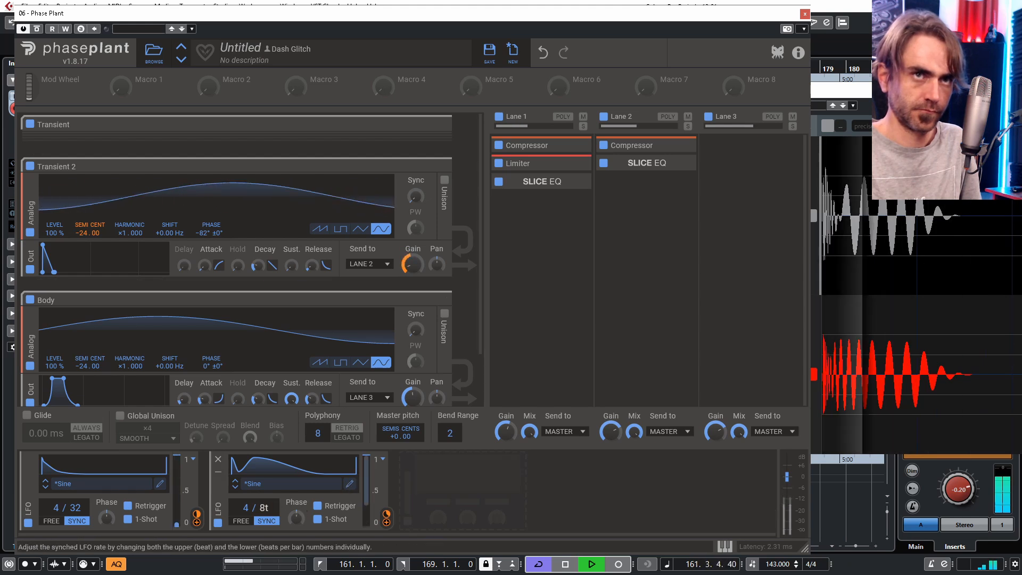
{"action": "key", "text": "space"}
{"action": "key", "text": "space"}
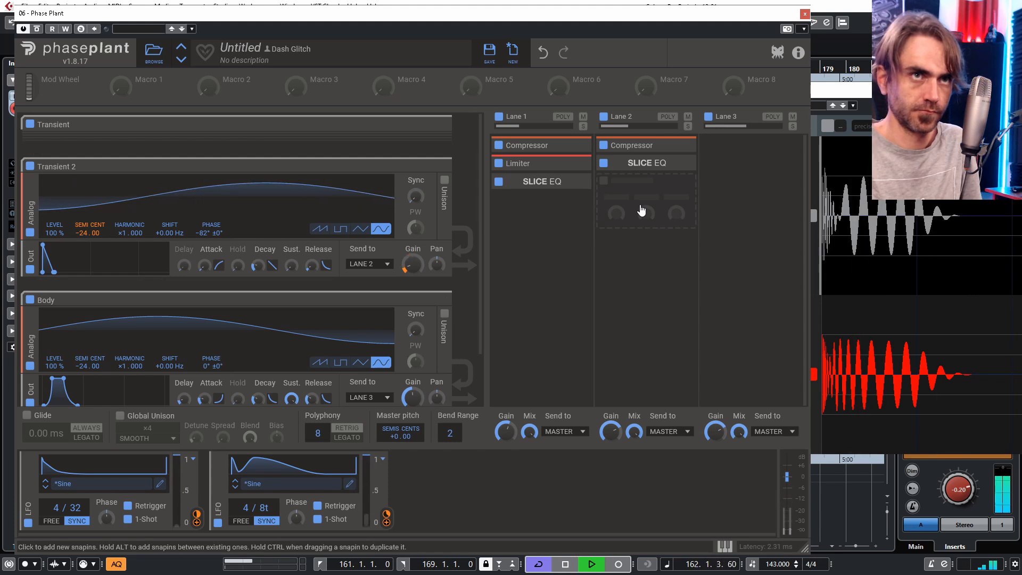
- Add a high-cut filter at about 3.5 kHz to Lane 2's Slice EQ
{"action": "left_click", "coordinate": [681, 163]}
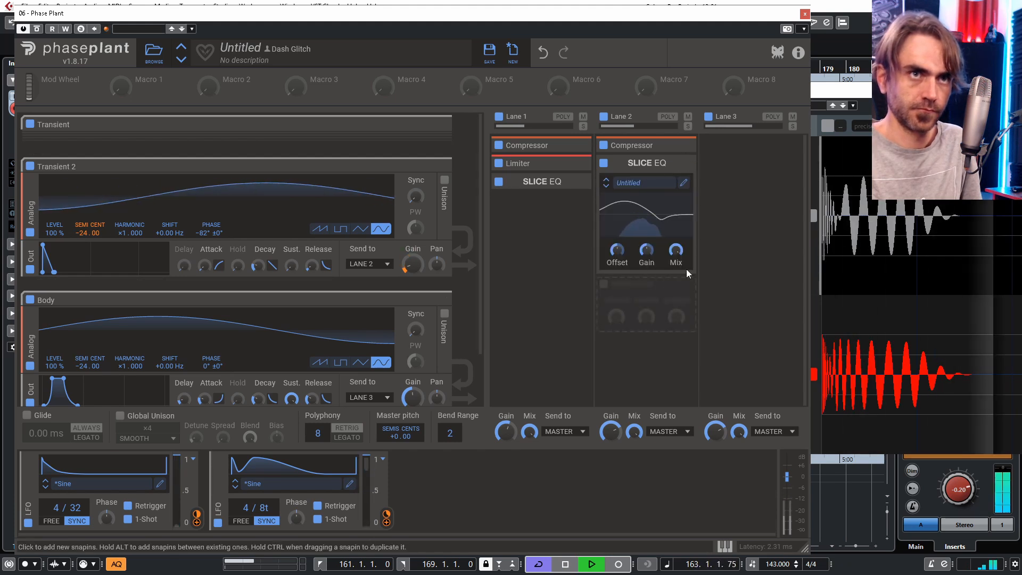
{"action": "left_click", "coordinate": [683, 183]}
{"action": "left_click_drag", "start_coordinate": [741, 313], "coordinate": [673, 375]}
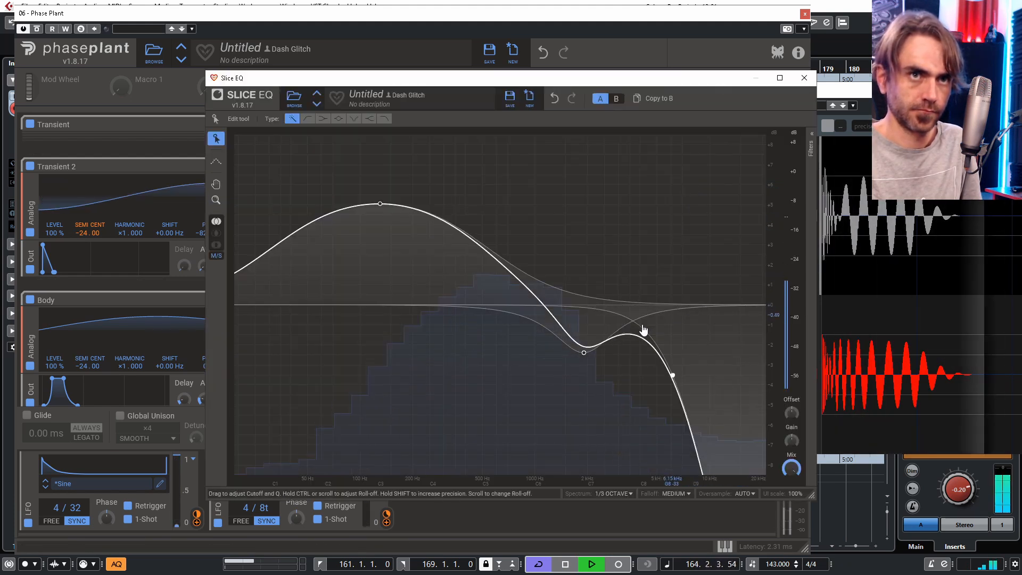
{"action": "left_click_drag", "start_coordinate": [643, 331], "coordinate": [632, 312]}
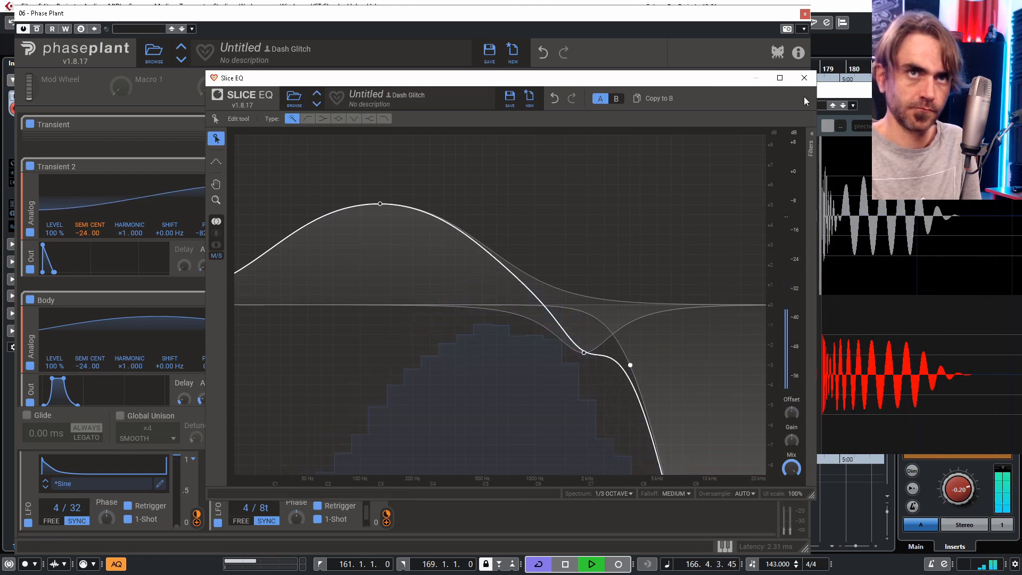
{"action": "left_click", "coordinate": [805, 79]}
- Add a high shelf cut at about 5 kHz to Lane 1's Slice EQ
{"action": "left_click", "coordinate": [578, 186]}
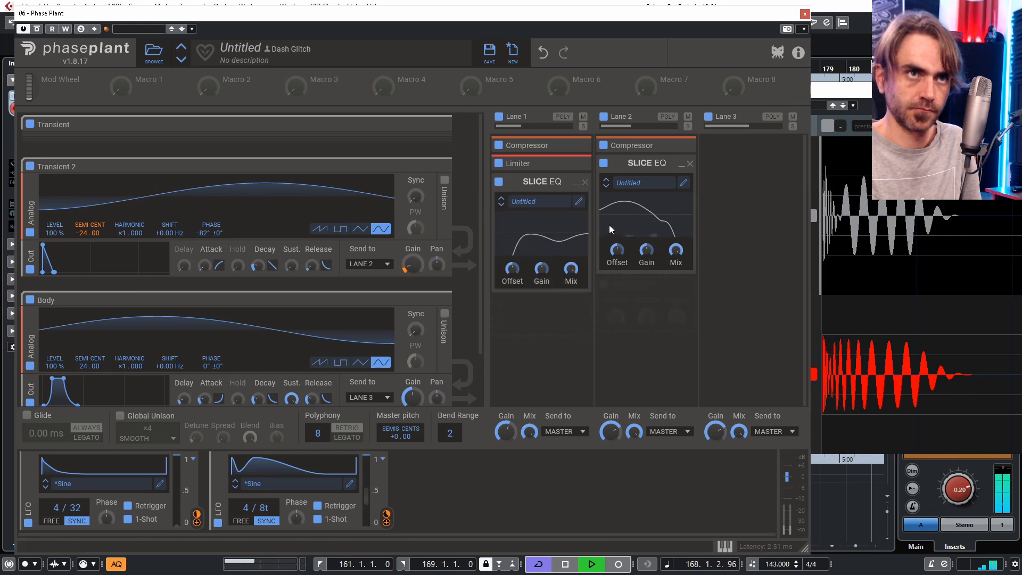
{"action": "left_click", "coordinate": [579, 200]}
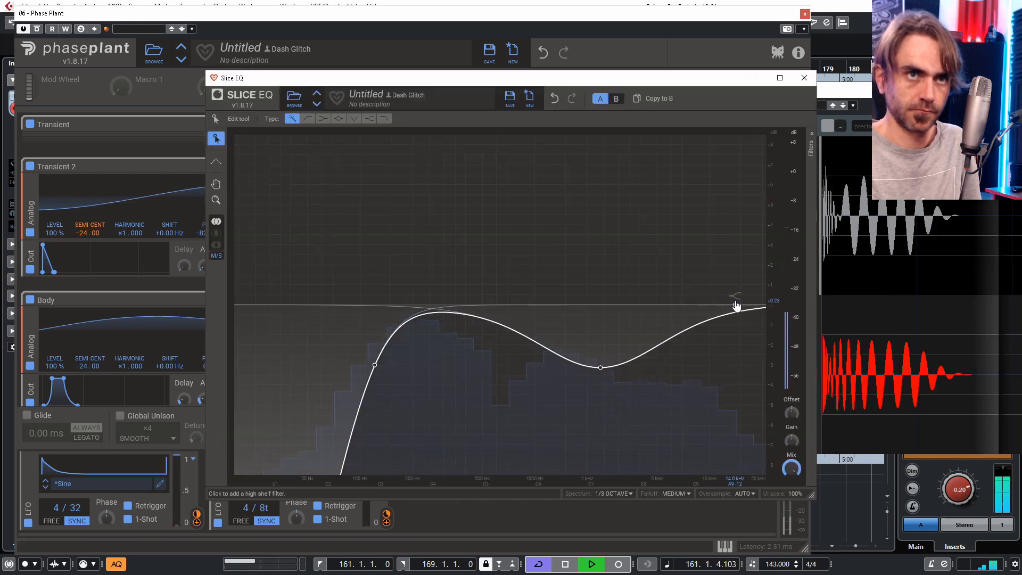
{"action": "left_click_drag", "start_coordinate": [737, 306], "coordinate": [658, 341]}
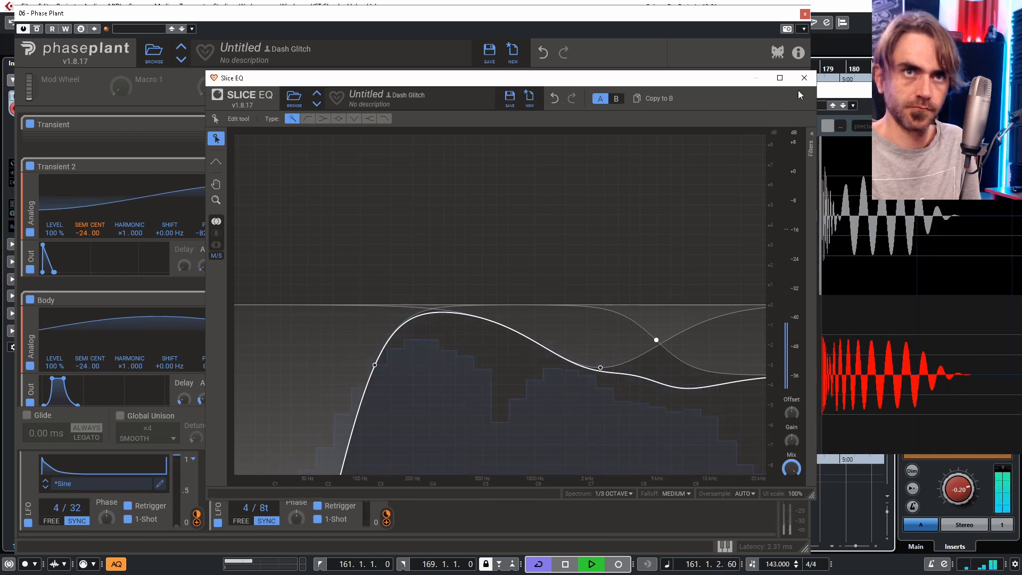
{"action": "left_click", "coordinate": [804, 78]}
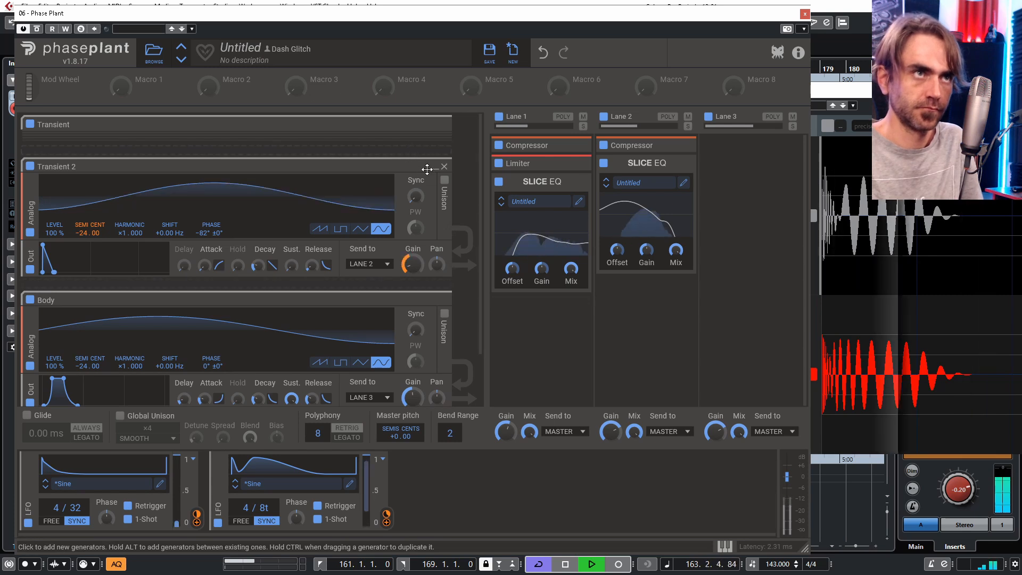
- Collapse the Transient 2 group and shorten the Body envelope's attack slightly
{"action": "left_click", "coordinate": [436, 166]}
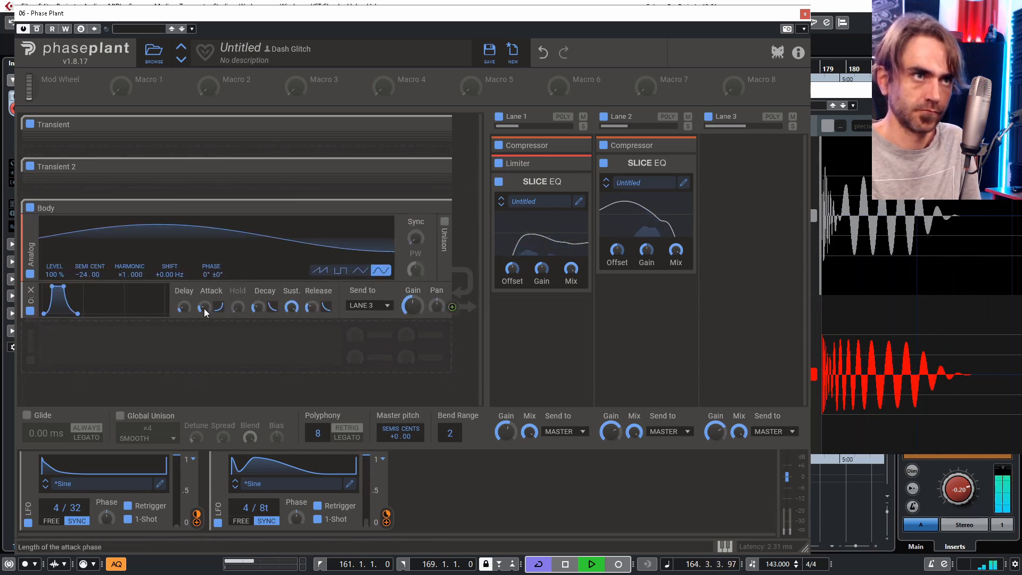
{"action": "left_click_drag", "start_coordinate": [204, 308], "coordinate": [204, 315]}
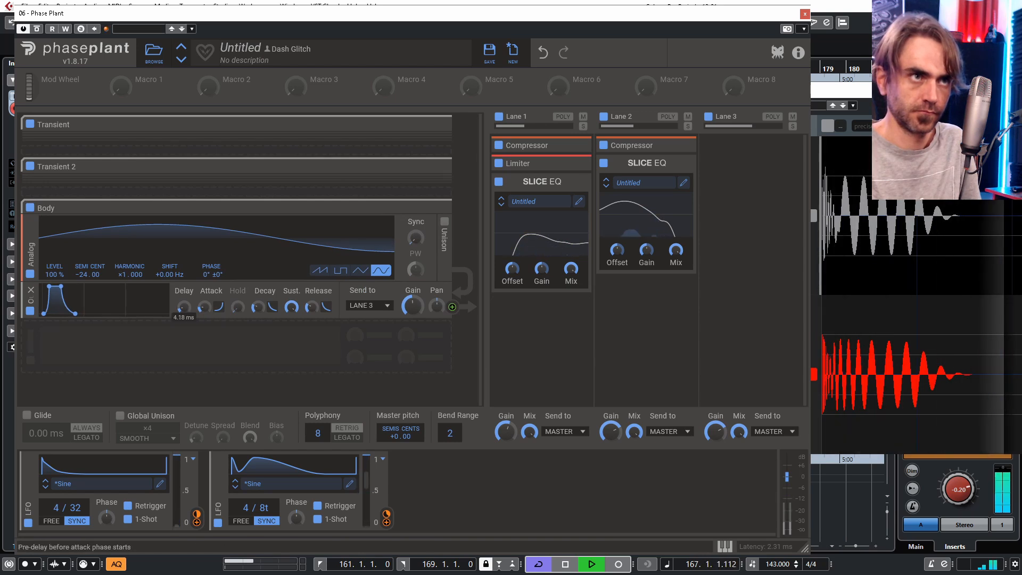
{"action": "left_click_drag", "start_coordinate": [183, 307], "coordinate": [184, 308]}
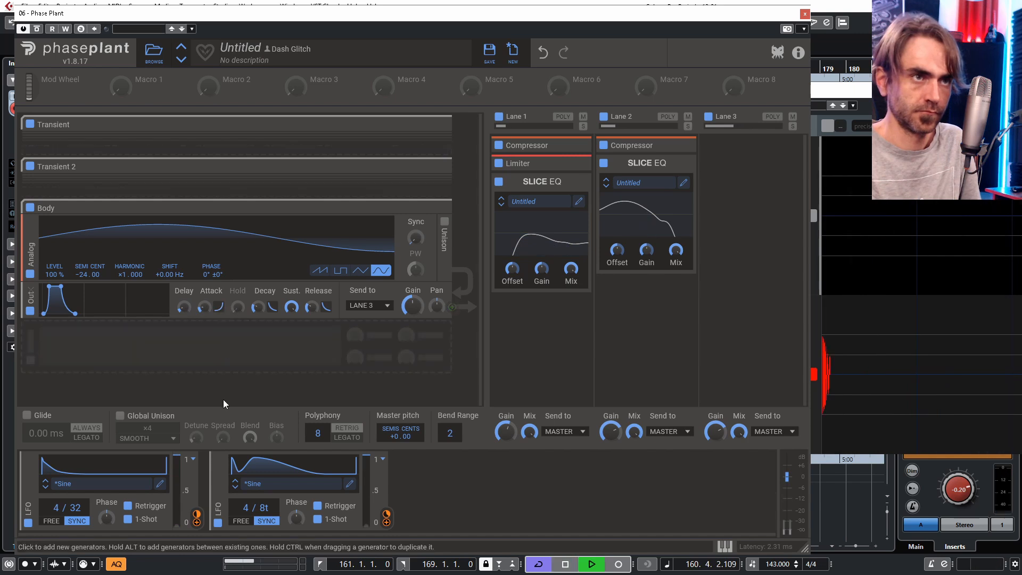
- Modulate the Body oscillator's semitone pitch with the first LFO
{"action": "left_click_drag", "start_coordinate": [198, 522], "coordinate": [90, 290]}
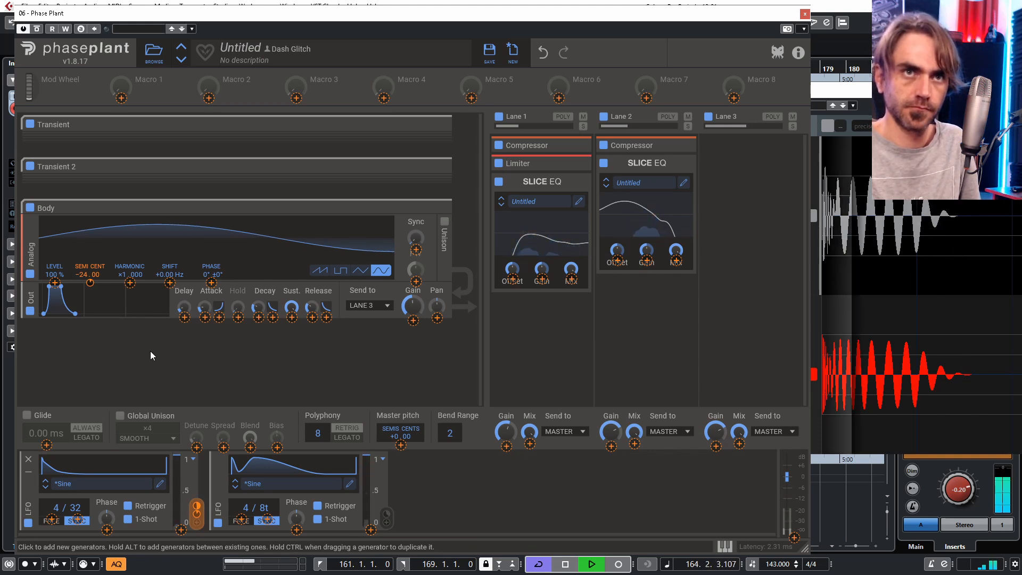
{"action": "key", "text": "space"}
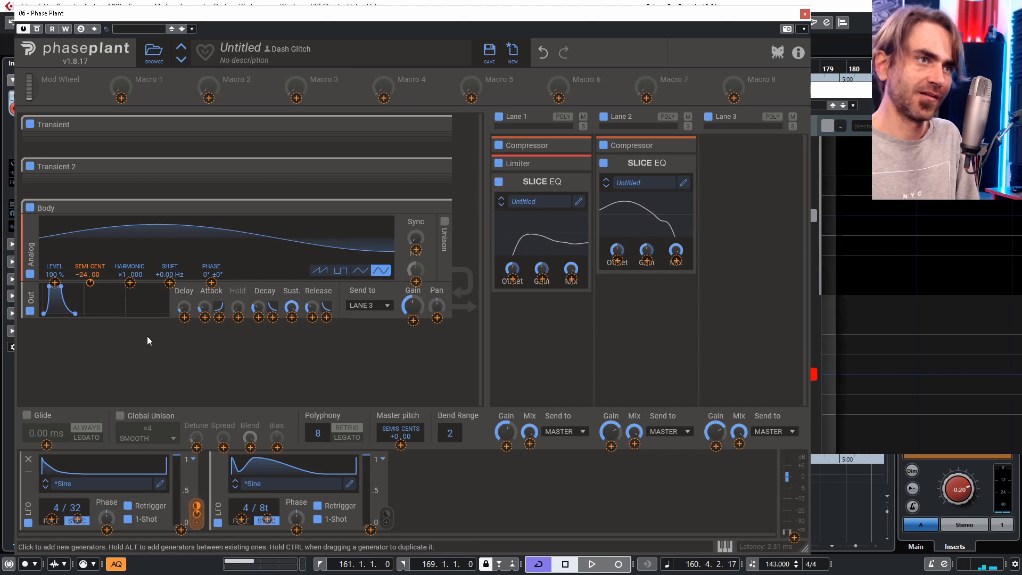
- Restart playback, expand Transient 2 and set its oscillator phase to -16°
{"action": "key", "text": "space"}
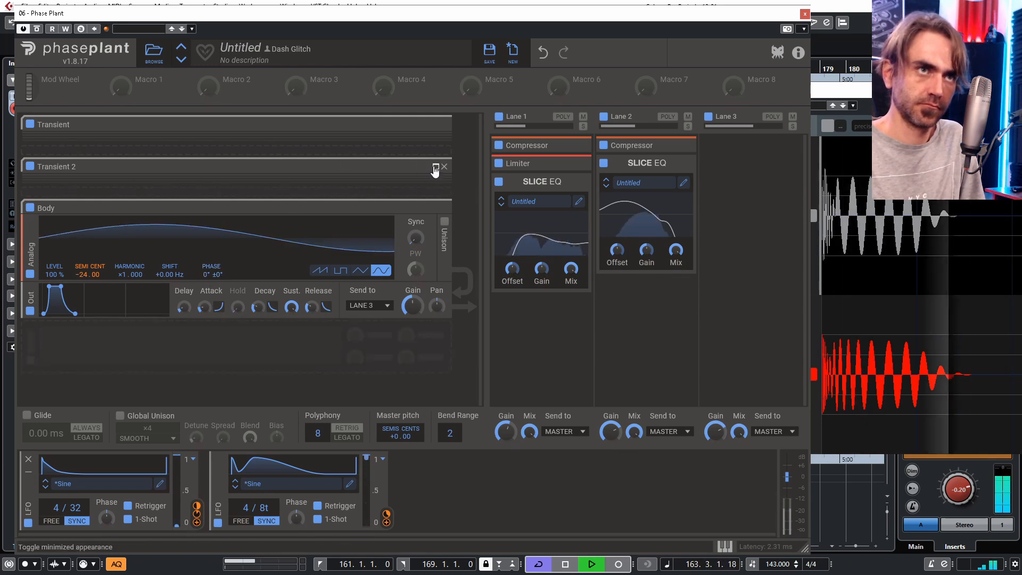
{"action": "left_click", "coordinate": [436, 169]}
{"action": "left_click_drag", "start_coordinate": [203, 233], "coordinate": [203, 171]}
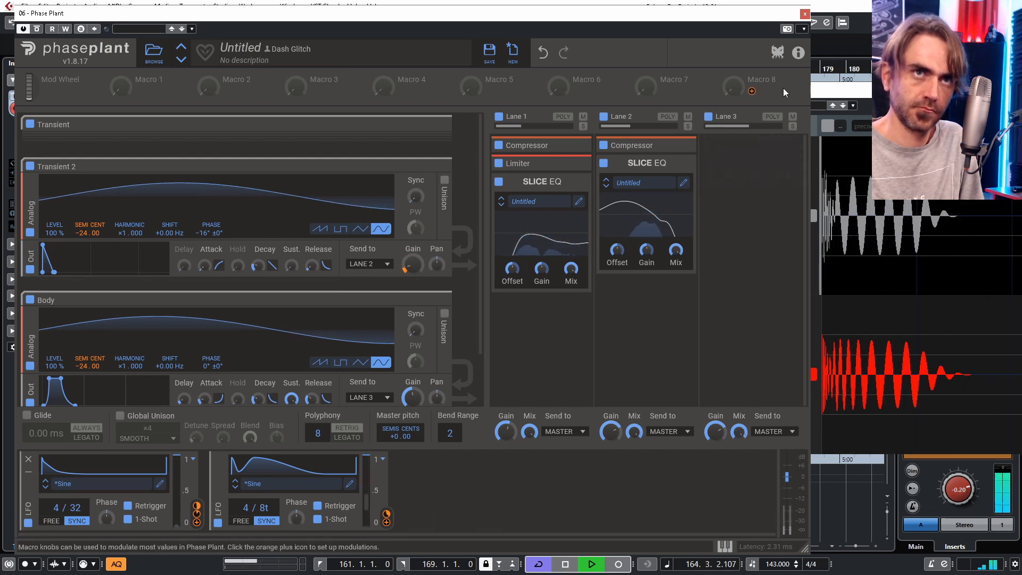
- Audition the mix with Lane 3 and Lane 2 muted one at a time, unmuting each one again
{"action": "left_click", "coordinate": [793, 117]}
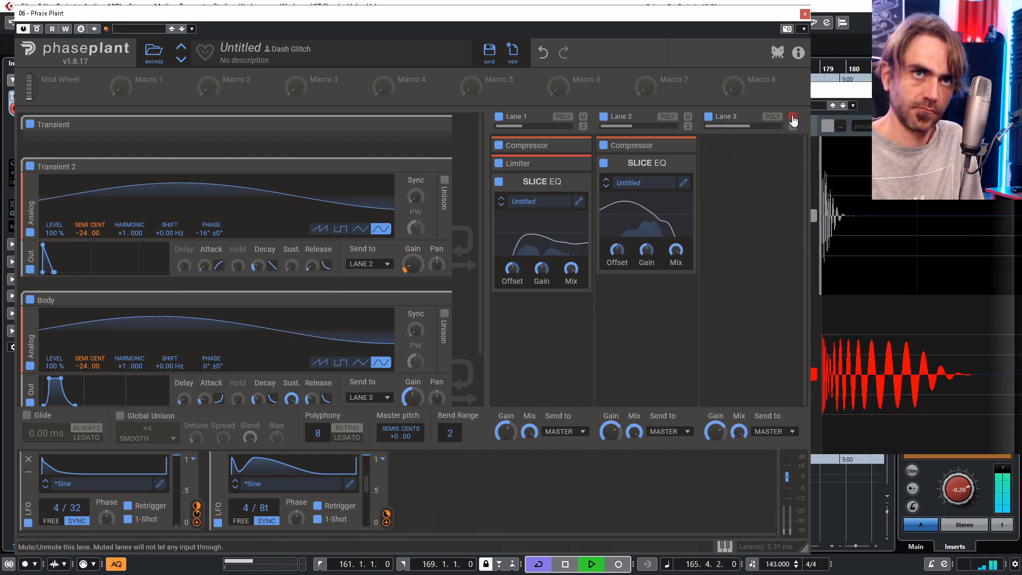
{"action": "left_click", "coordinate": [793, 118]}
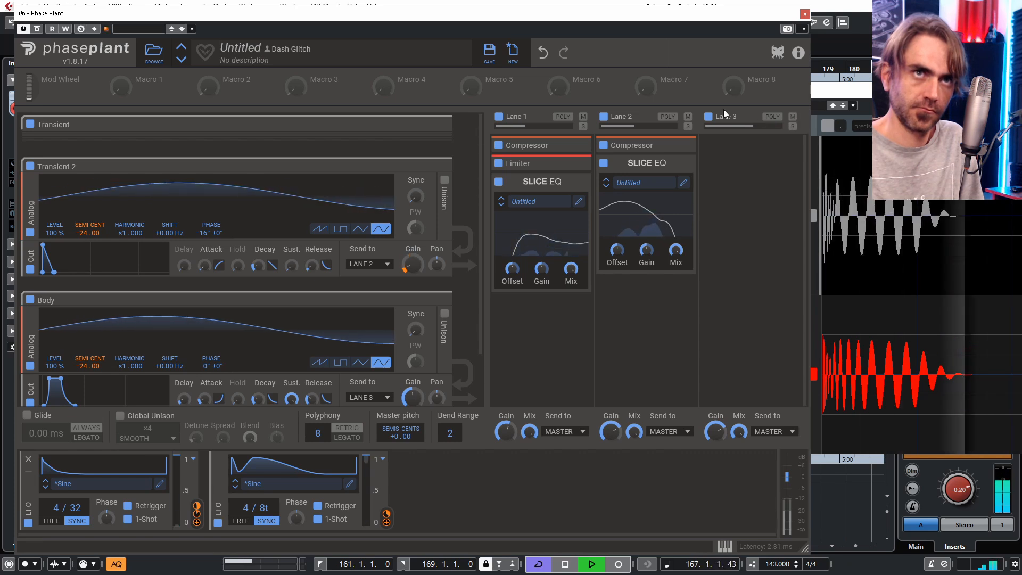
{"action": "left_click", "coordinate": [689, 116]}
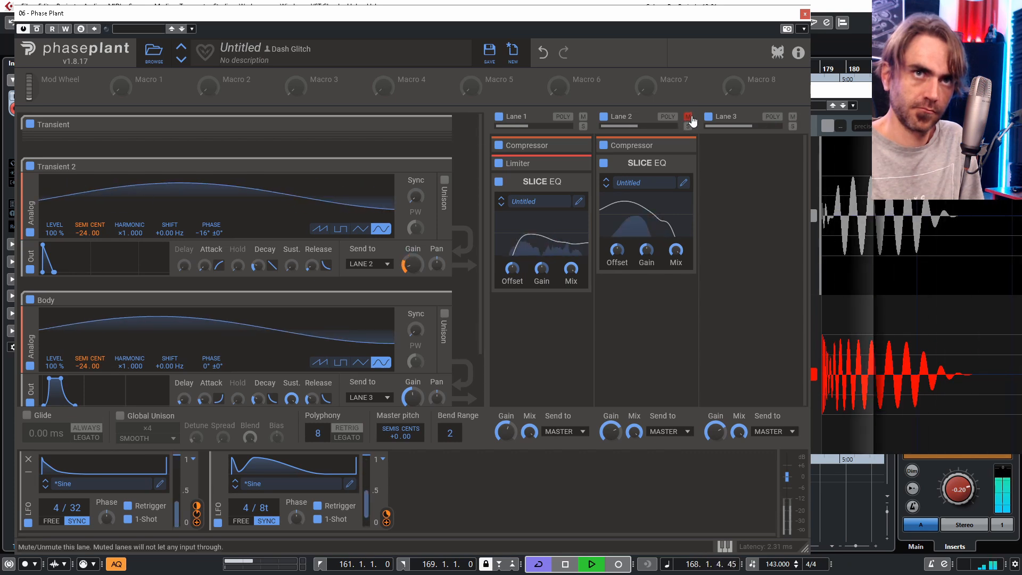
{"action": "left_click", "coordinate": [689, 117]}
- Check the mix with Lane 1 muted, rebalance the Lane 1 and Lane 2 output gains with Lane 1 raised, and unmute it
{"action": "left_click", "coordinate": [584, 117]}
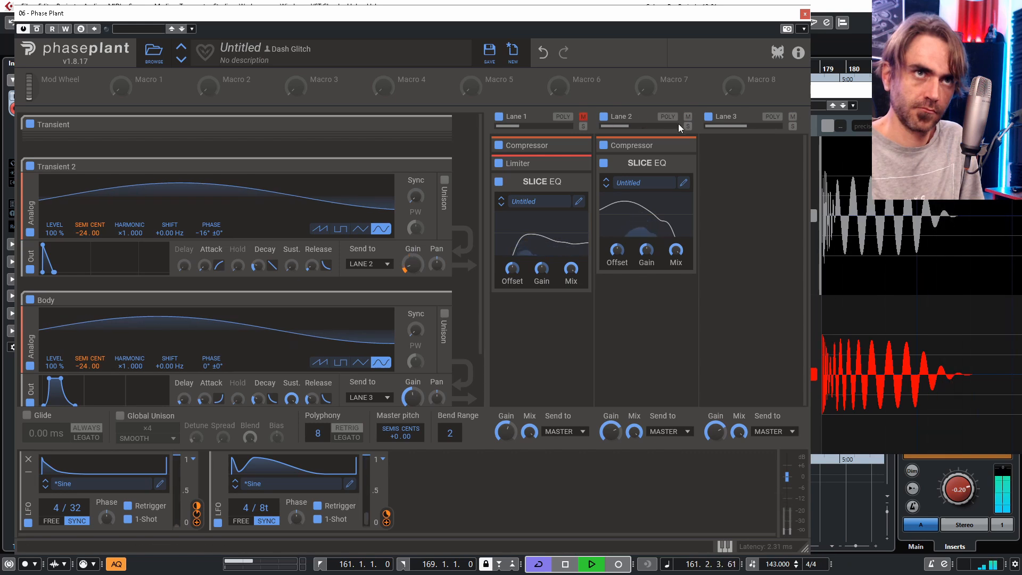
{"action": "left_click_drag", "start_coordinate": [611, 432], "coordinate": [611, 447]}
{"action": "left_click_drag", "start_coordinate": [506, 433], "coordinate": [505, 416]}
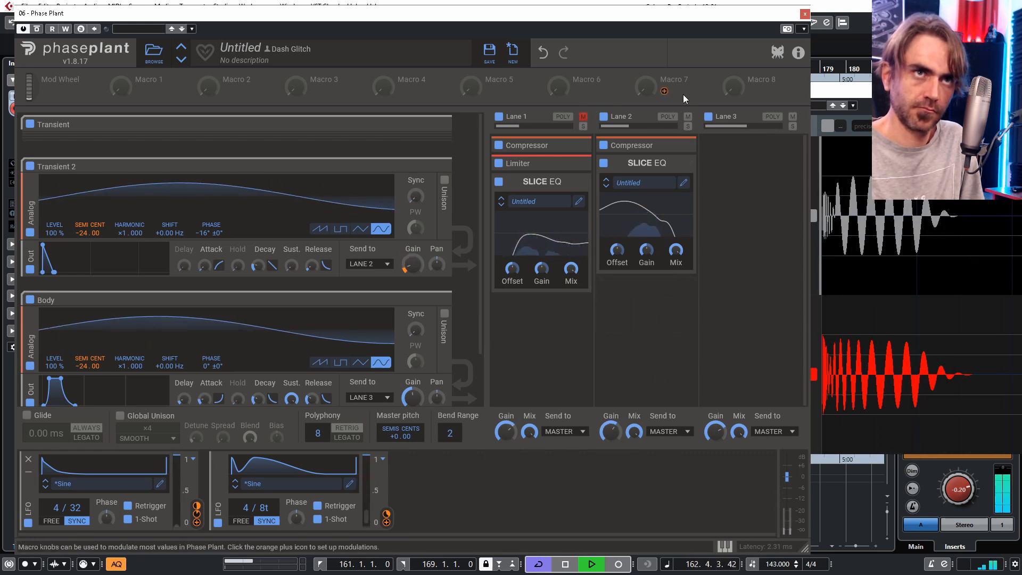
{"action": "left_click", "coordinate": [583, 117]}
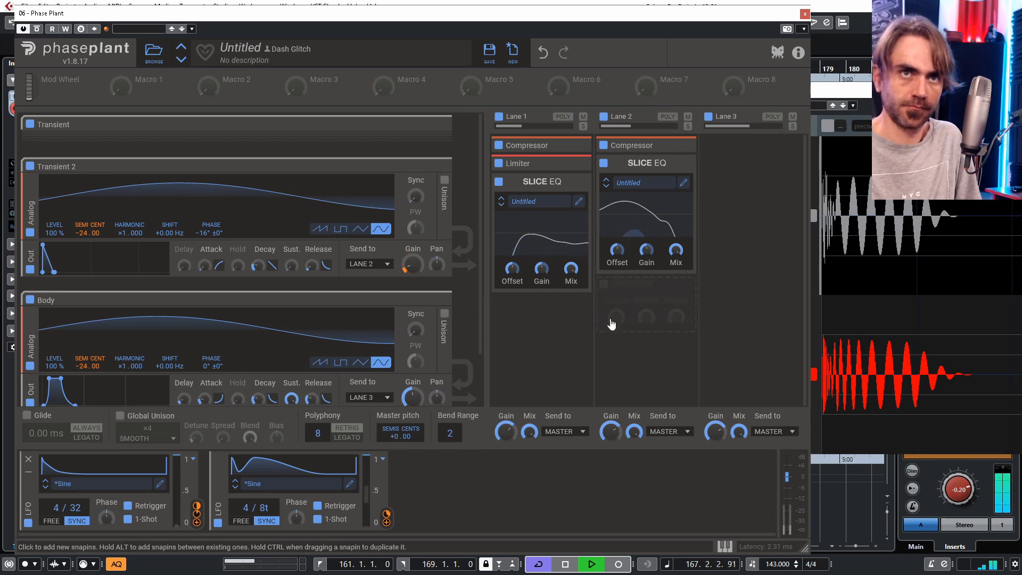
- Collapse the Transient 2 and Body groups
{"action": "key", "text": "space"}
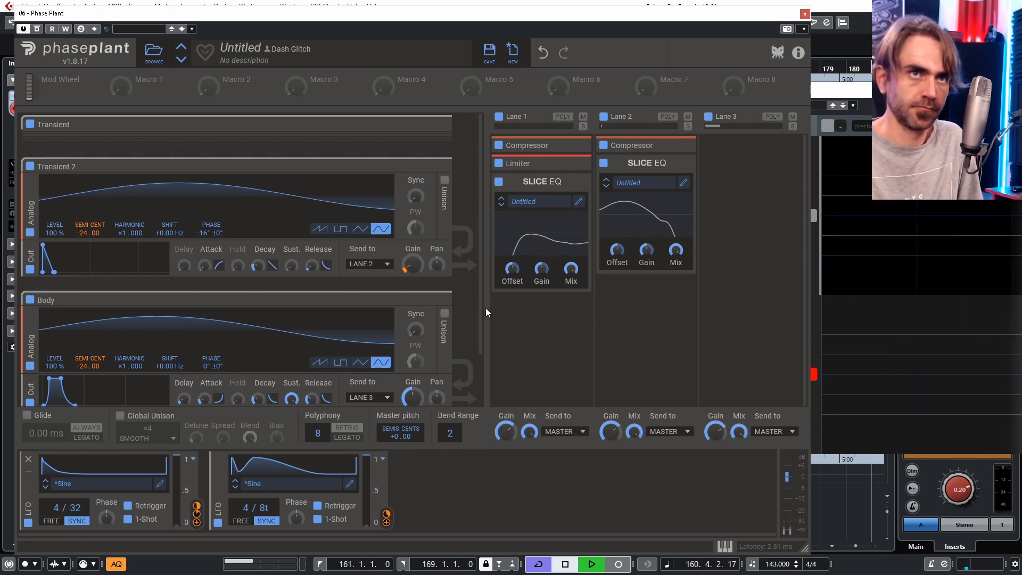
{"action": "left_click", "coordinate": [437, 167]}
{"action": "left_click", "coordinate": [437, 208]}
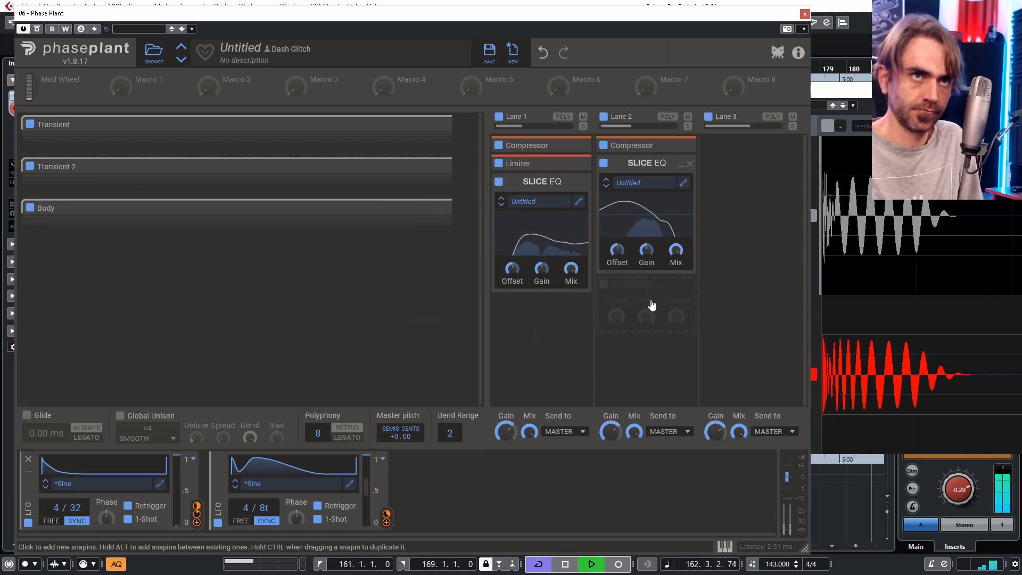
- Add a narrow cut of about 6.2 dB near 600 Hz to Lane 2's Slice EQ
{"action": "left_click", "coordinate": [684, 183]}
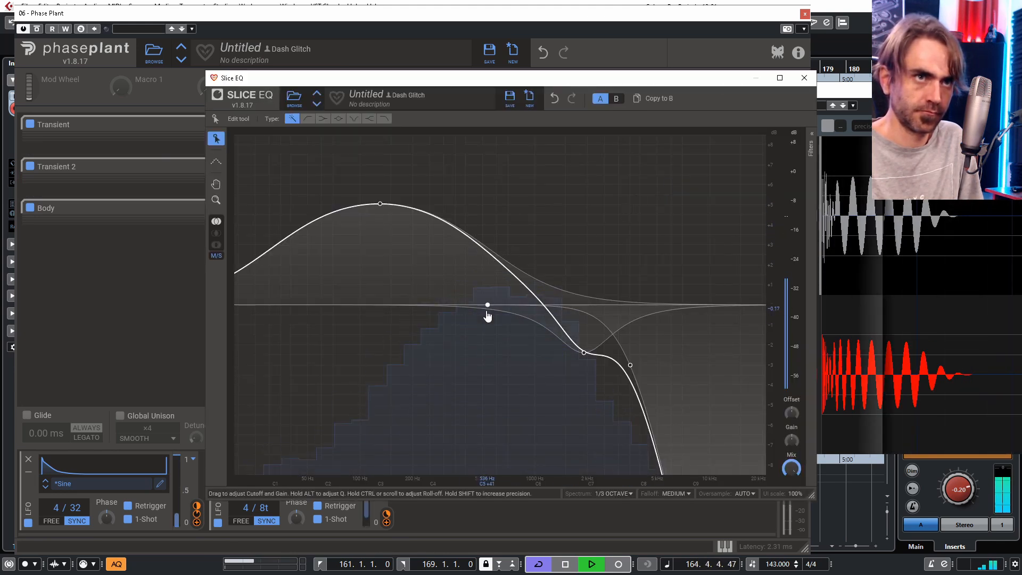
{"action": "left_click_drag", "start_coordinate": [488, 316], "coordinate": [499, 434]}
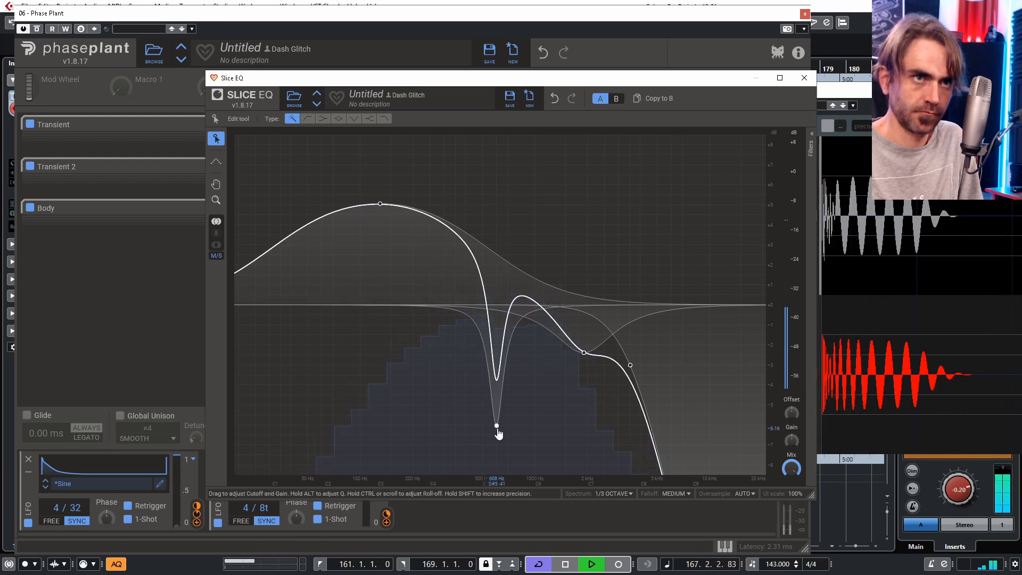
{"action": "left_click", "coordinate": [804, 78]}
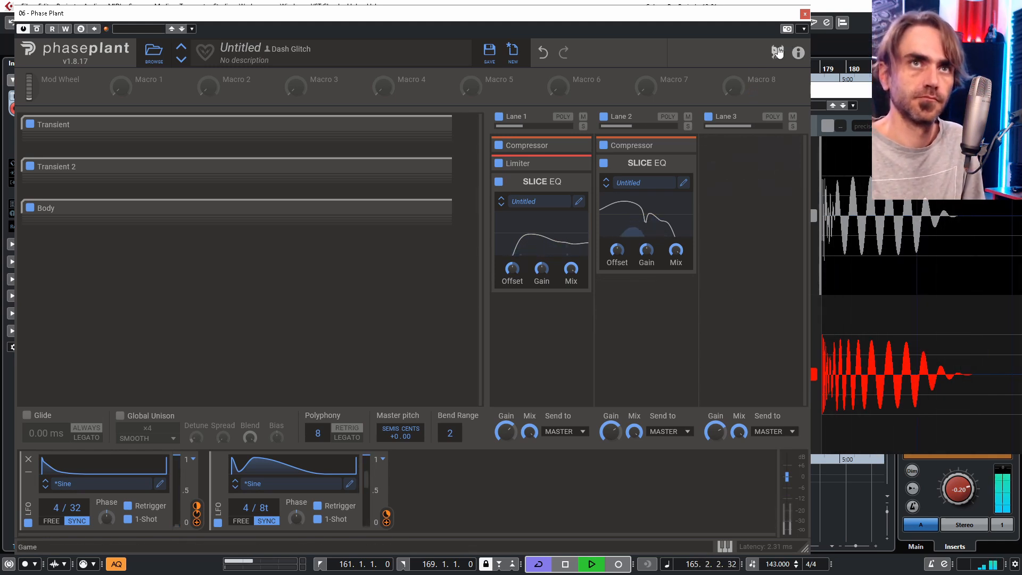
- Stop playback and close the Phase Plant window to return to the Cubase project
{"action": "key", "text": "space"}
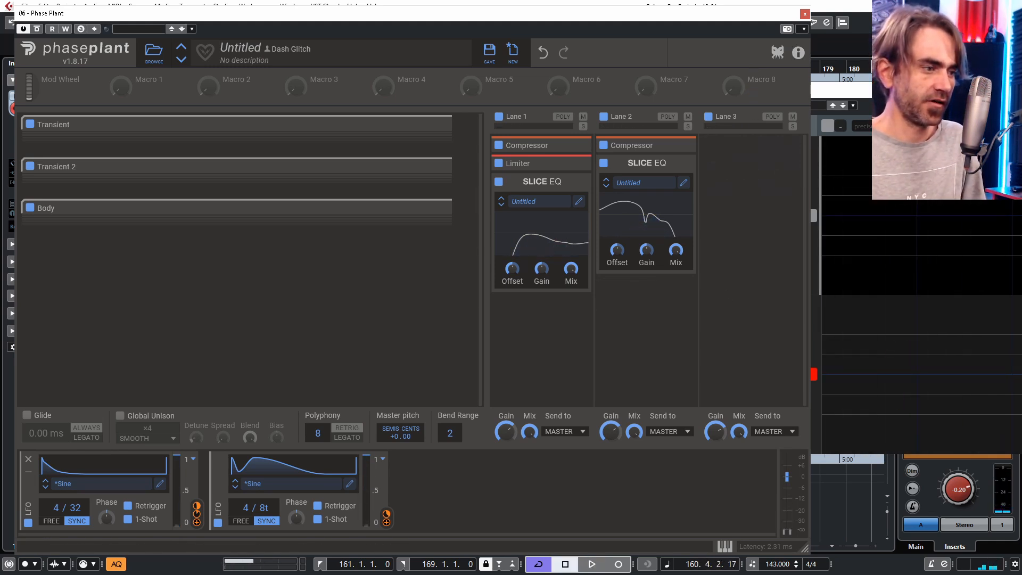
{"action": "key", "text": "ctrl+alt+shift+w"}
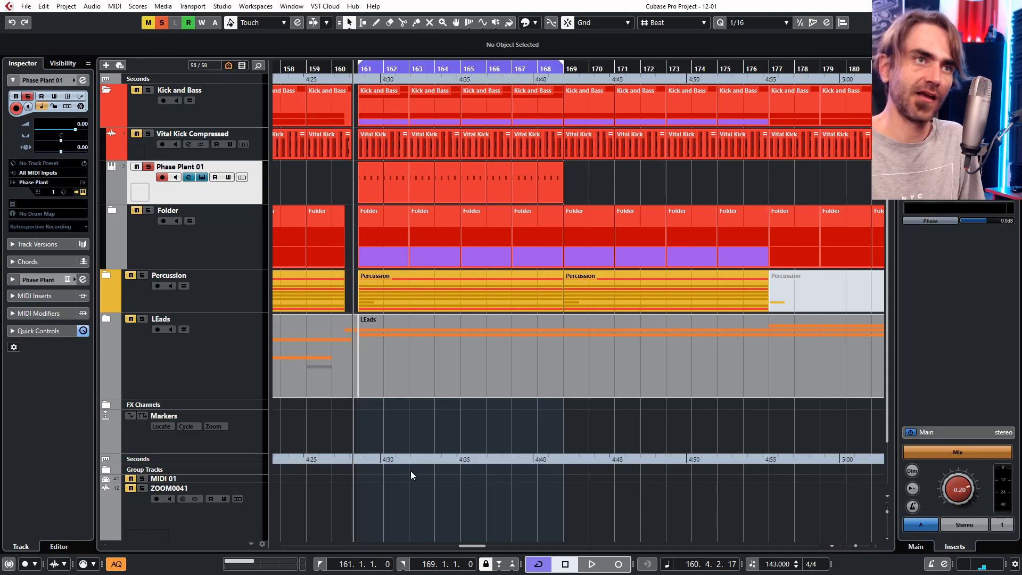
- Reopen the Phase Plant window and audition the Tennis Ball on Wood and Tile samples in the Transient group during playback
{"action": "key", "text": "ctrl+alt+shift+w"}
{"action": "left_click", "coordinate": [436, 127]}
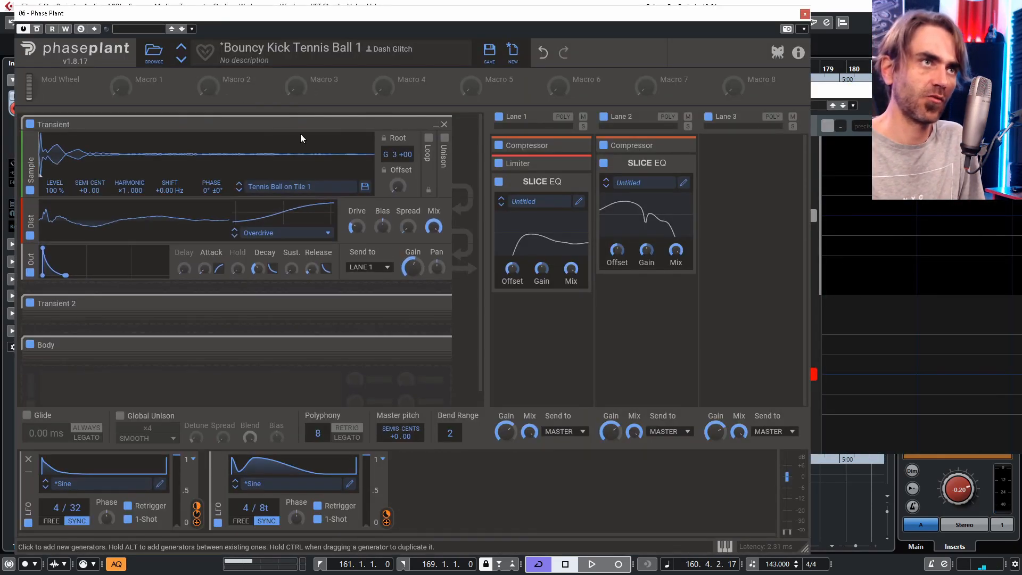
{"action": "key", "text": "space"}
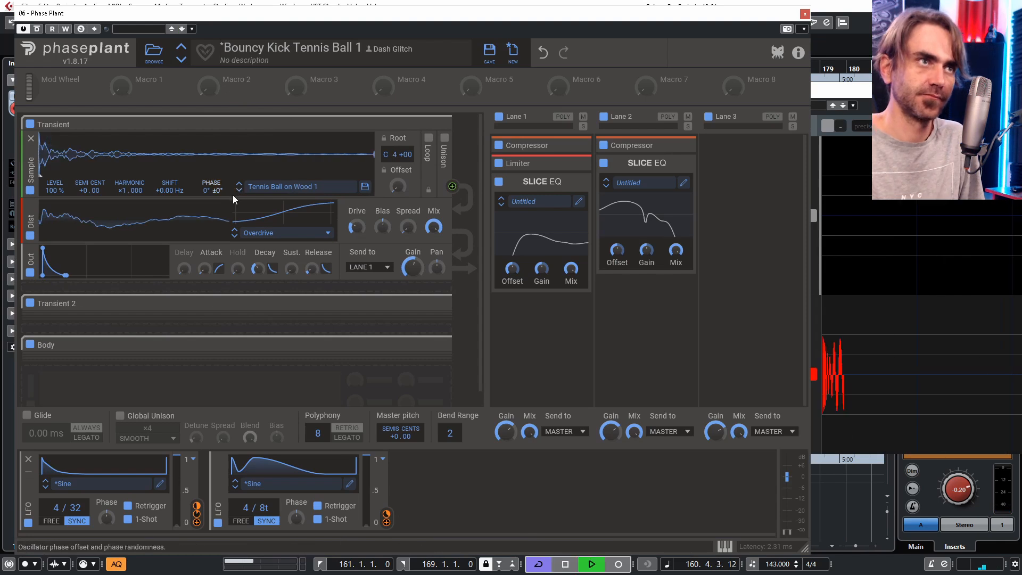
{"action": "left_click", "coordinate": [239, 190]}
{"action": "left_click", "coordinate": [239, 190]}
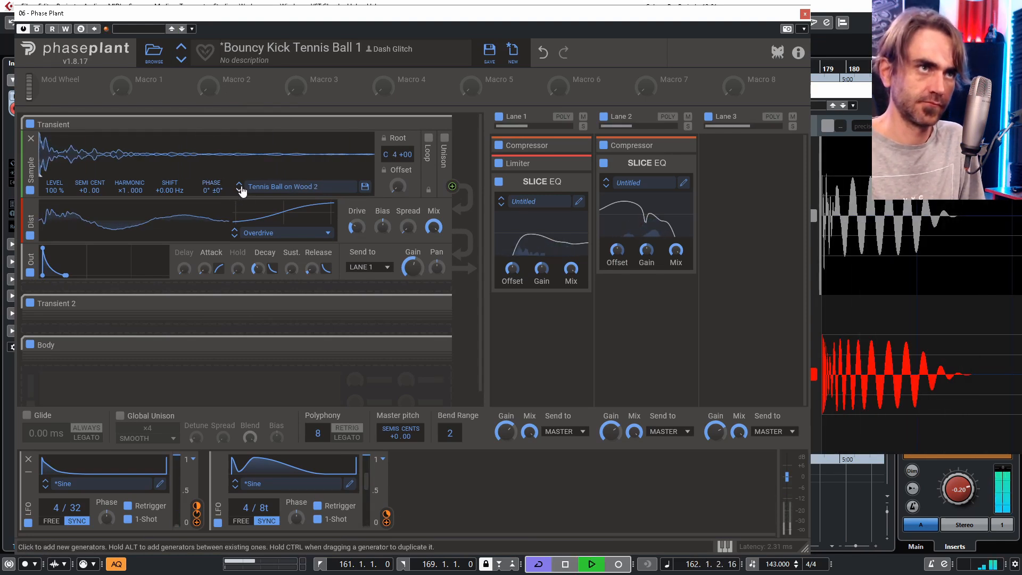
{"action": "left_click", "coordinate": [239, 190]}
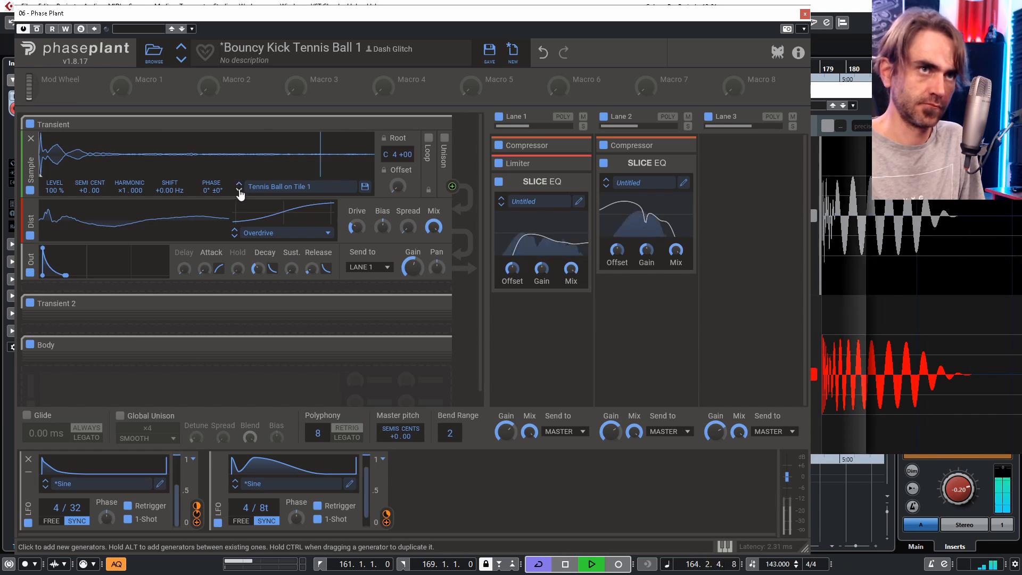
- Set Lane 1's output gain to about +1.81 dB and switch the Transient sample to Tennis Ball on Wood 2
{"action": "left_click_drag", "start_coordinate": [506, 432], "coordinate": [506, 422]}
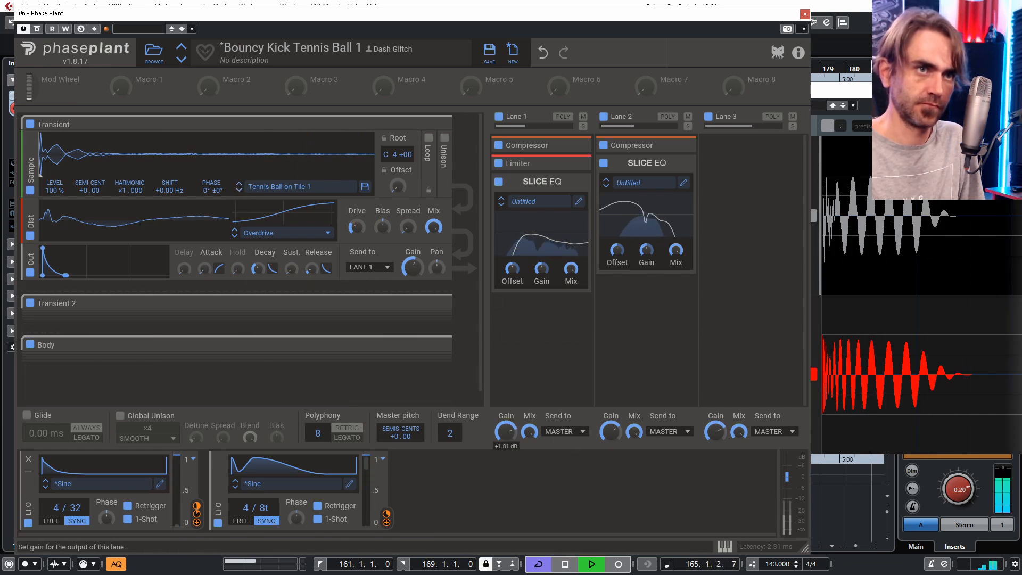
{"action": "left_click", "coordinate": [239, 190]}
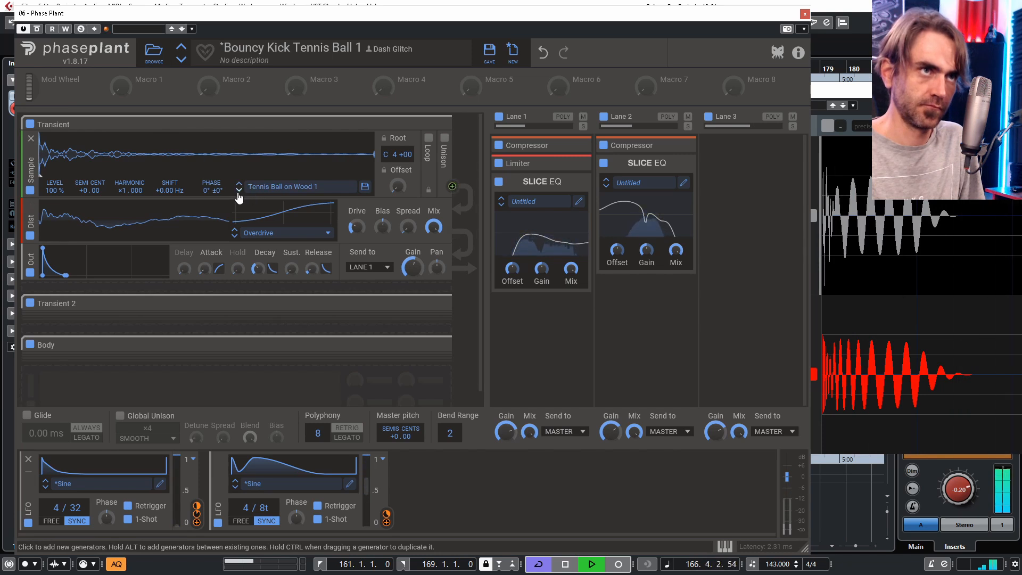
{"action": "left_click", "coordinate": [239, 192]}
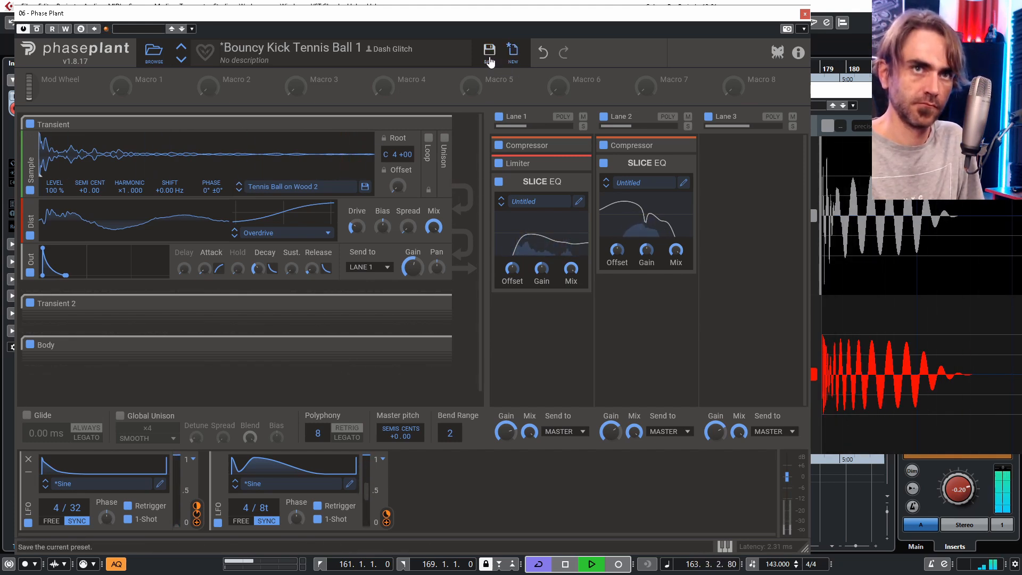
- Stop and replay the loop to check the patch, and save the current Phase Plant preset
{"action": "key", "text": "space"}
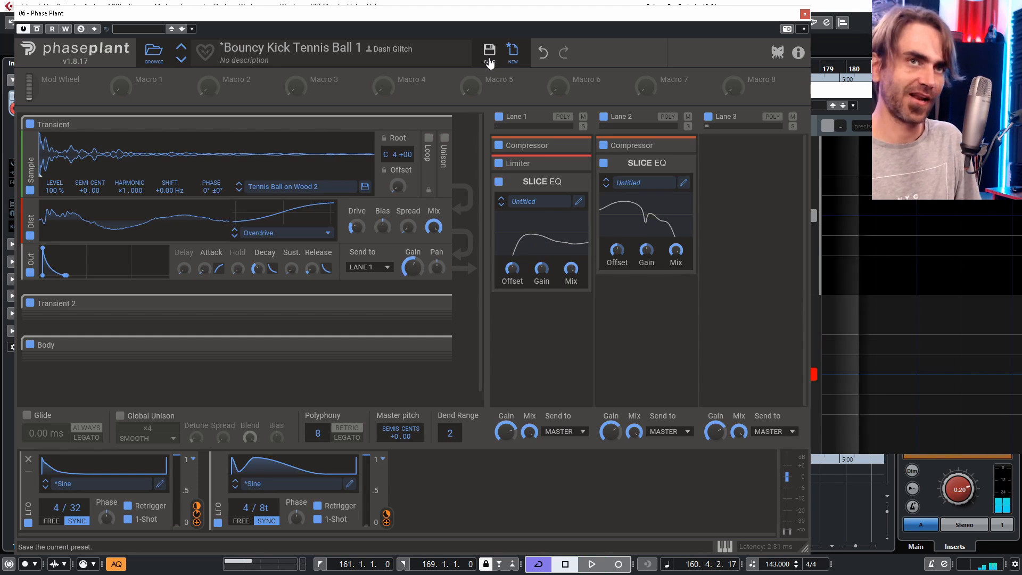
{"action": "key", "text": "space"}
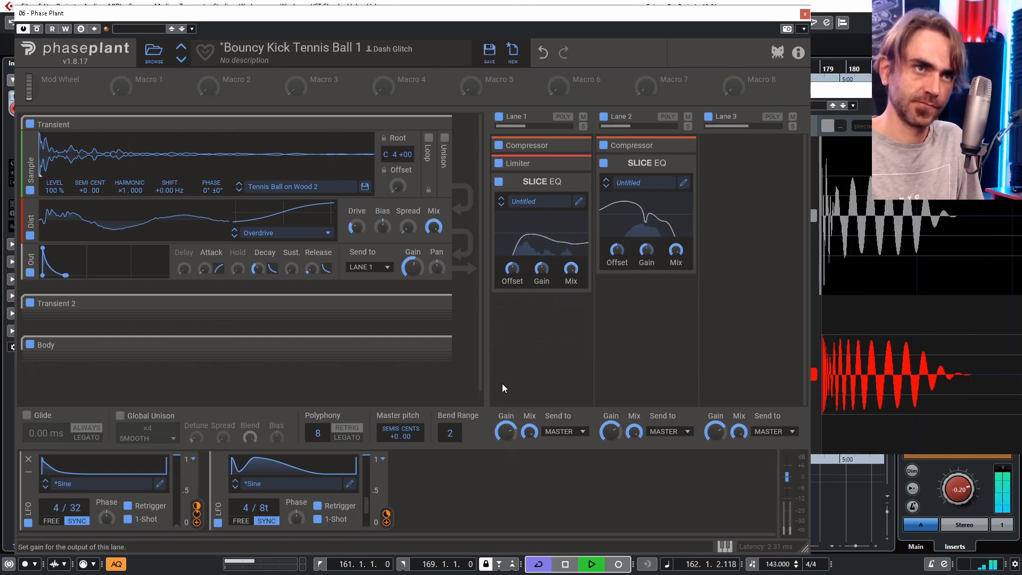
{"action": "left_click", "coordinate": [492, 53]}
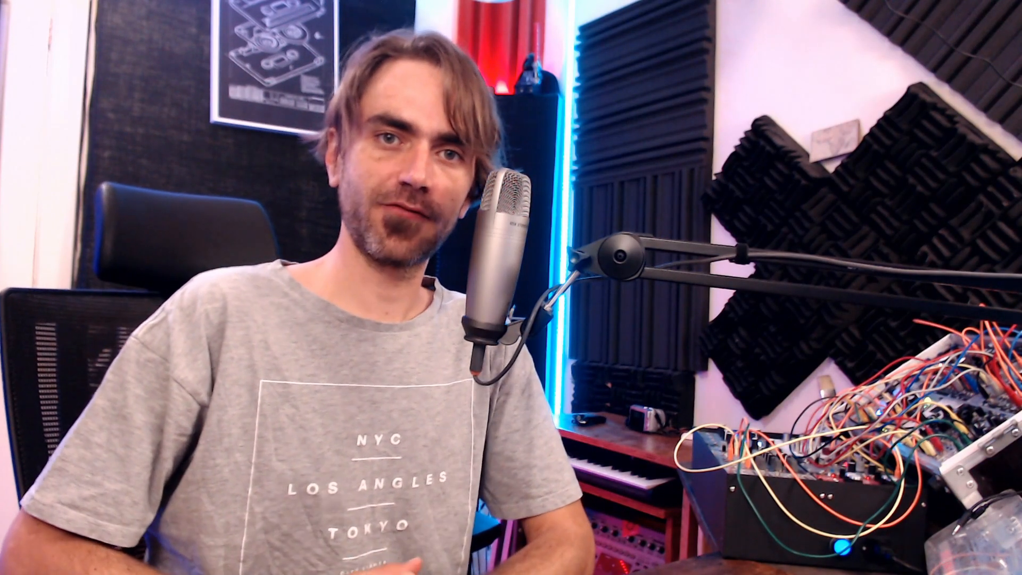